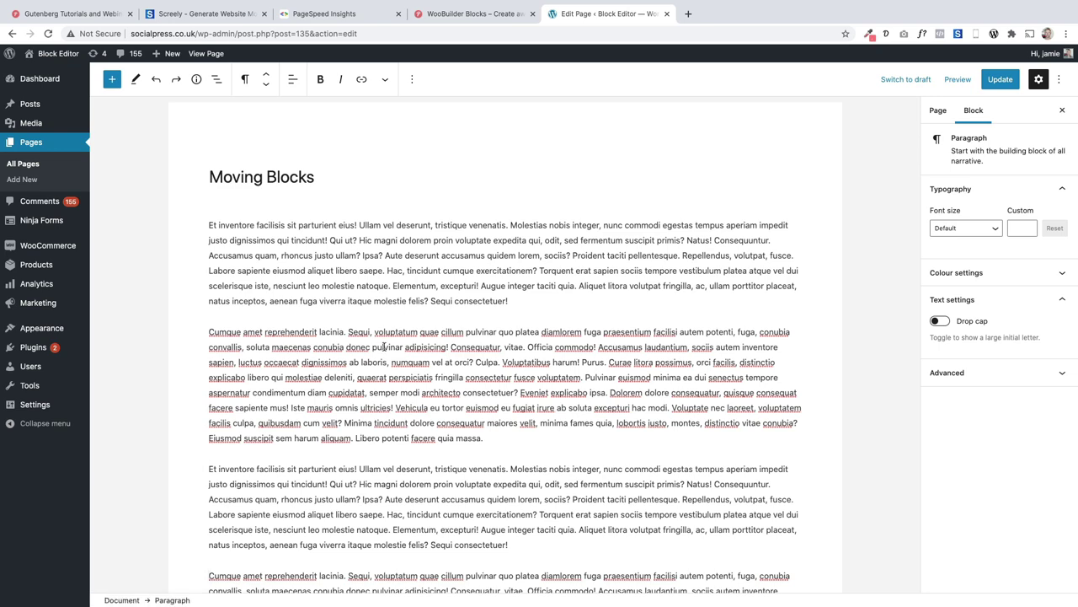
# - Move the paint-brush image block above the first paragraph, right under the Moving Blocks title
pyautogui.scroll(-5, 384, 347)
pyautogui.scroll(-3, 384, 348)
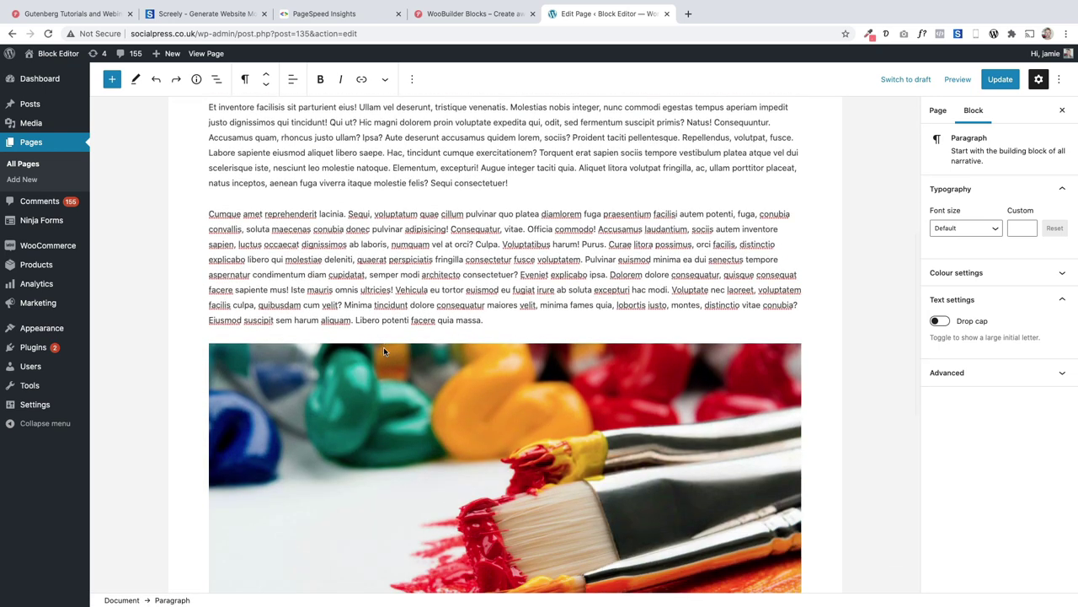
pyautogui.scroll(-3, 388, 355)
pyautogui.click(465, 258)
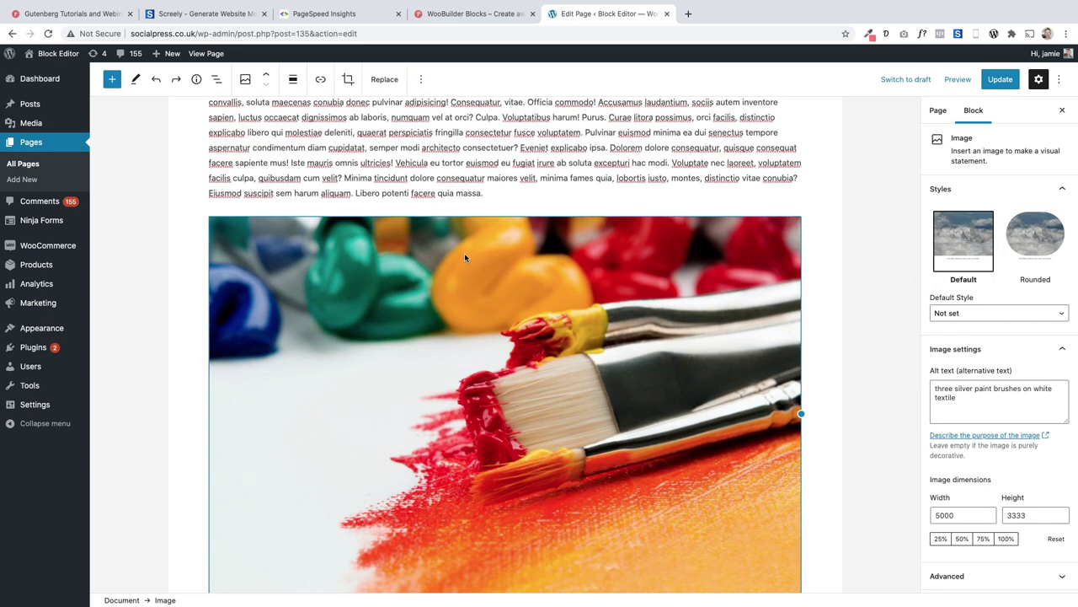
pyautogui.click(420, 80)
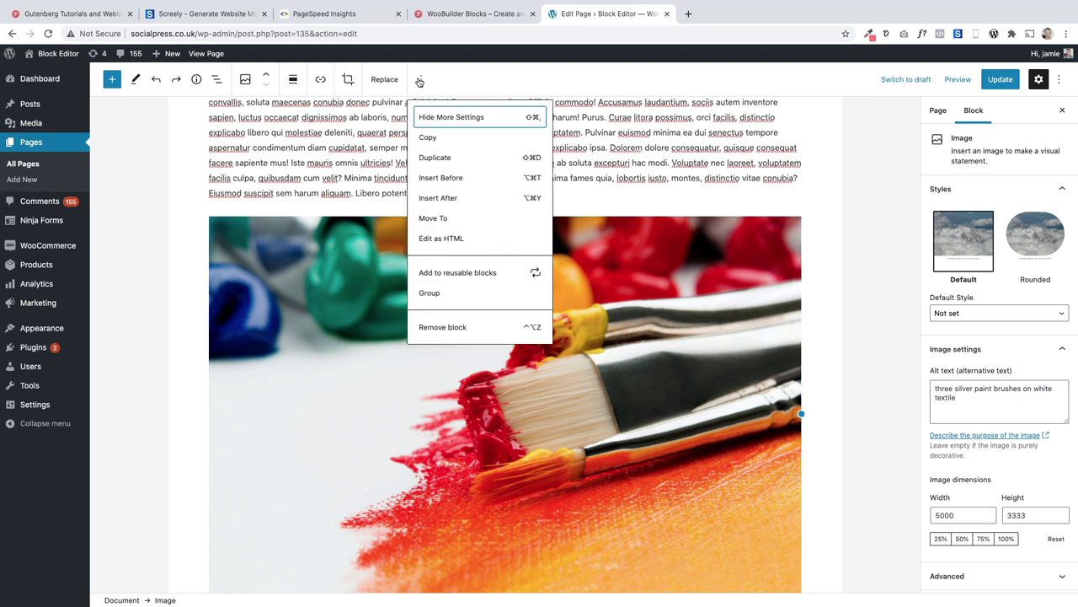
pyautogui.click(448, 218)
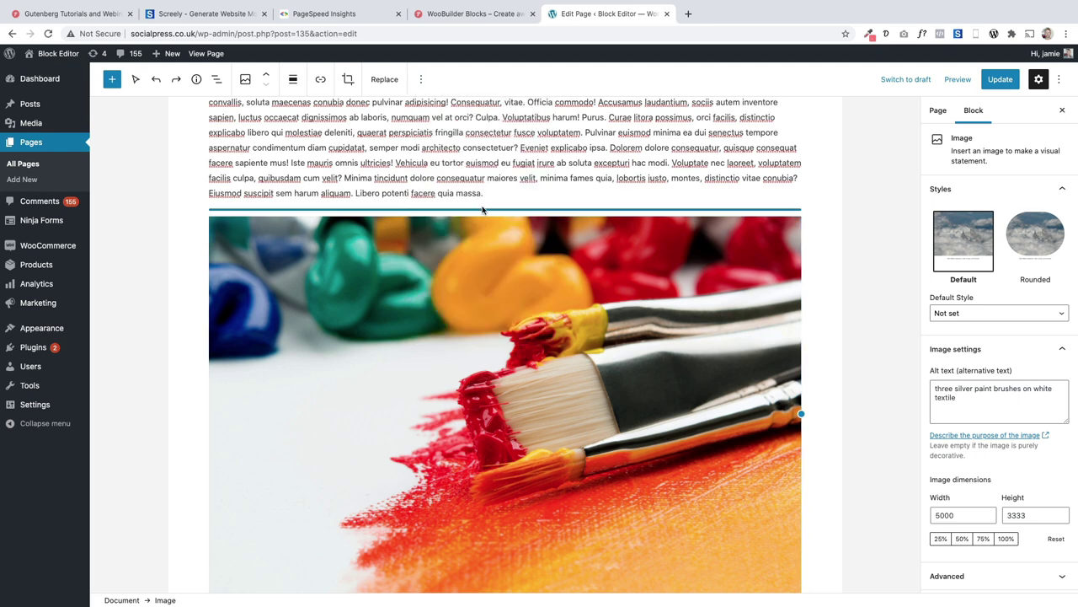
pyautogui.click(487, 211)
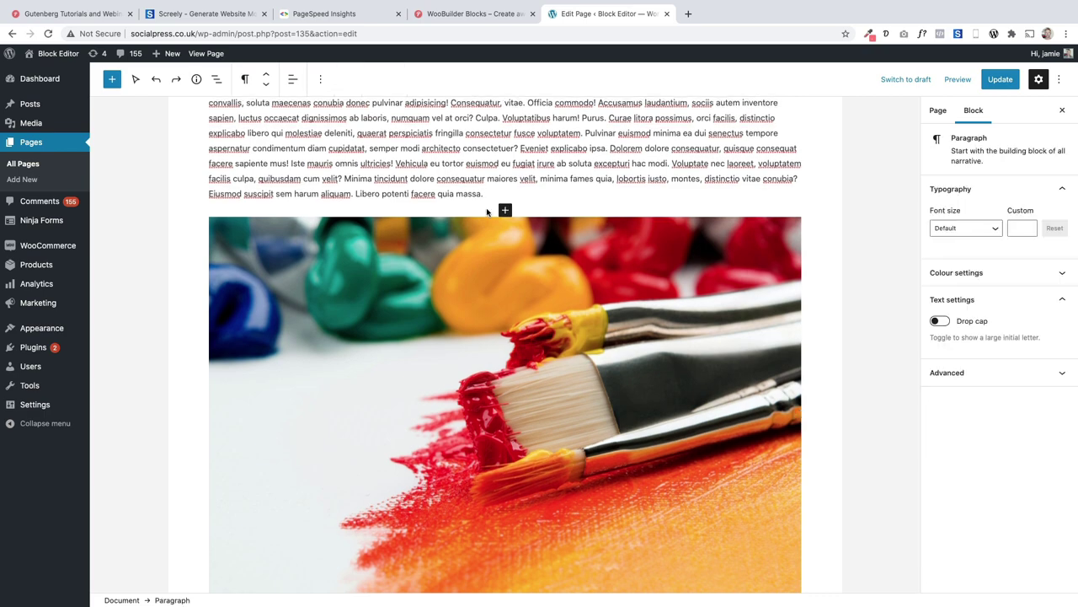
pyautogui.scroll(4, 487, 211)
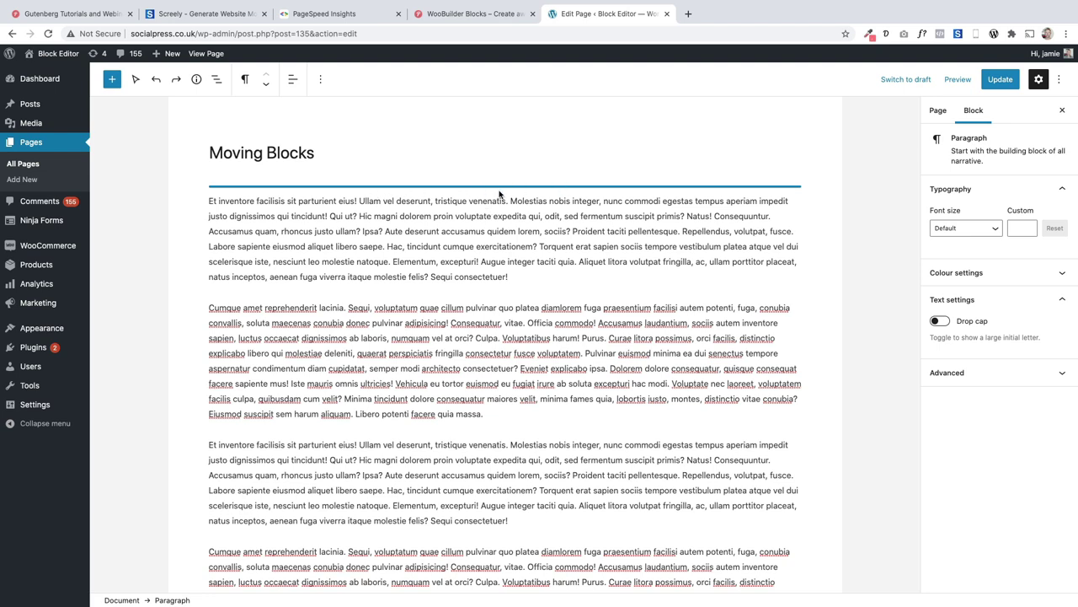
pyautogui.moveTo(498, 194); pyautogui.dragTo(499, 192)
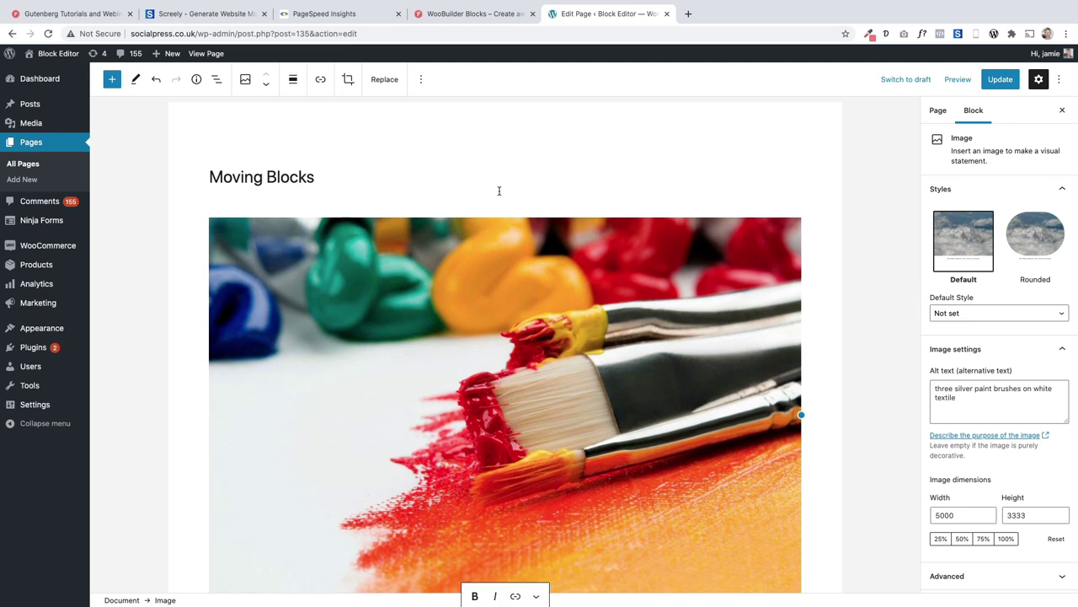
# - Scroll to bring up the 'Wrapping Text around an image' page for editing
pyautogui.scroll(-3, 487, 365)
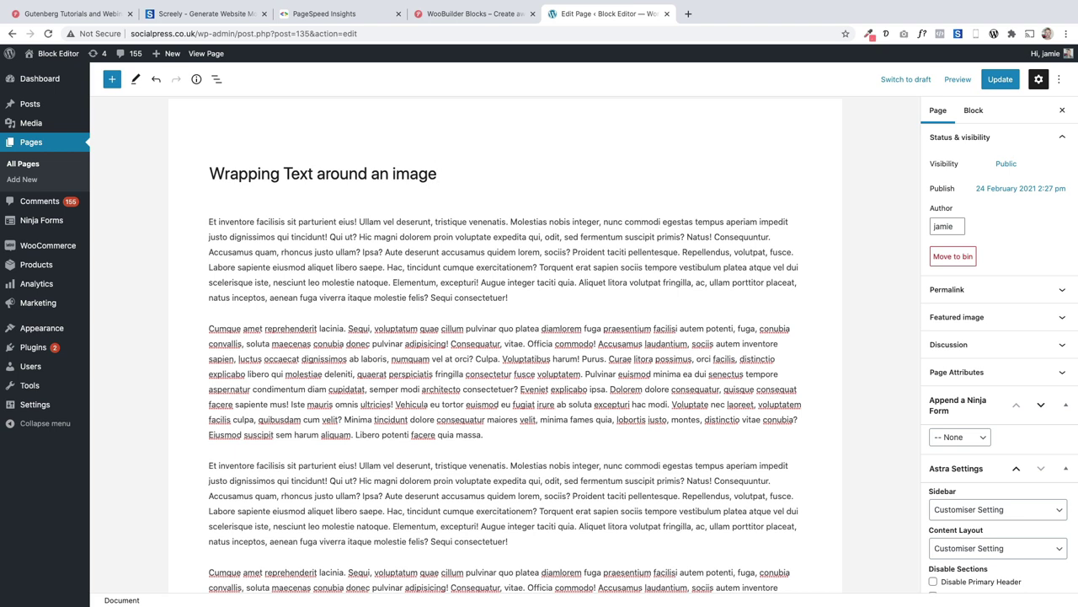
# - Add an Image block below the page title through the /image block search
pyautogui.press('Return')
pyautogui.write('/imahg')
pyautogui.press('BackSpace')
pyautogui.press('BackSpace')
pyautogui.write('ge')
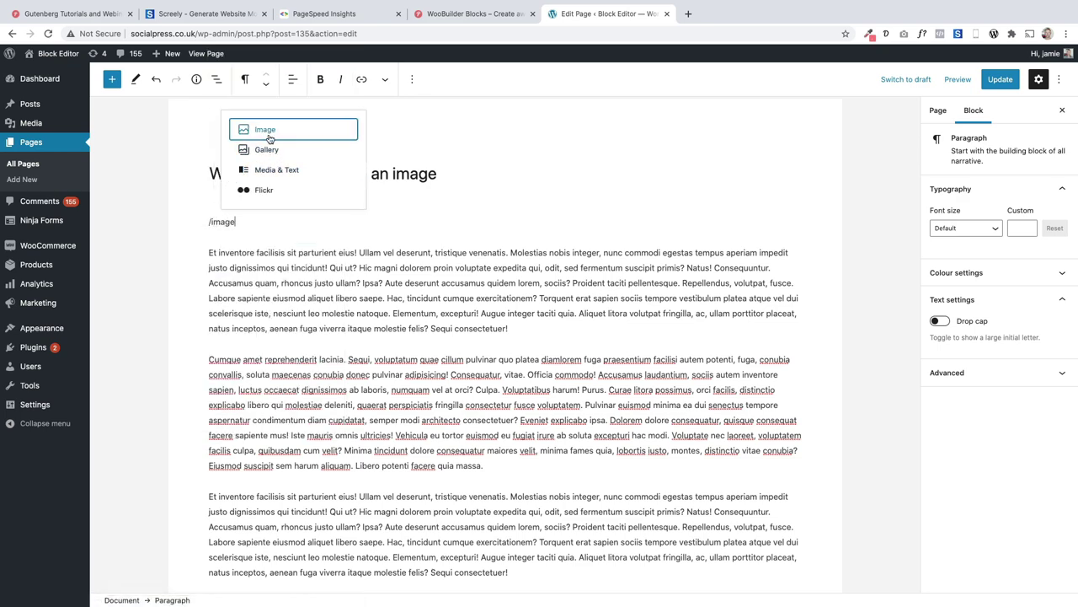
pyautogui.click(270, 134)
# - Fill it with the paint-brush photo from the Media Library and shrink it to 433 × 288
pyautogui.click(286, 292)
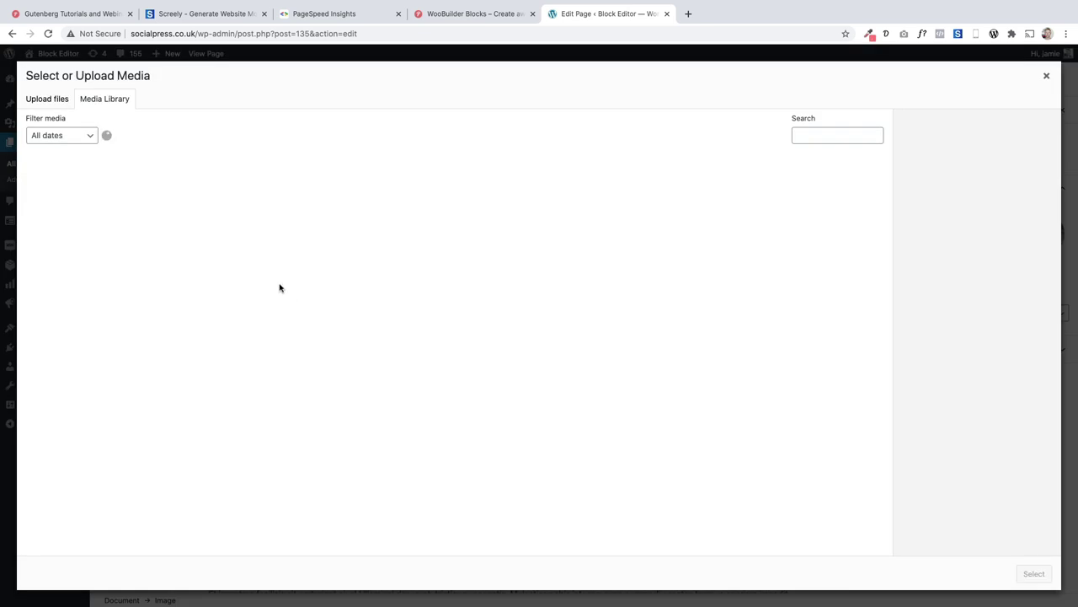
pyautogui.click(179, 211)
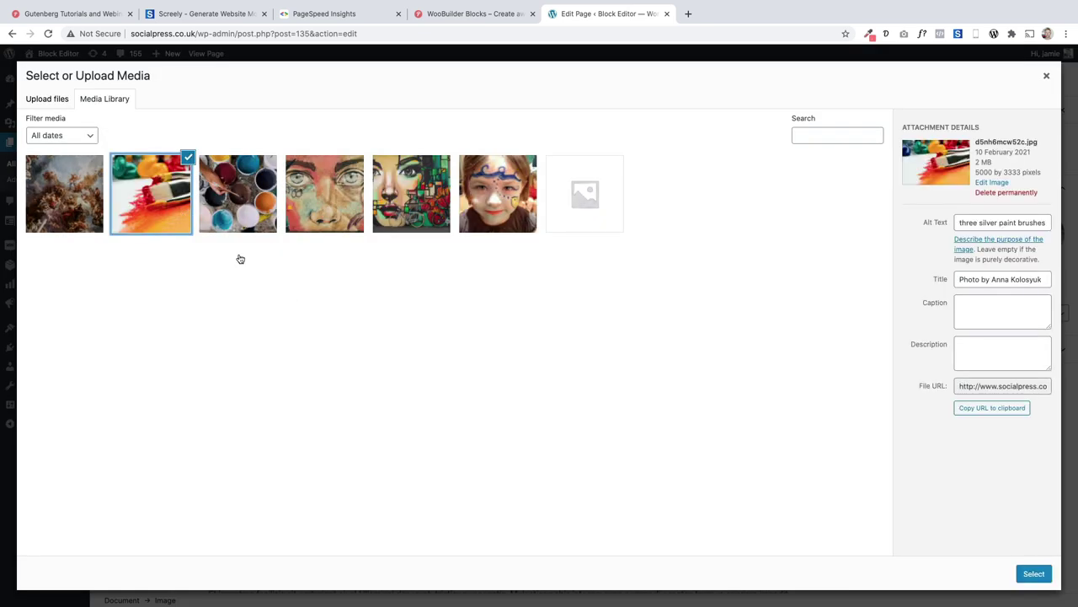
pyautogui.click(1021, 571)
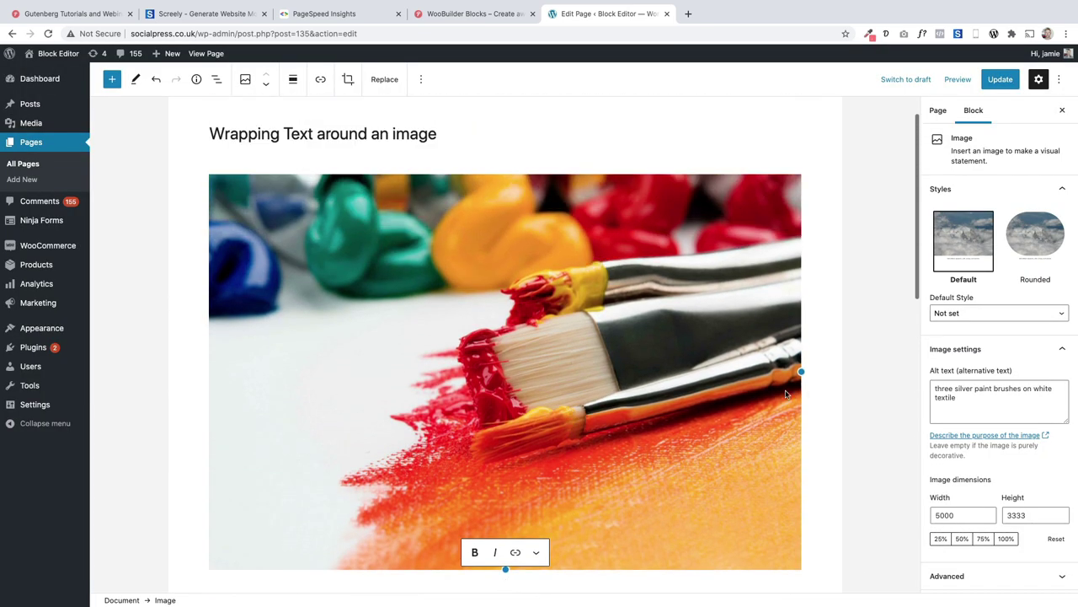
pyautogui.moveTo(801, 370); pyautogui.dragTo(453, 343)
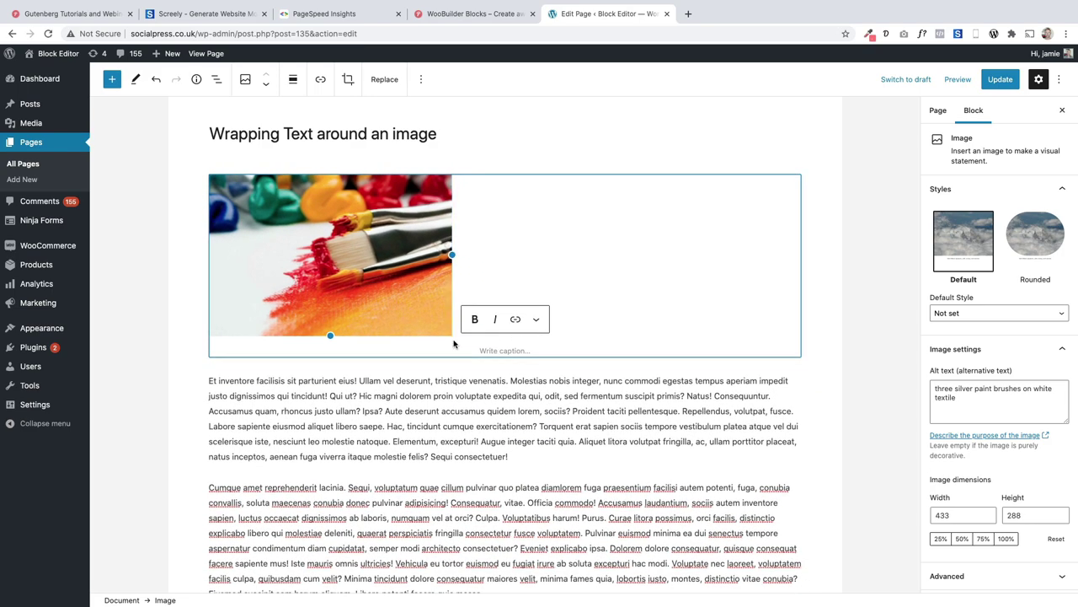
# - Right-align and widen the image to 593 × 394, then switch it to Align left
pyautogui.click(292, 80)
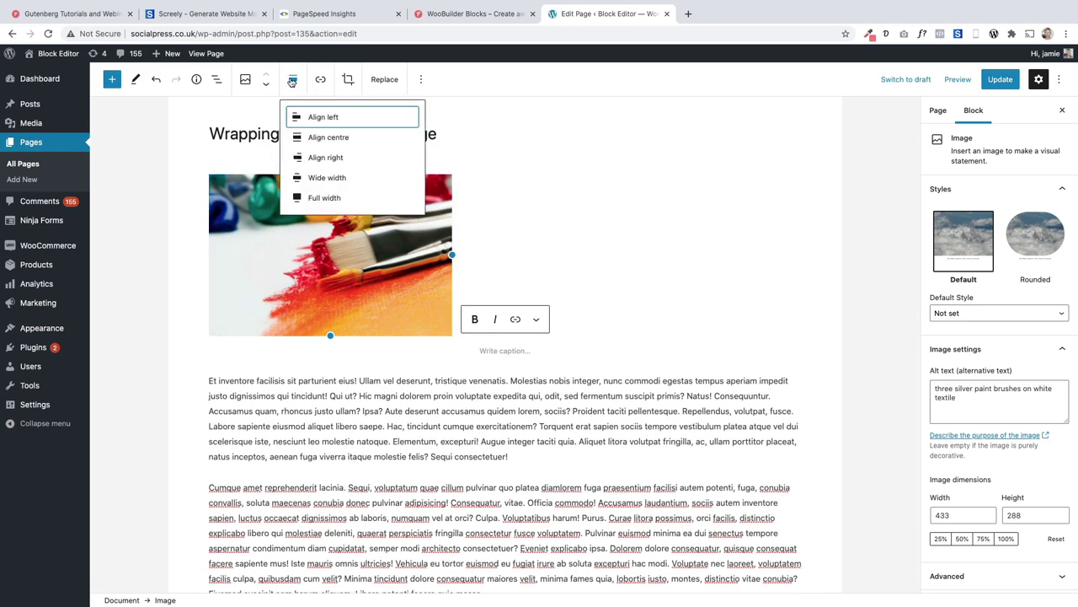
pyautogui.click(318, 158)
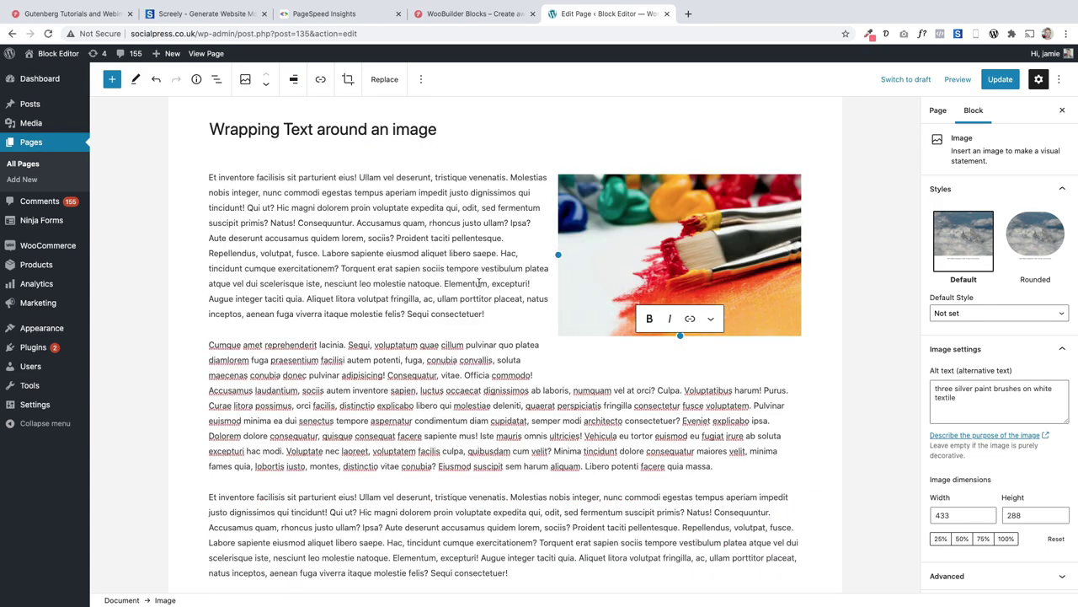
pyautogui.moveTo(558, 254); pyautogui.dragTo(395, 267)
pyautogui.click(291, 82)
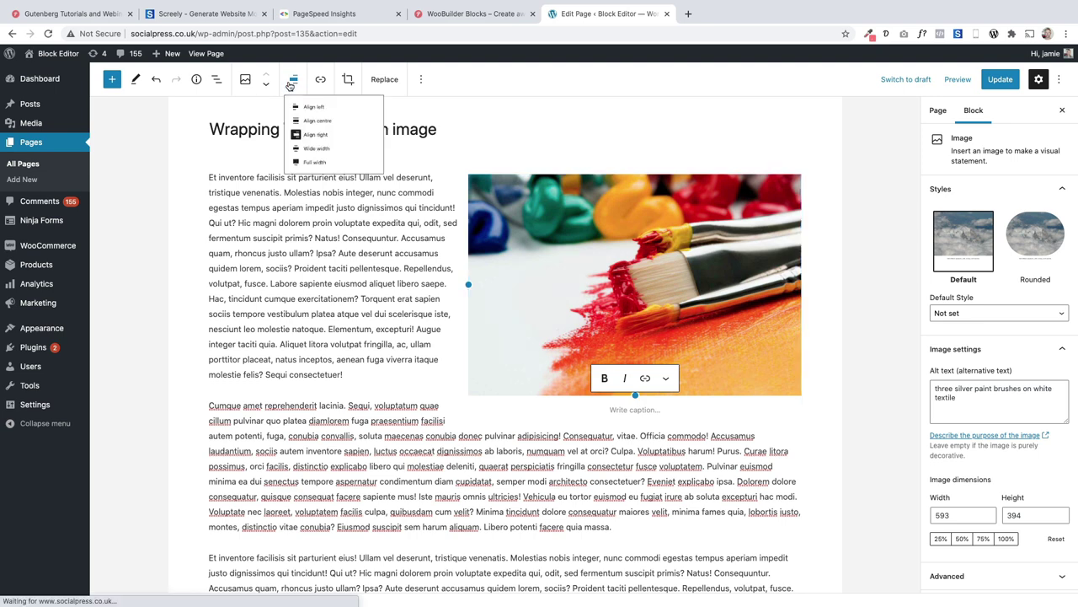
pyautogui.click(314, 122)
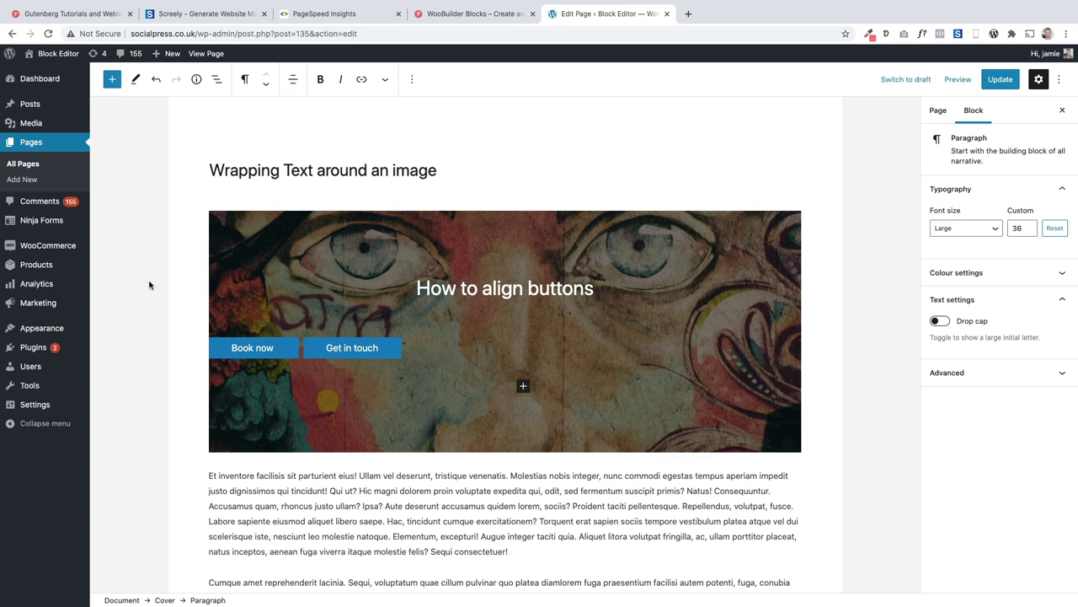
# - Give the Get in touch button a border radius of about 20 and a pink background
pyautogui.click(213, 347)
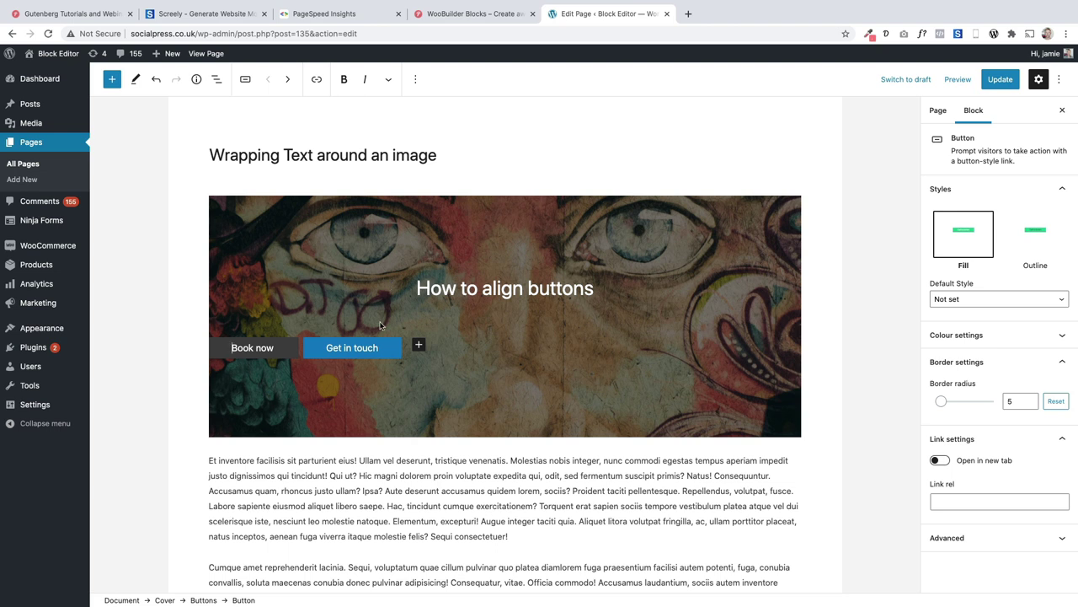
pyautogui.click(383, 346)
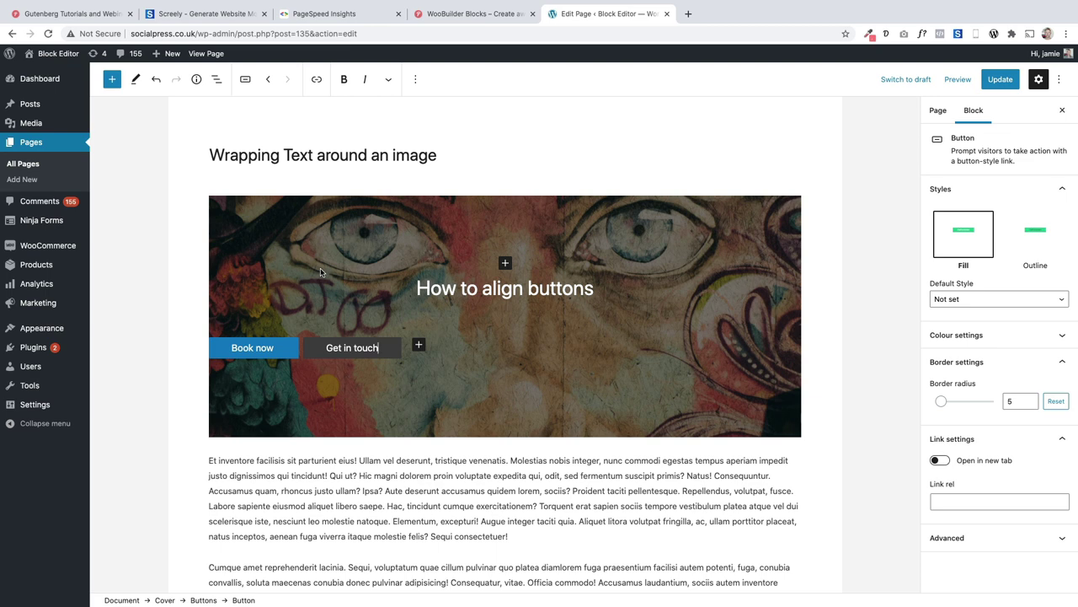
pyautogui.click(250, 349)
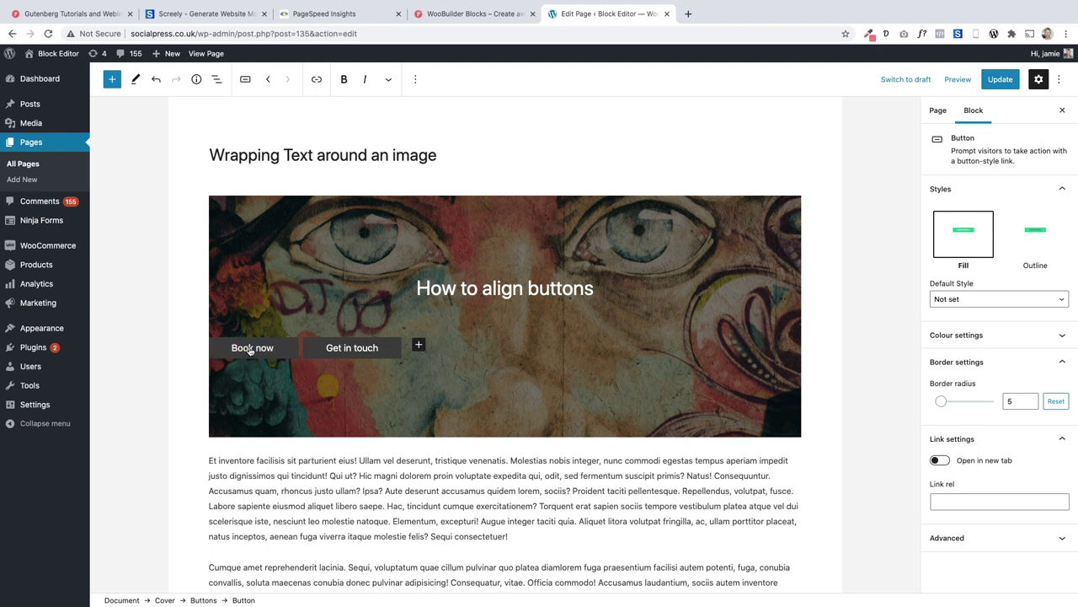
pyautogui.click(218, 81)
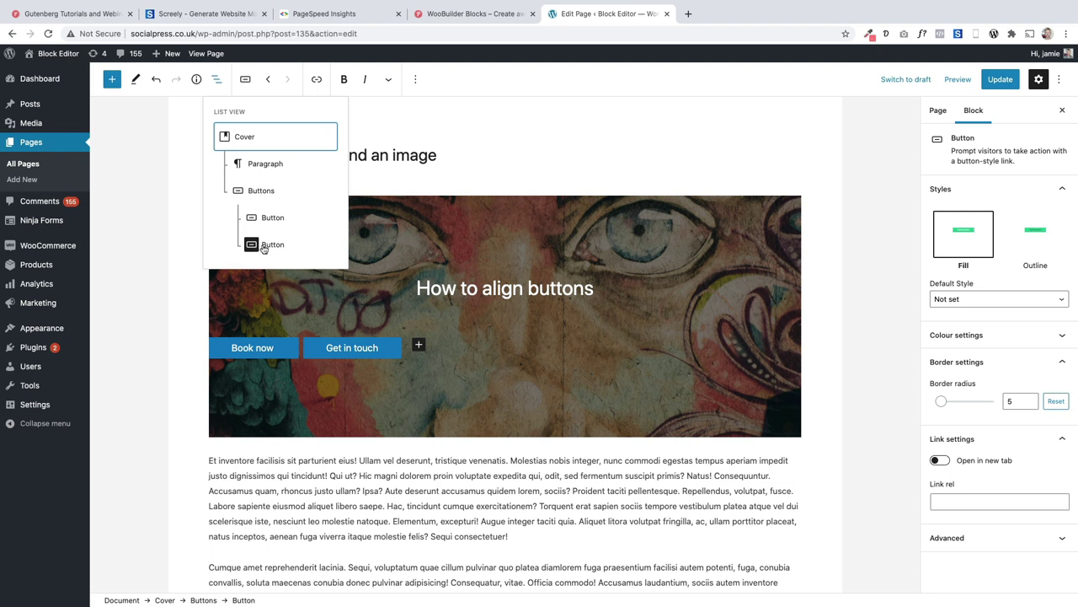
pyautogui.click(324, 345)
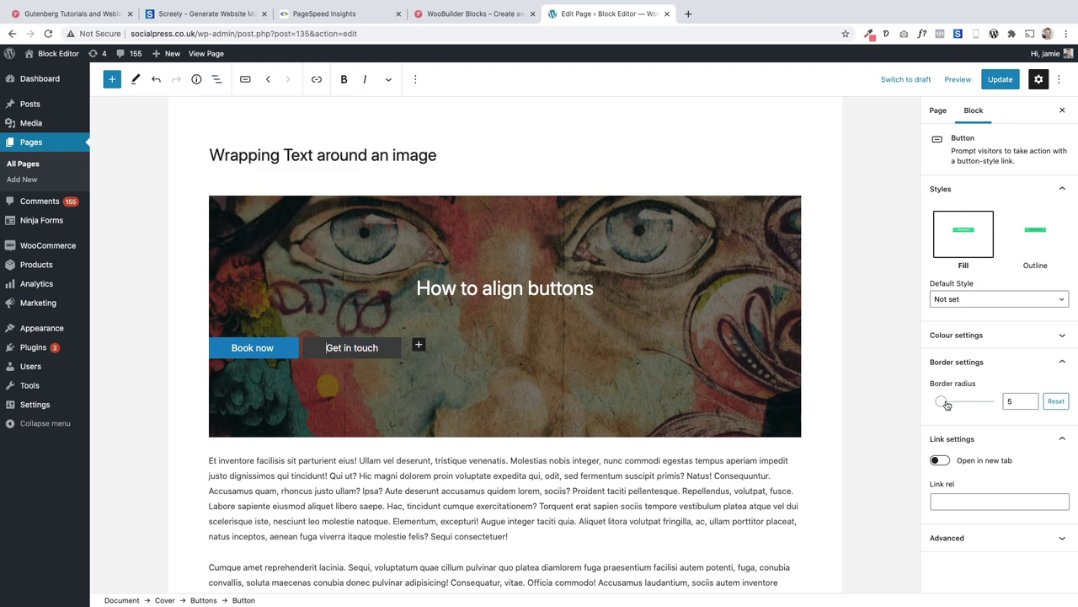
pyautogui.moveTo(941, 401); pyautogui.dragTo(994, 401)
pyautogui.click(1013, 334)
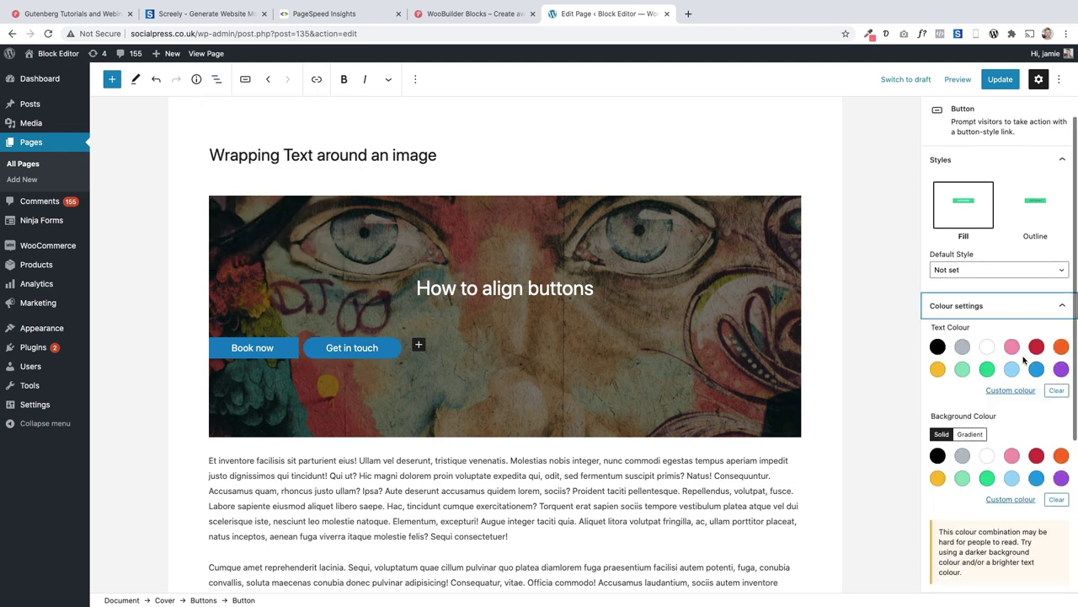
pyautogui.click(1011, 455)
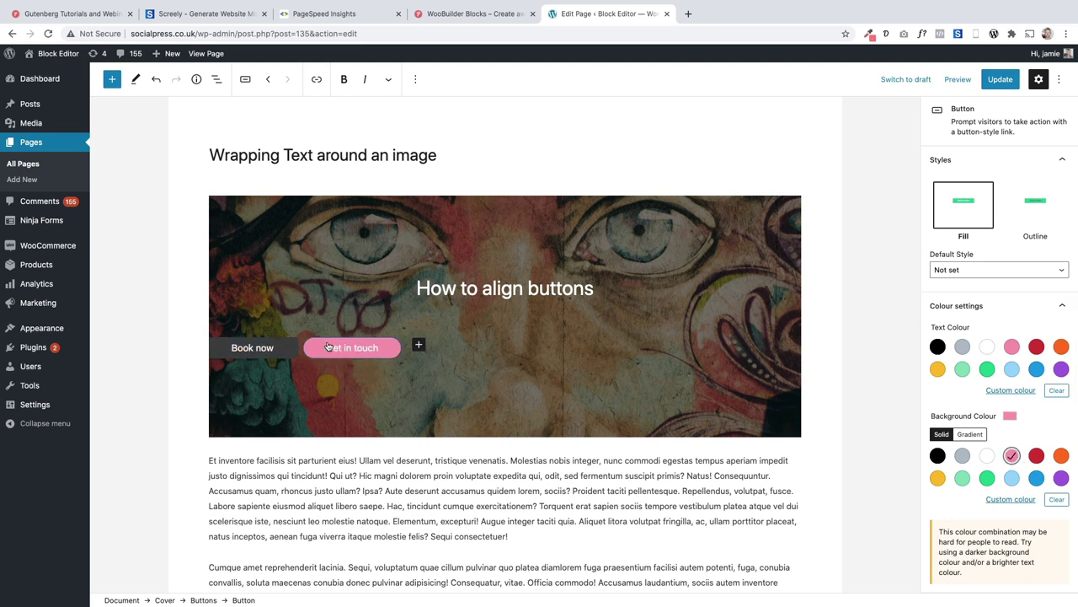
pyautogui.click(217, 86)
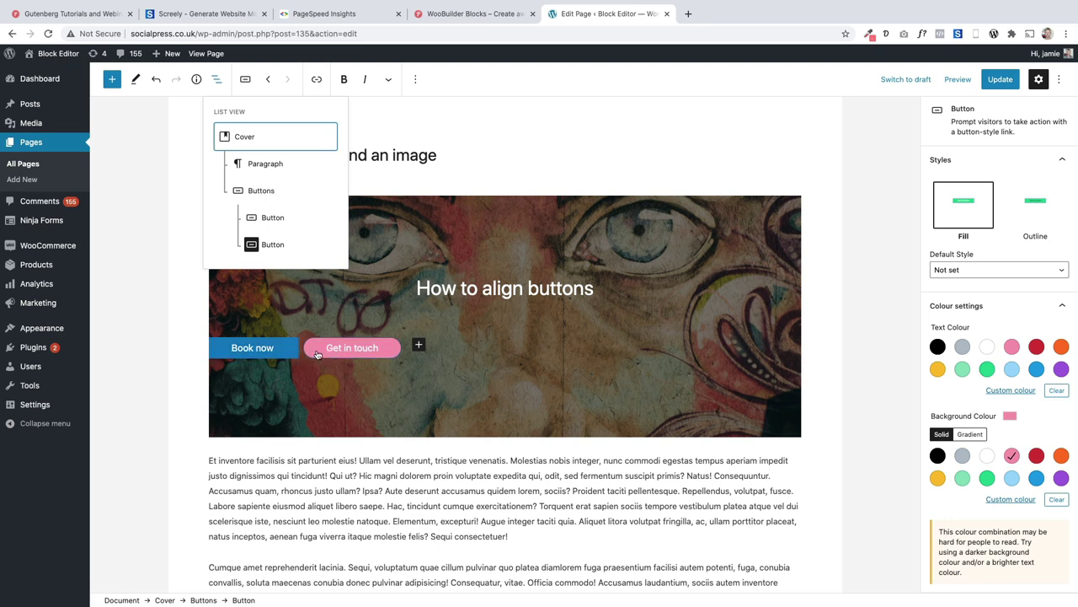
pyautogui.click(261, 193)
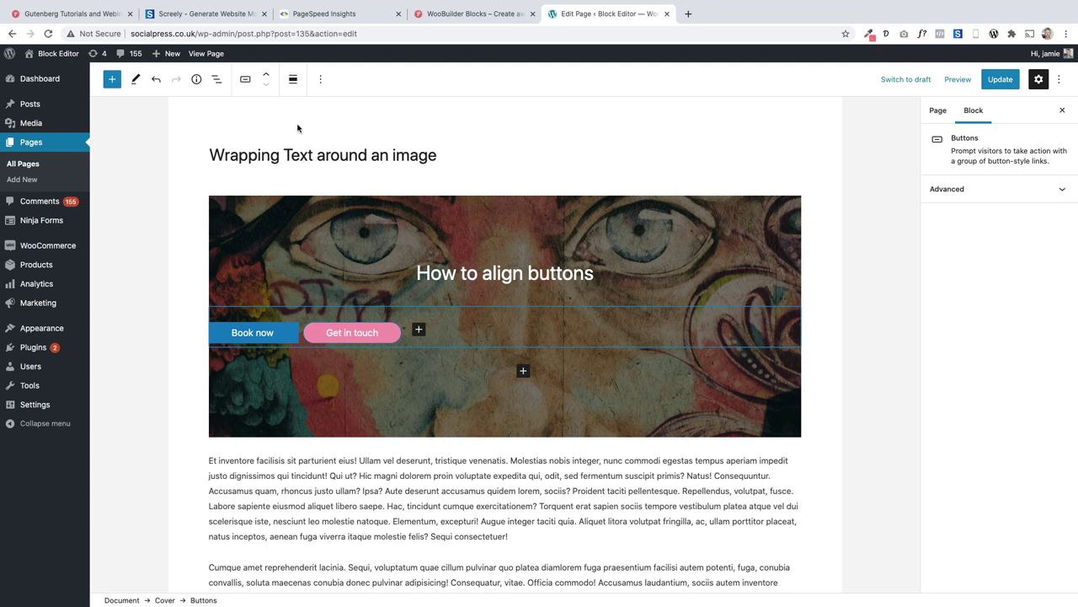
# - Centre-align the Buttons group holding Book now and Get in touch within the cover
pyautogui.click(292, 81)
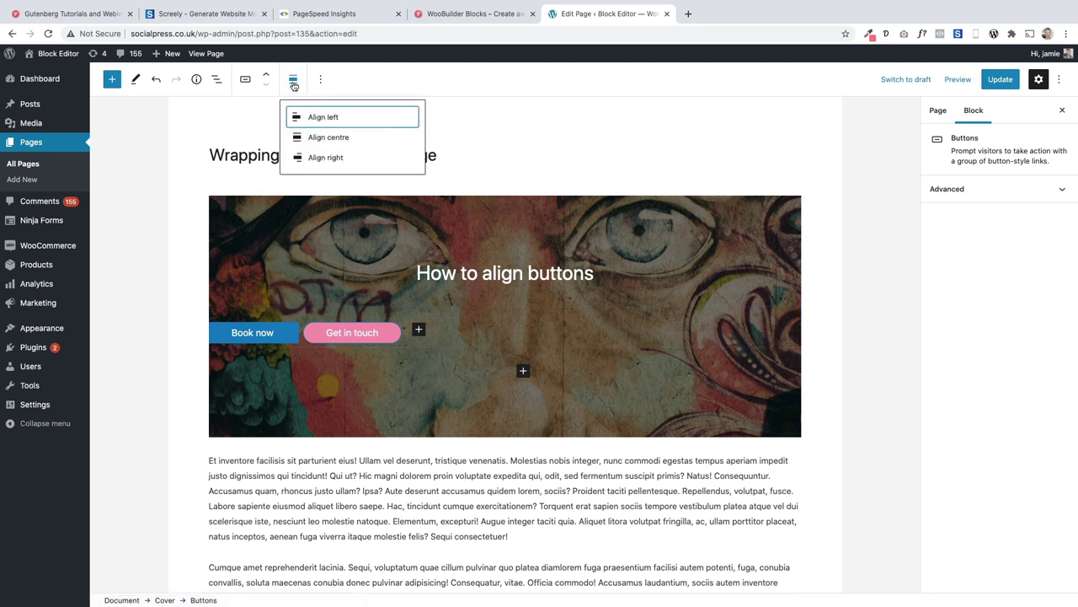
pyautogui.click(308, 136)
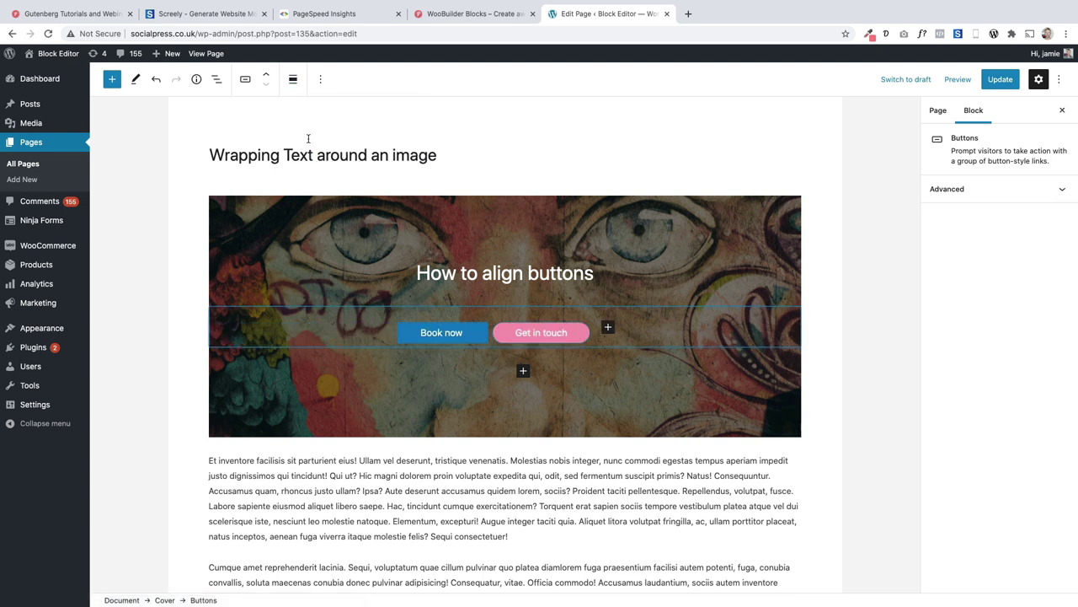
pyautogui.click(216, 80)
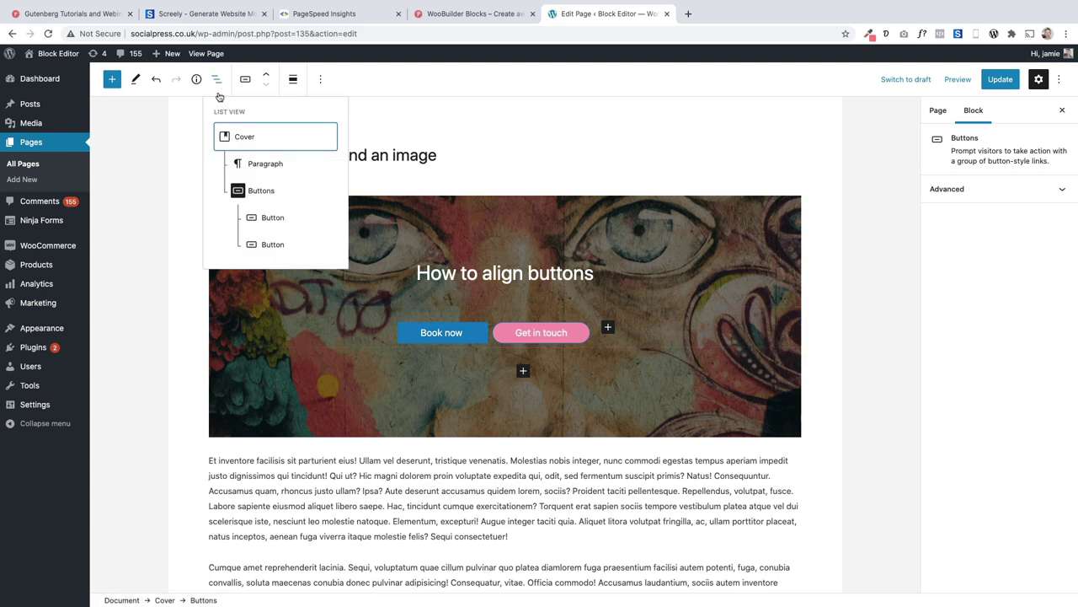
pyautogui.click(266, 219)
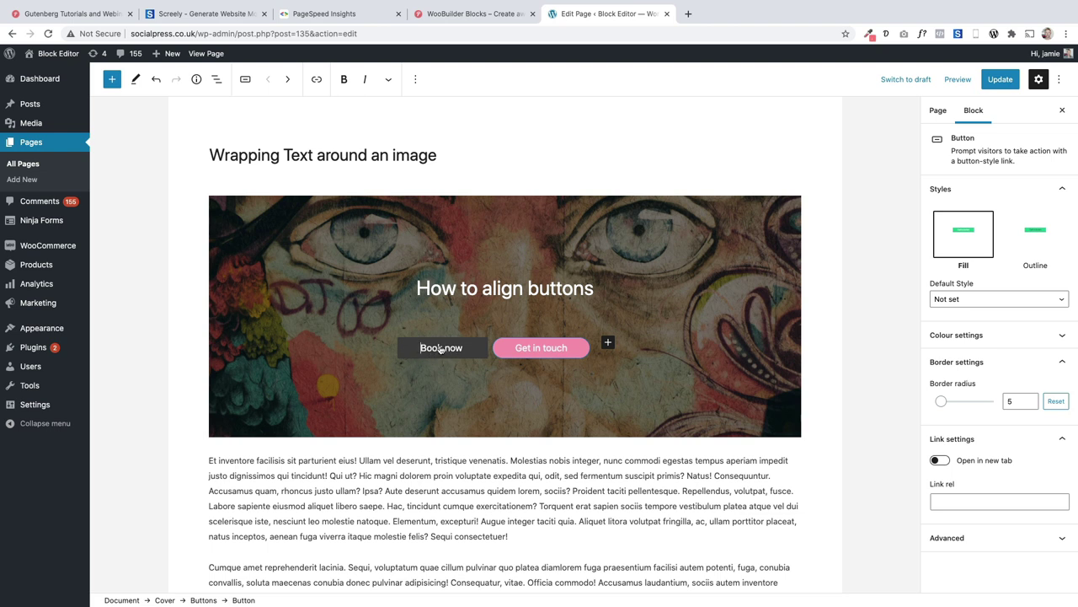
pyautogui.click(217, 79)
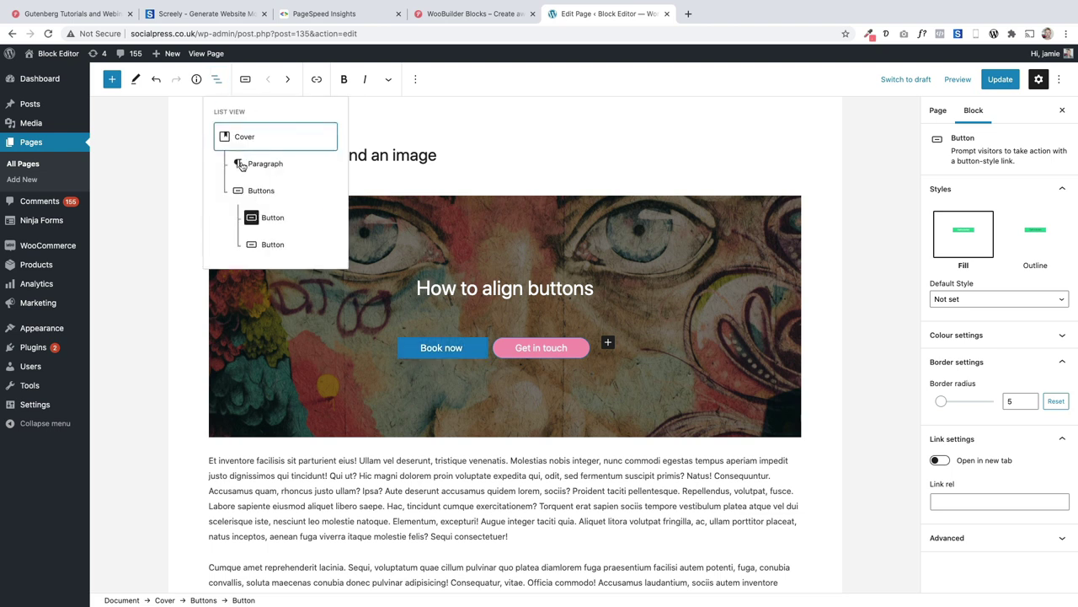
pyautogui.click(259, 194)
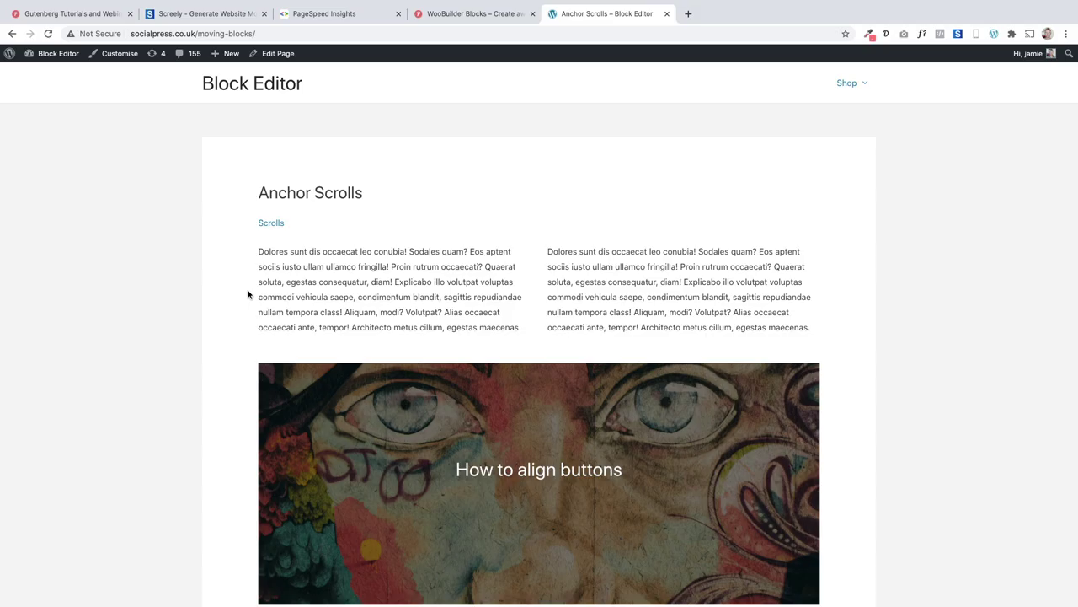
# - Test the Scrolls jump link on the live Anchor Scrolls page and scroll back up
pyautogui.click(270, 224)
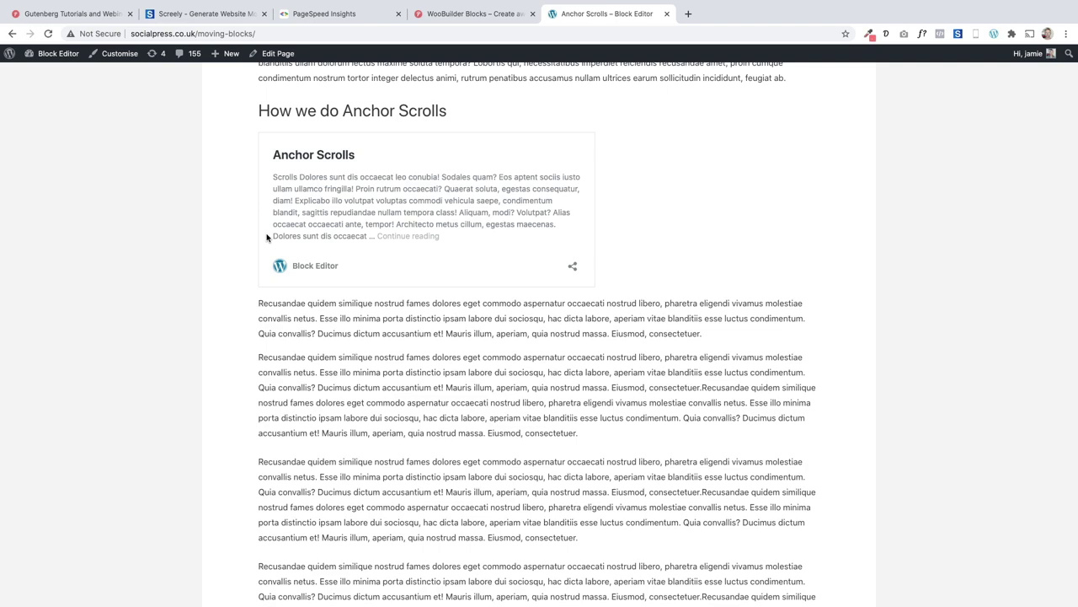
pyautogui.scroll(15, 266, 237)
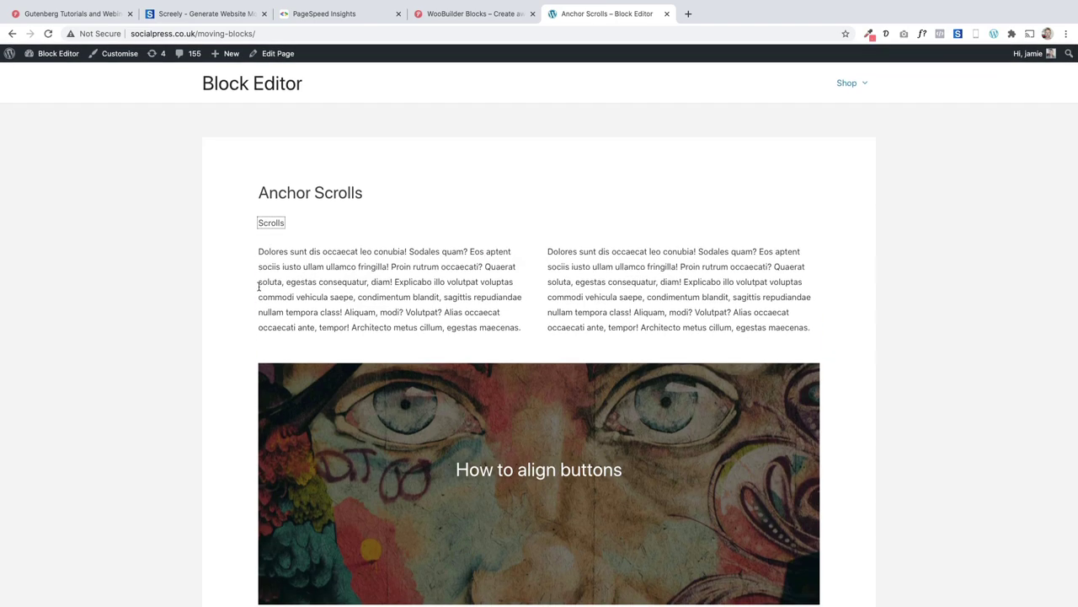
pyautogui.click(278, 279)
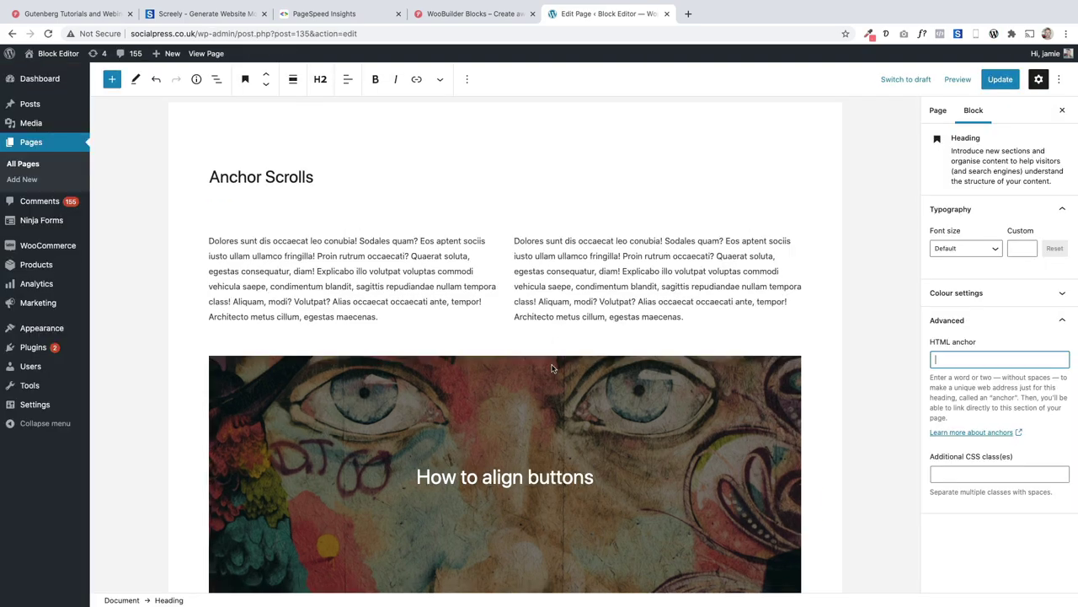
# - Select the How we do Anchor Scrolls heading block
pyautogui.scroll(-10, 550, 404)
pyautogui.scroll(-10, 547, 407)
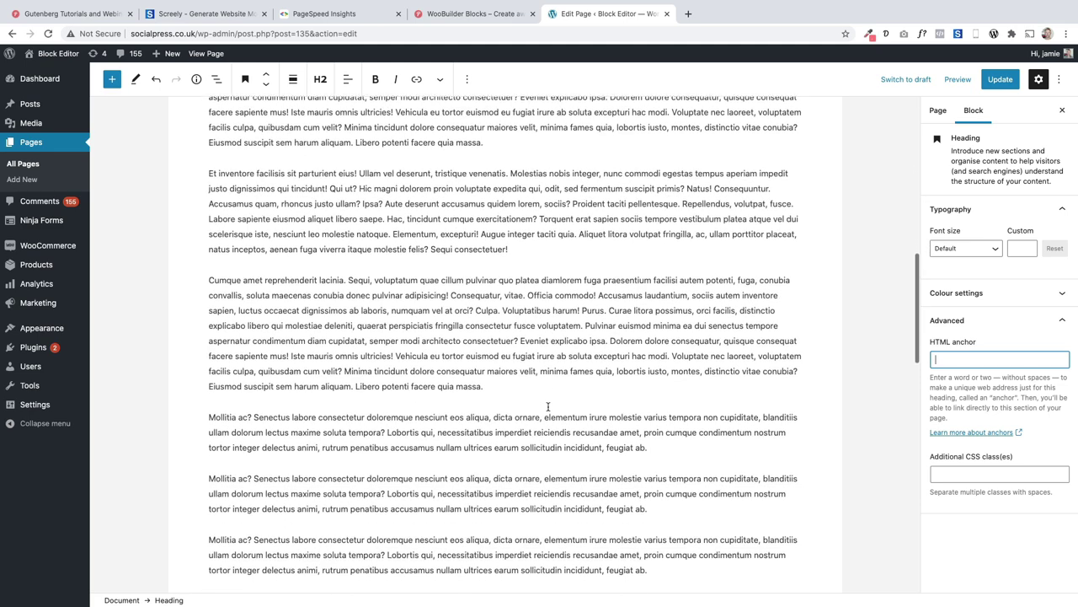
pyautogui.click(311, 303)
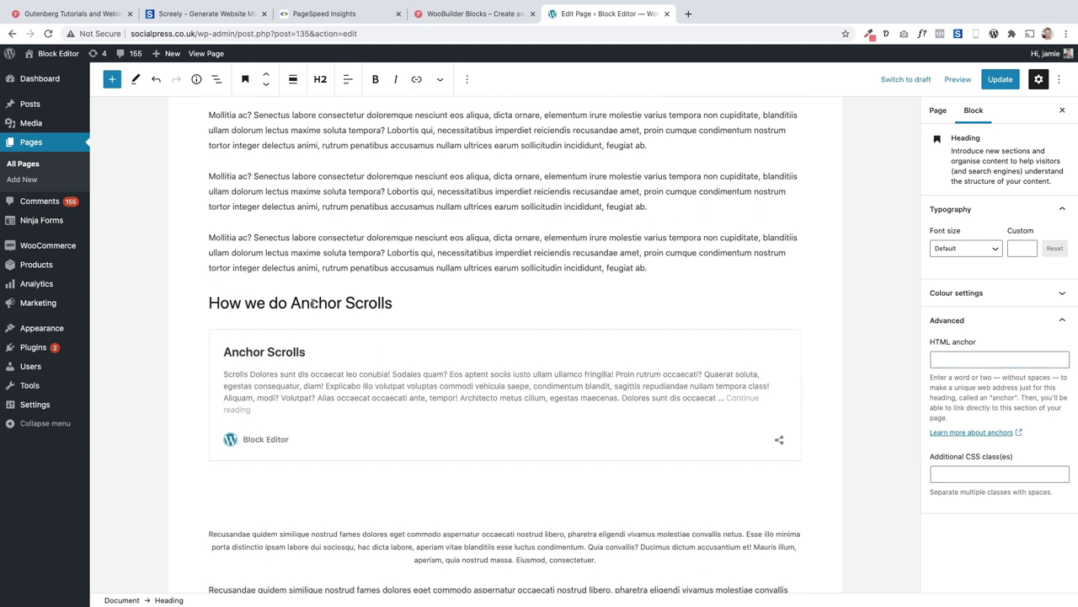
pyautogui.click(326, 289)
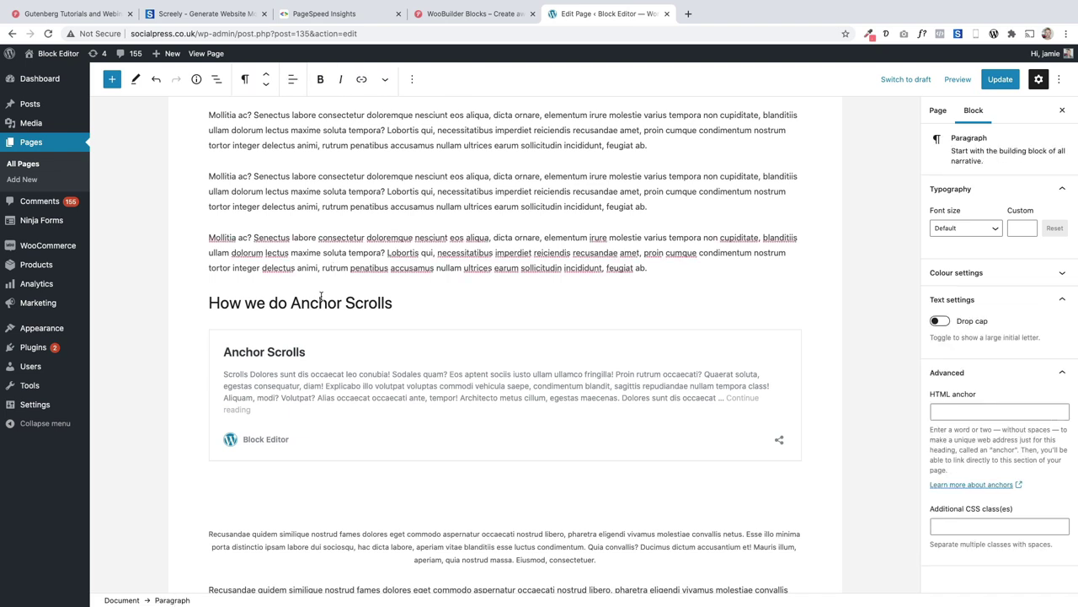
pyautogui.click(340, 302)
pyautogui.click(346, 242)
pyautogui.click(340, 301)
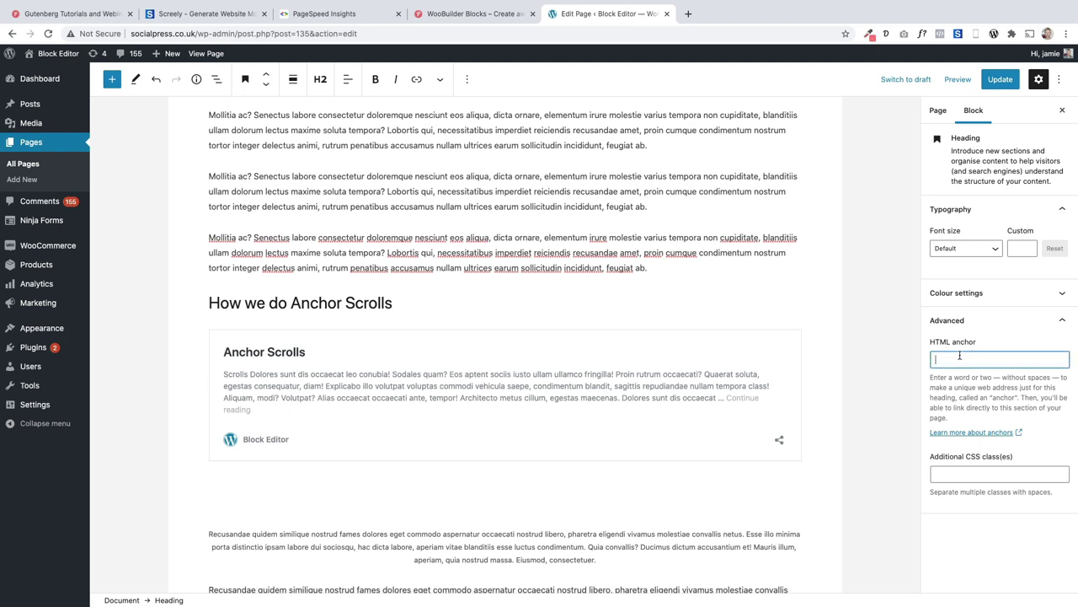
# - Set the heading's HTML anchor to 'scrolls'
pyautogui.write('scroll')
pyautogui.scroll(3, 408, 325)
pyautogui.scroll(10, 427, 328)
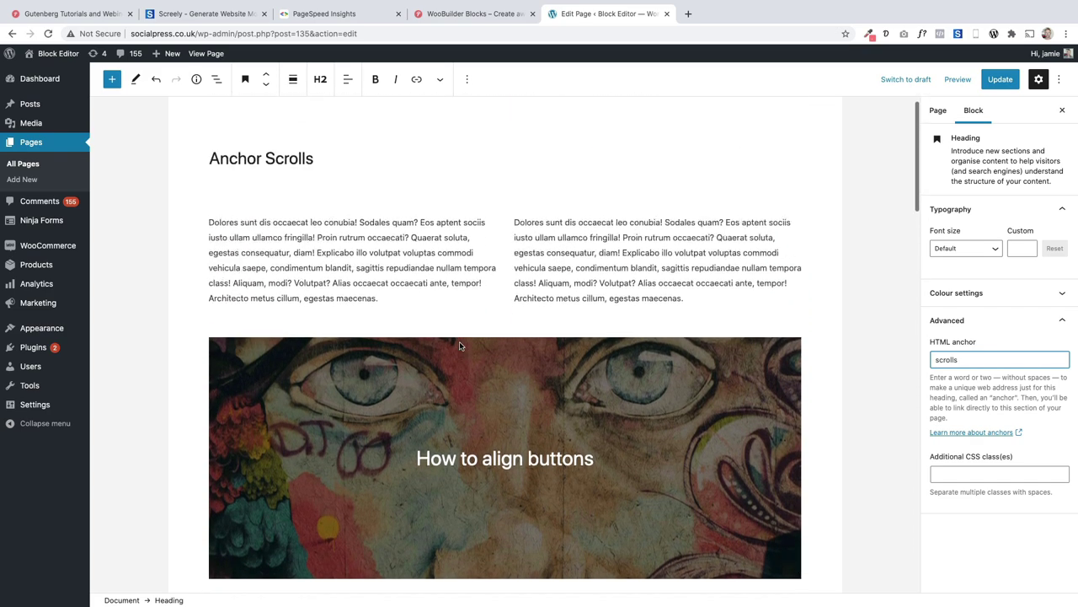
pyautogui.scroll(1, 460, 345)
# - Add a 'How to do an Anchor Scroll' paragraph below the Anchor Scrolls title
pyautogui.click(332, 175)
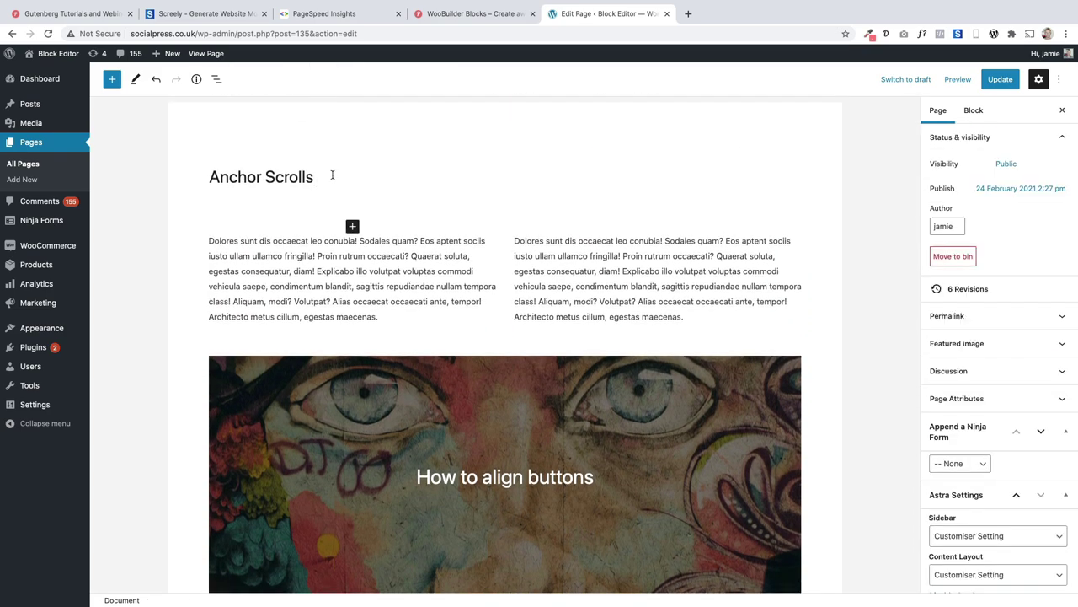
pyautogui.press('Return')
pyautogui.write('How to')
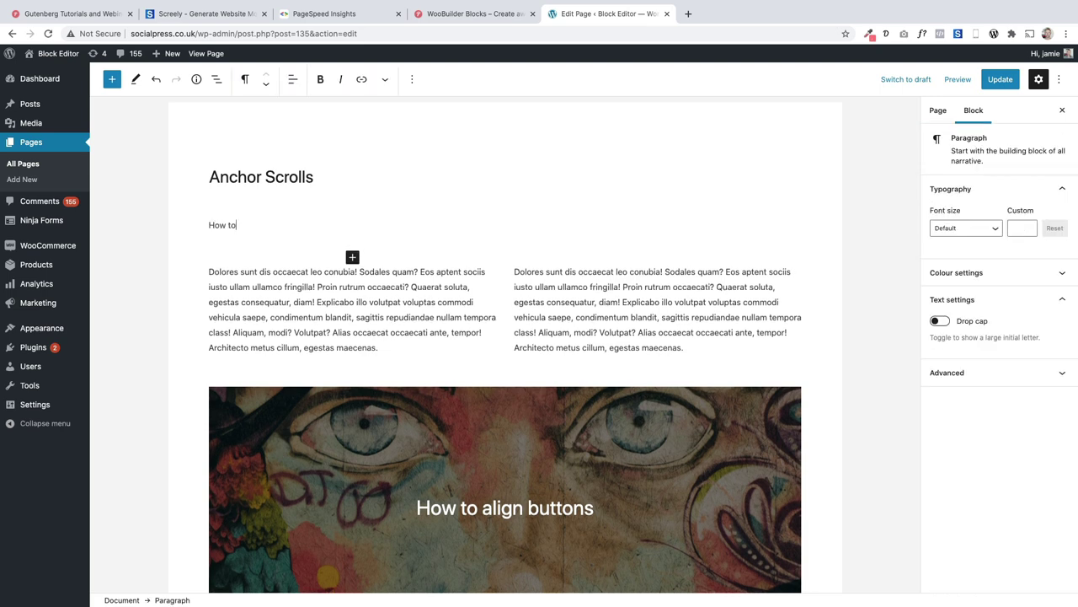
pyautogui.write(' do an Anchor Scroll')
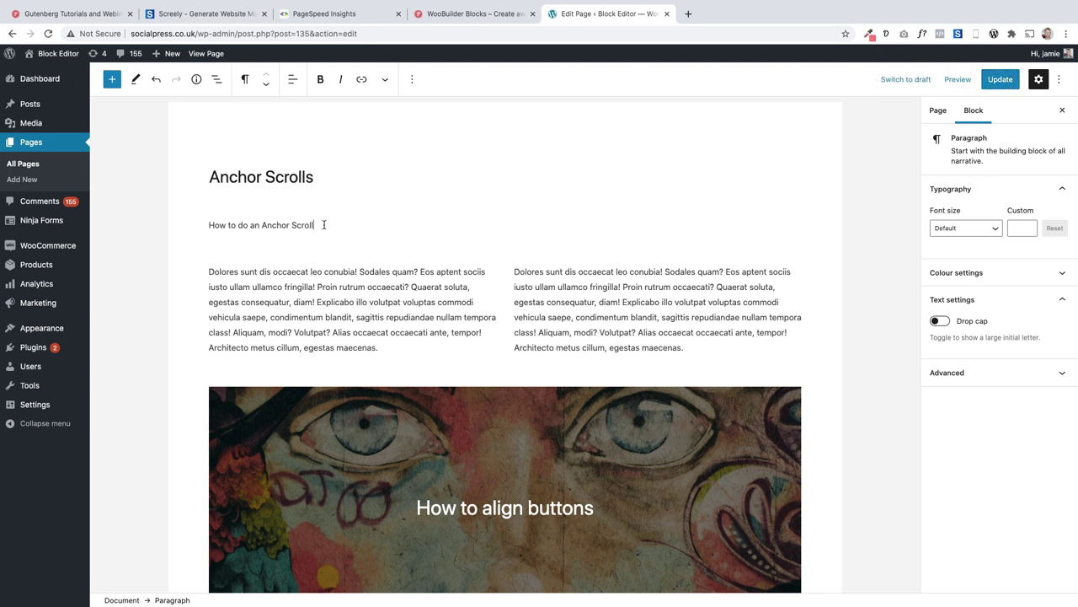
# - Link that text to #scrolls and update the page
pyautogui.moveTo(323, 225); pyautogui.dragTo(206, 224)
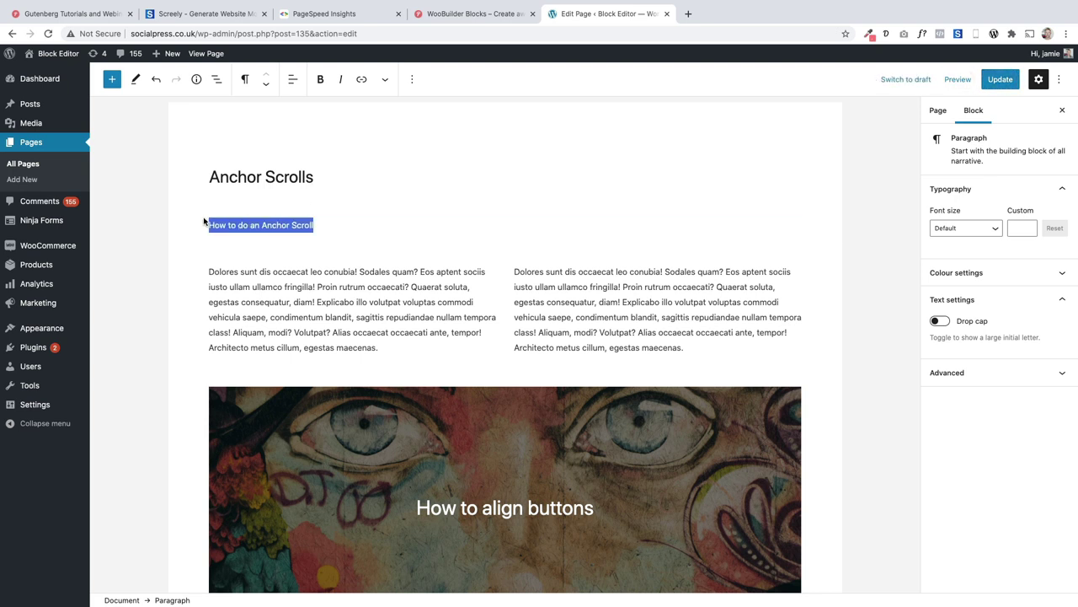
pyautogui.click(361, 79)
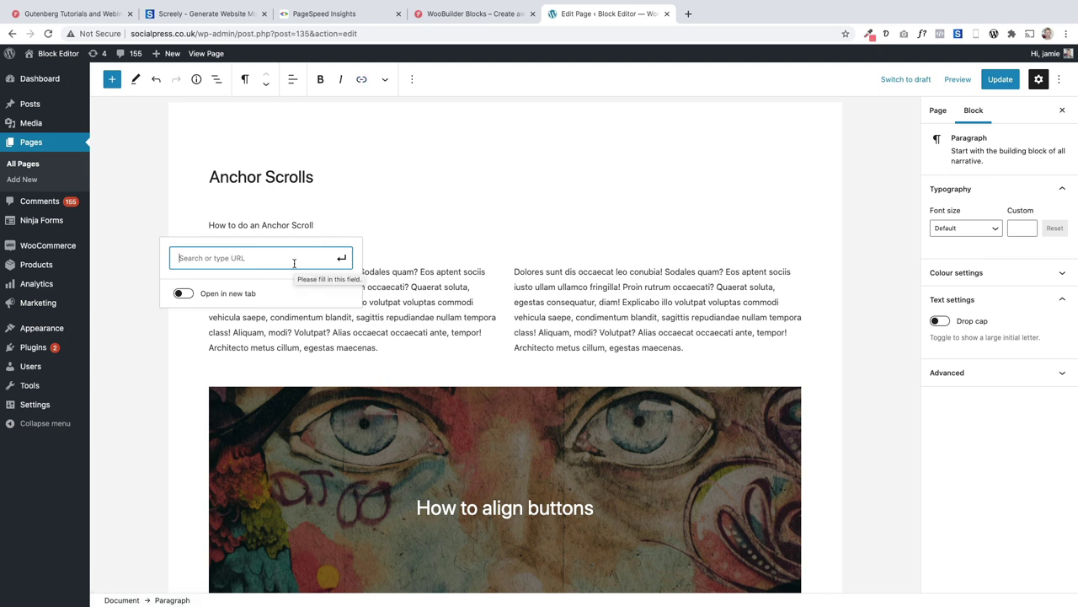
pyautogui.write('#scroo')
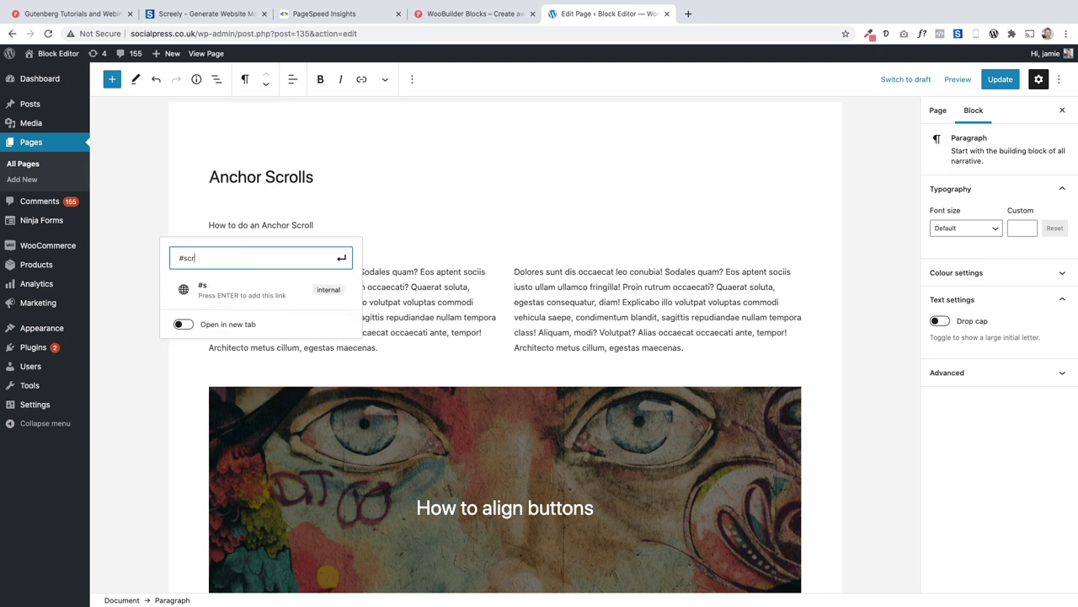
pyautogui.press('BackSpace')
pyautogui.write('lls')
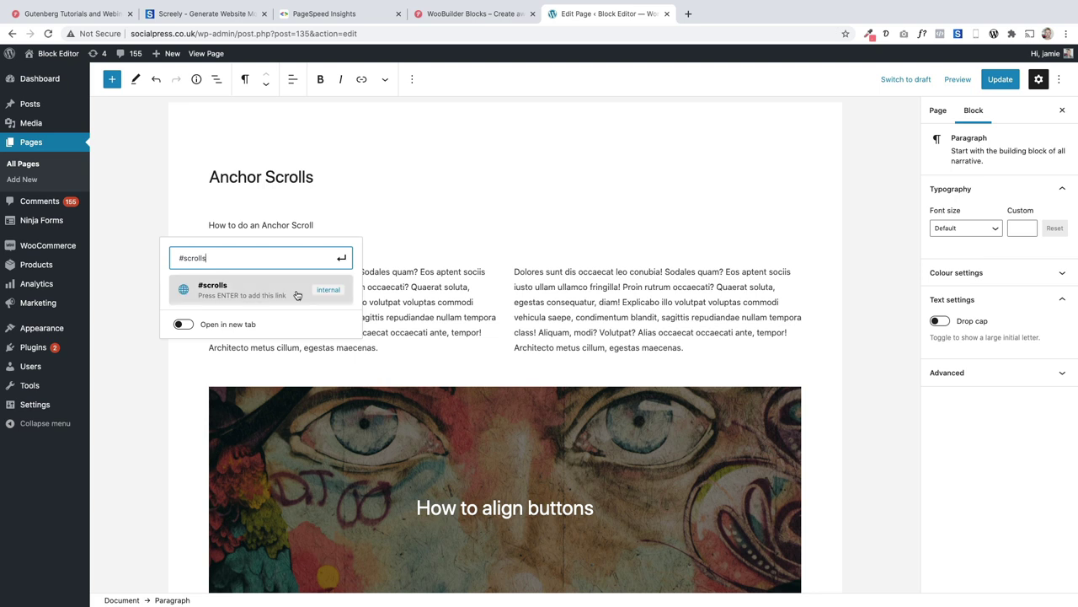
pyautogui.click(261, 294)
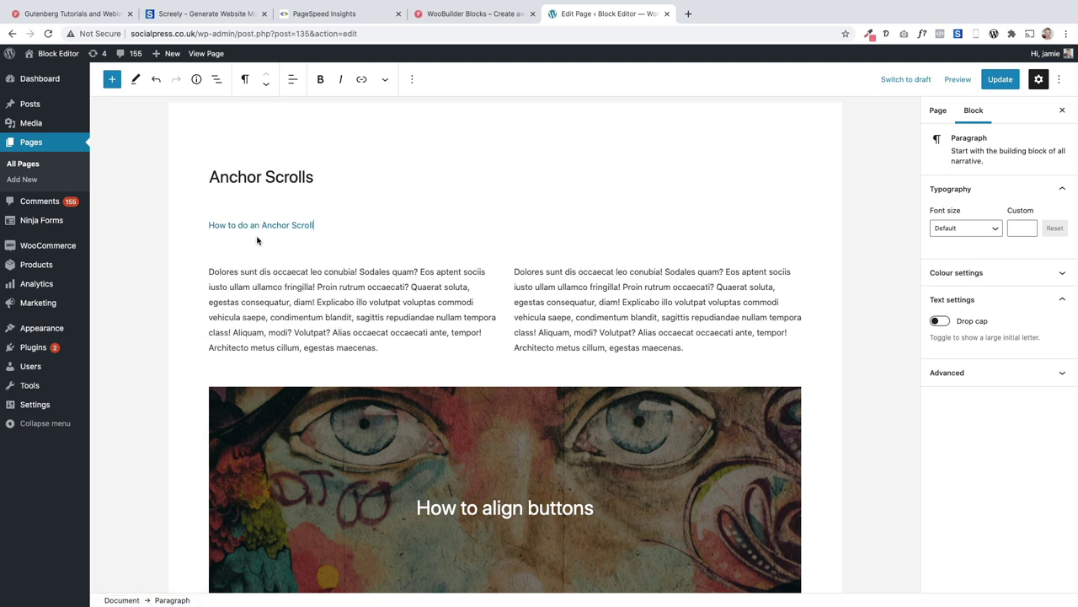
pyautogui.click(994, 80)
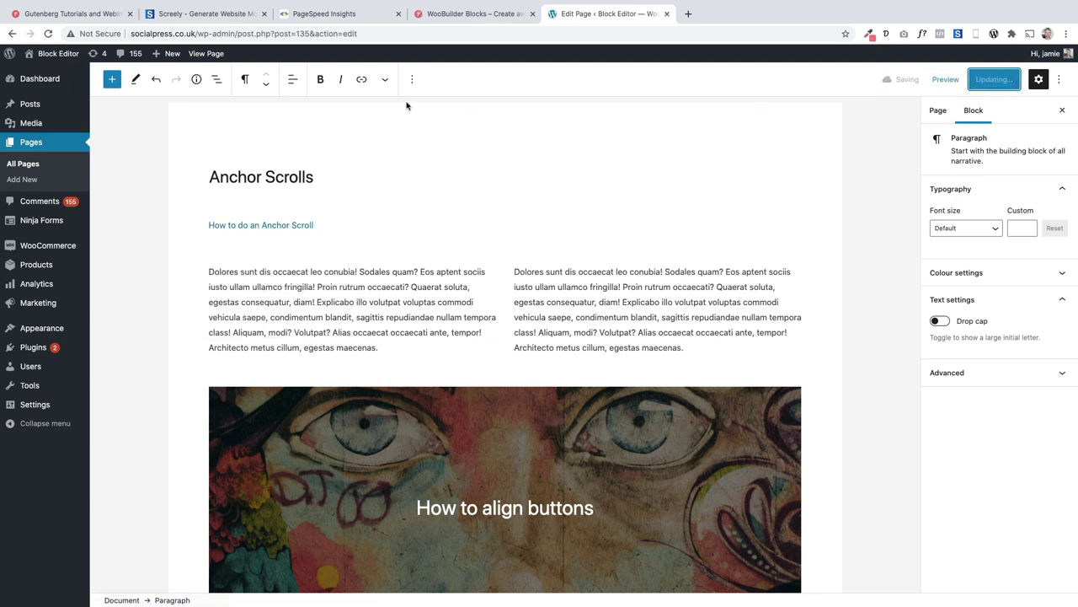
# - On the live page, test the 'How to do an Anchor Scroll' jump link, then return to the Dashboard
pyautogui.click(196, 53)
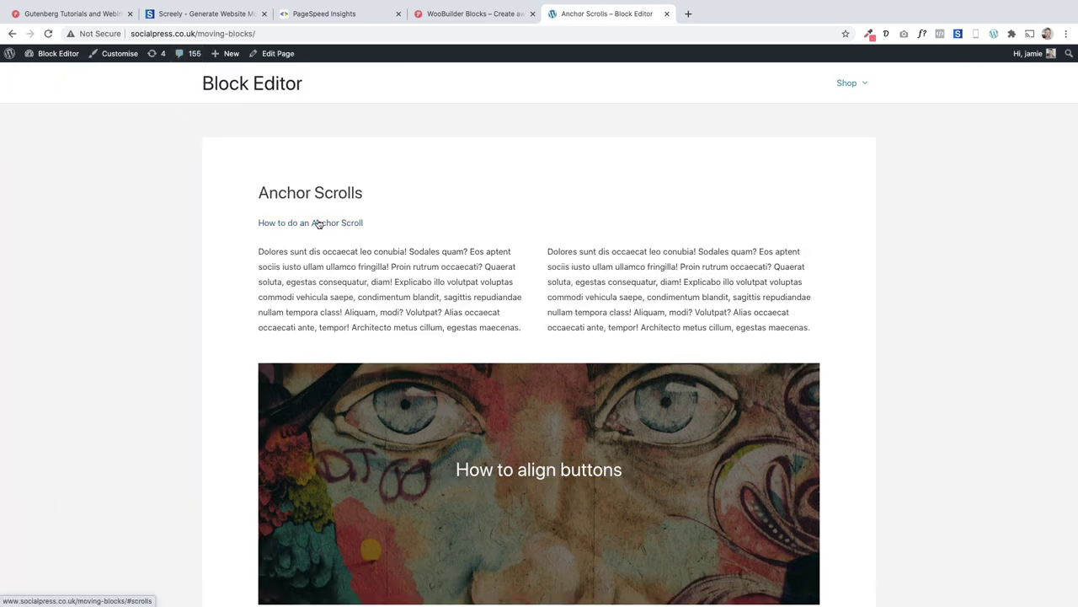
pyautogui.click(316, 222)
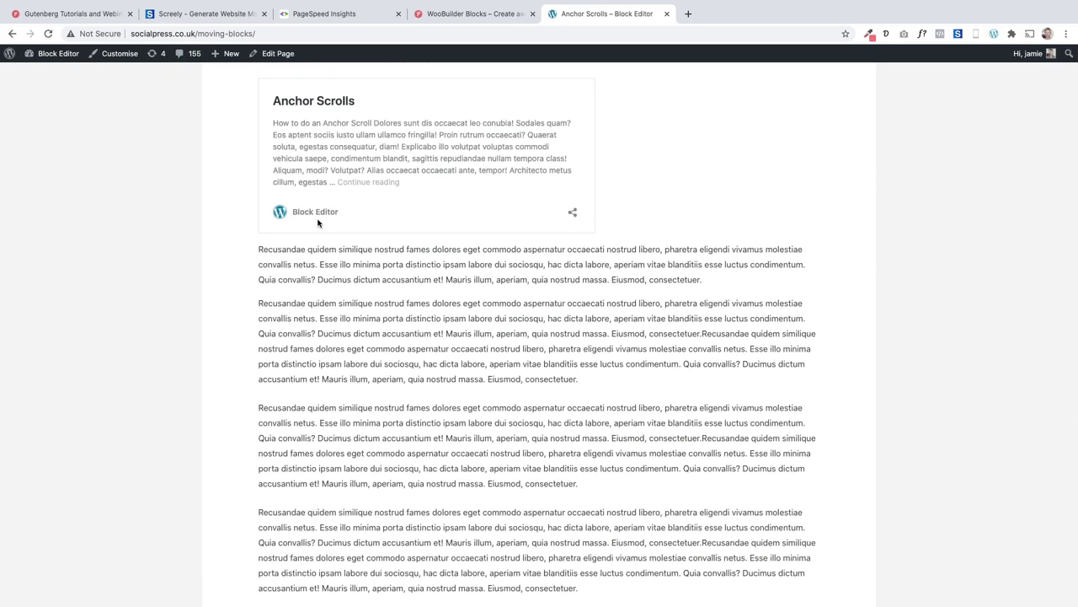
pyautogui.scroll(1, 320, 221)
pyautogui.moveTo(348, 85); pyautogui.dragTo(259, 85)
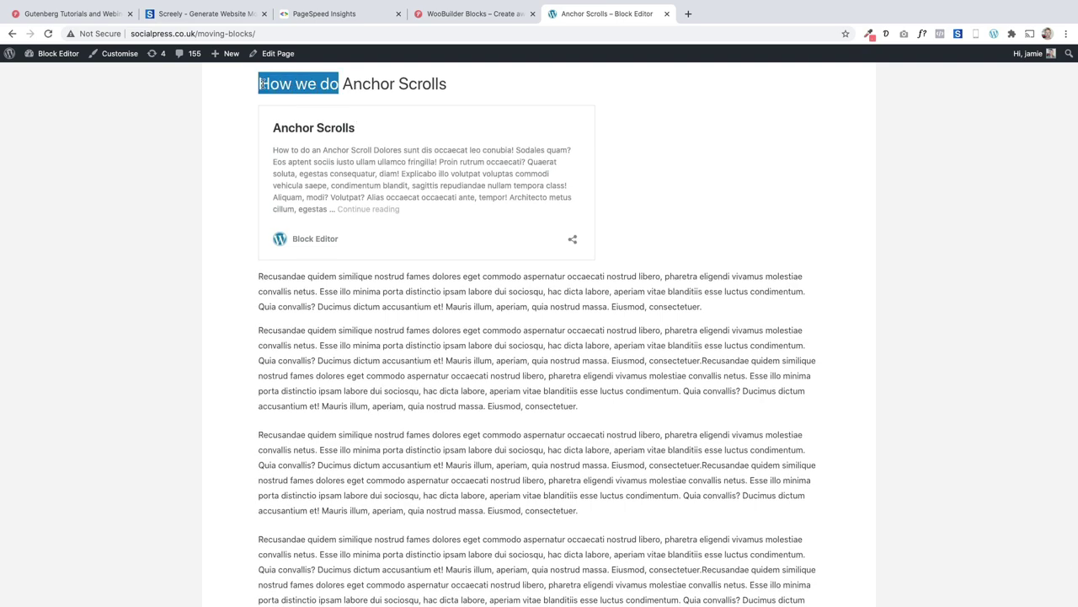
pyautogui.scroll(5, 328, 299)
pyautogui.scroll(15, 336, 301)
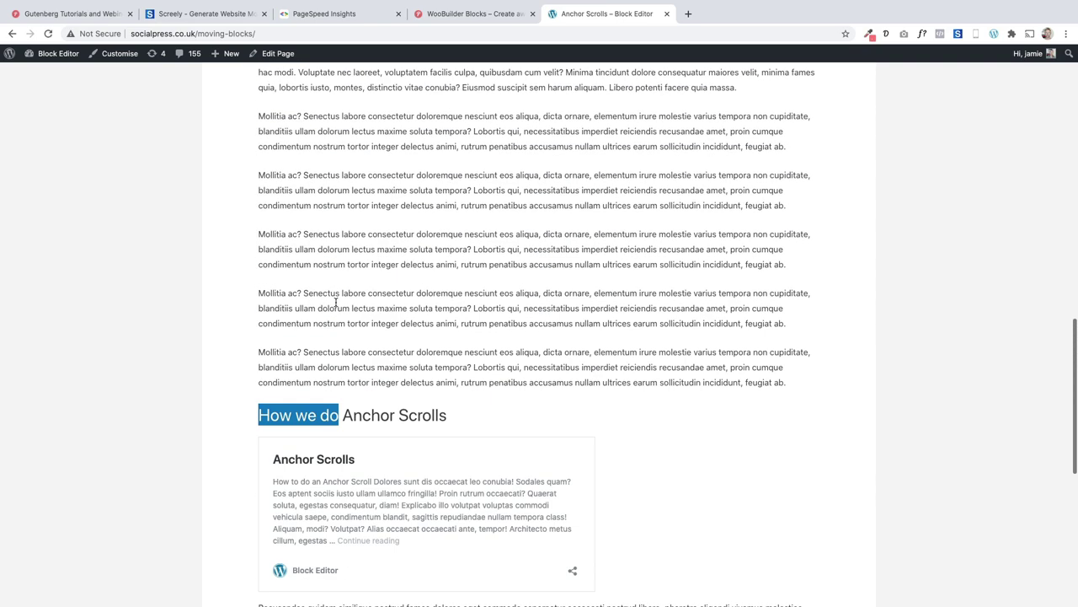
pyautogui.scroll(5, 362, 278)
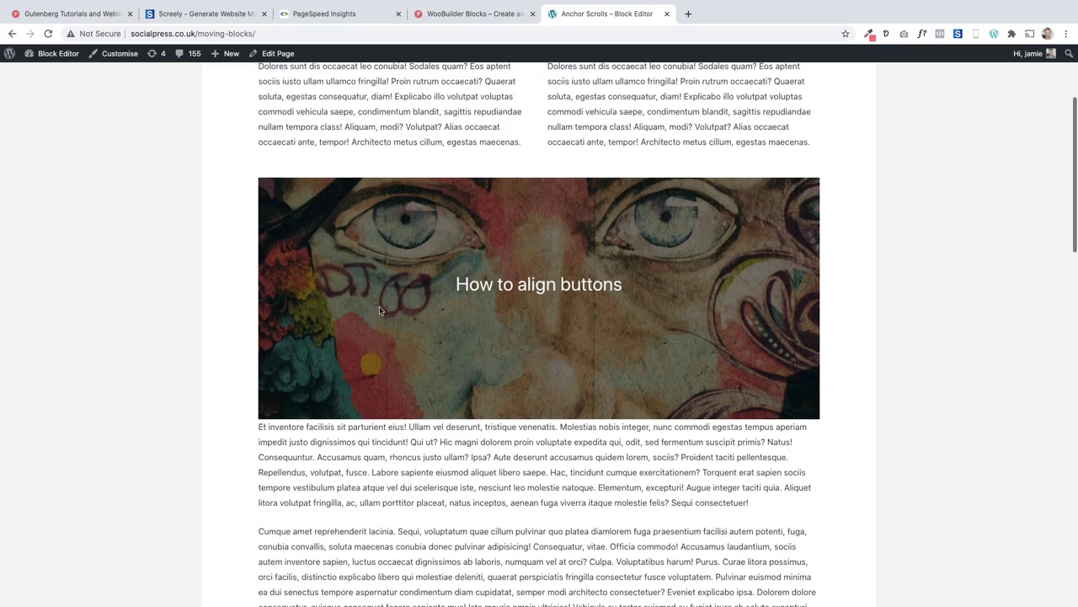
pyautogui.click(332, 200)
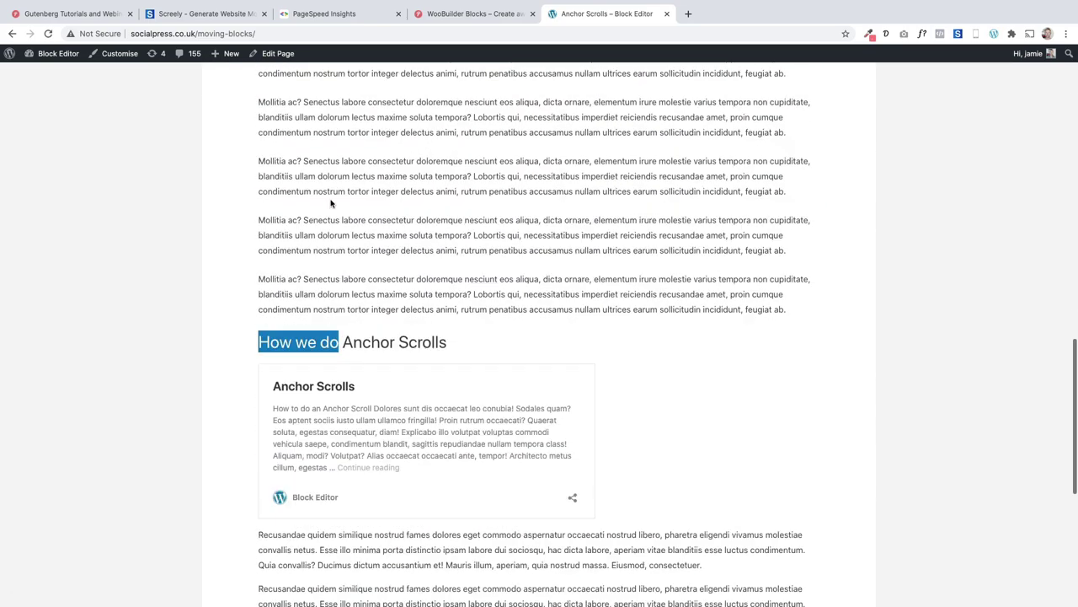
pyautogui.click(38, 73)
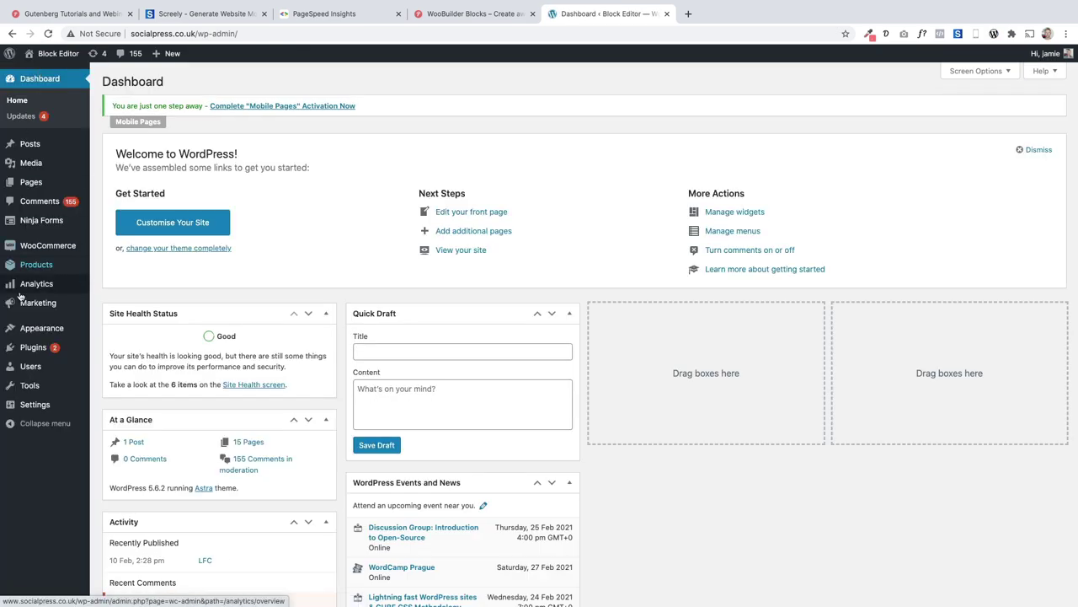
# - Find 'Page scroll to id' in the installed Plugins list, zoomed in, and select its name
pyautogui.click(33, 346)
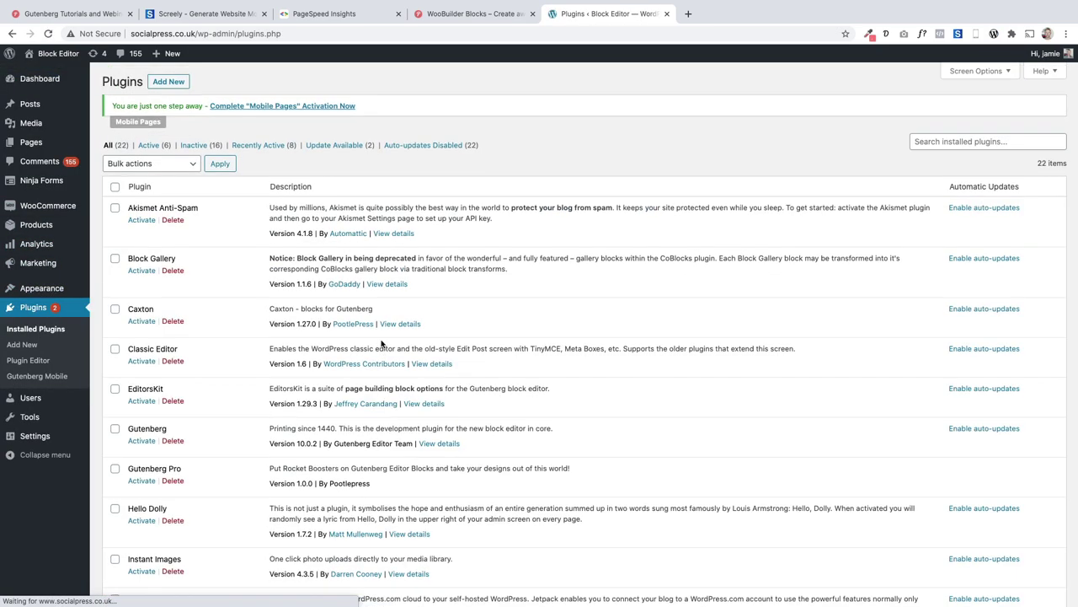
pyautogui.scroll(-3, 366, 452)
pyautogui.scroll(-3, 332, 456)
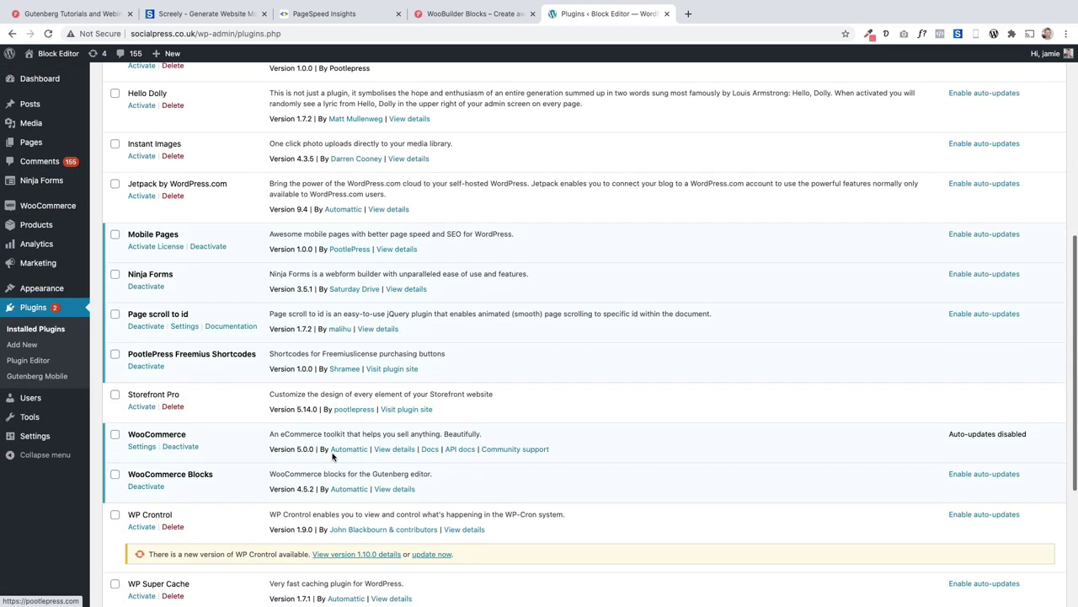
pyautogui.press('super+plus')
pyautogui.press('super+plus')
pyautogui.press('super+plus')
pyautogui.press('super+plus')
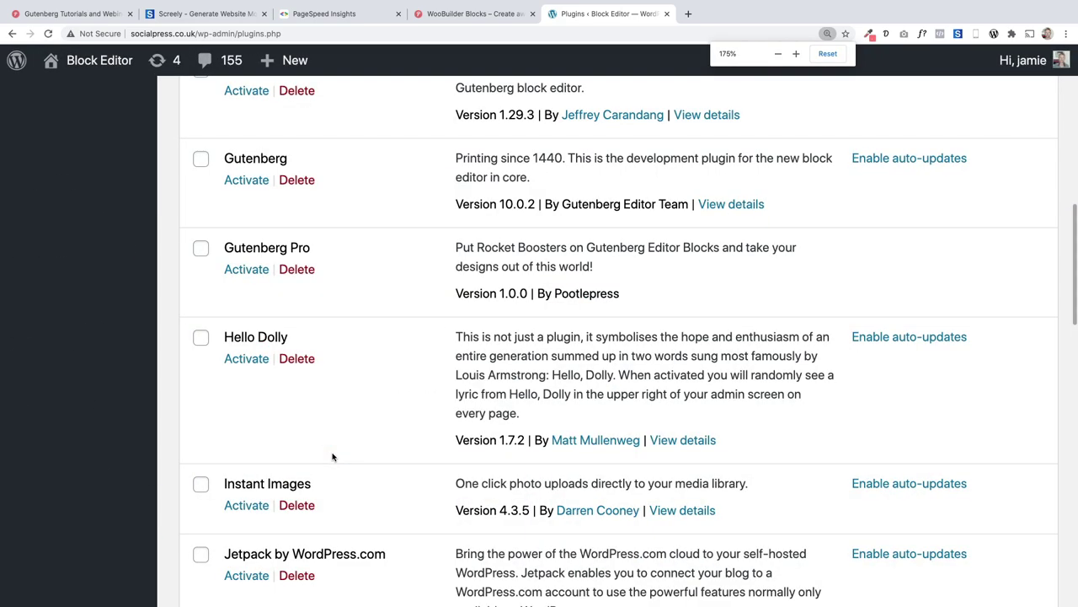
pyautogui.scroll(-5, 332, 455)
pyautogui.moveTo(323, 266); pyautogui.dragTo(225, 266)
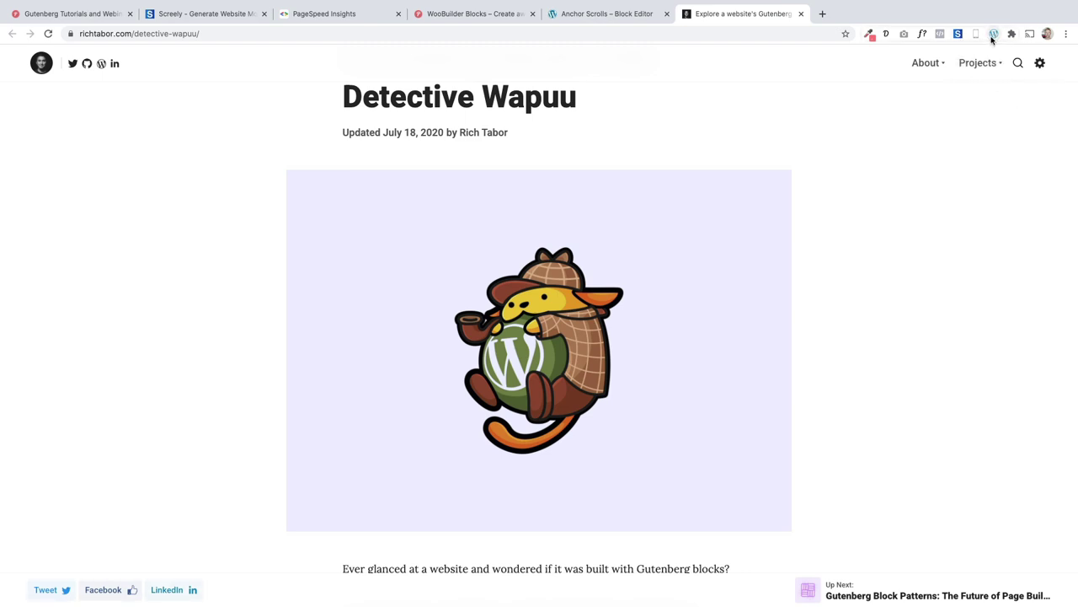
# - On the Anchor Scrolls tab, run Detective Wapuu and review its labelled cover, quote, image and gallery blocks
pyautogui.click(612, 18)
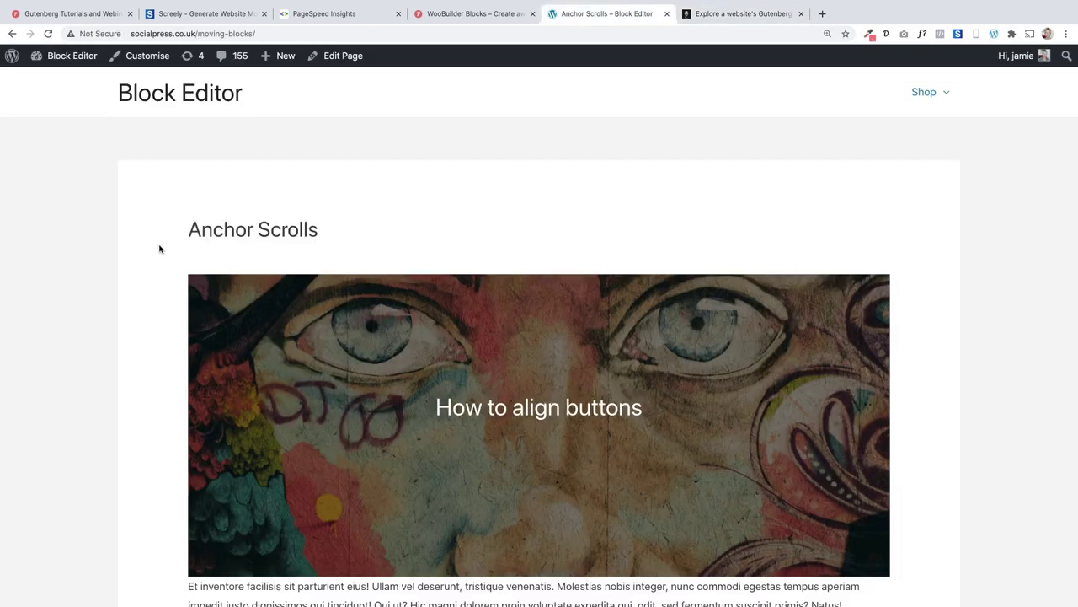
pyautogui.click(994, 34)
pyautogui.scroll(-2, 165, 342)
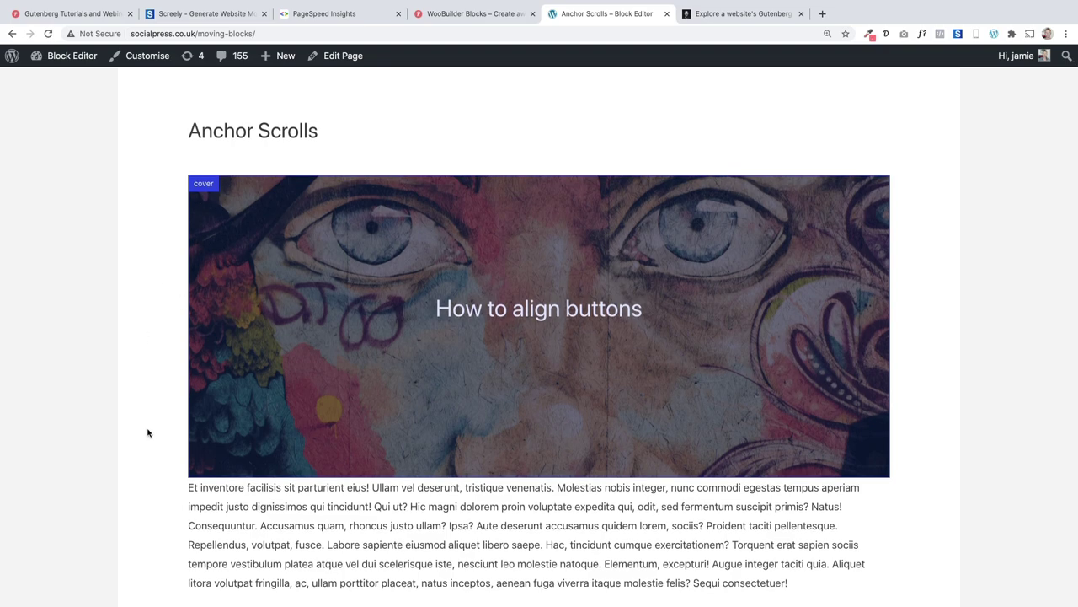
pyautogui.scroll(-8, 149, 432)
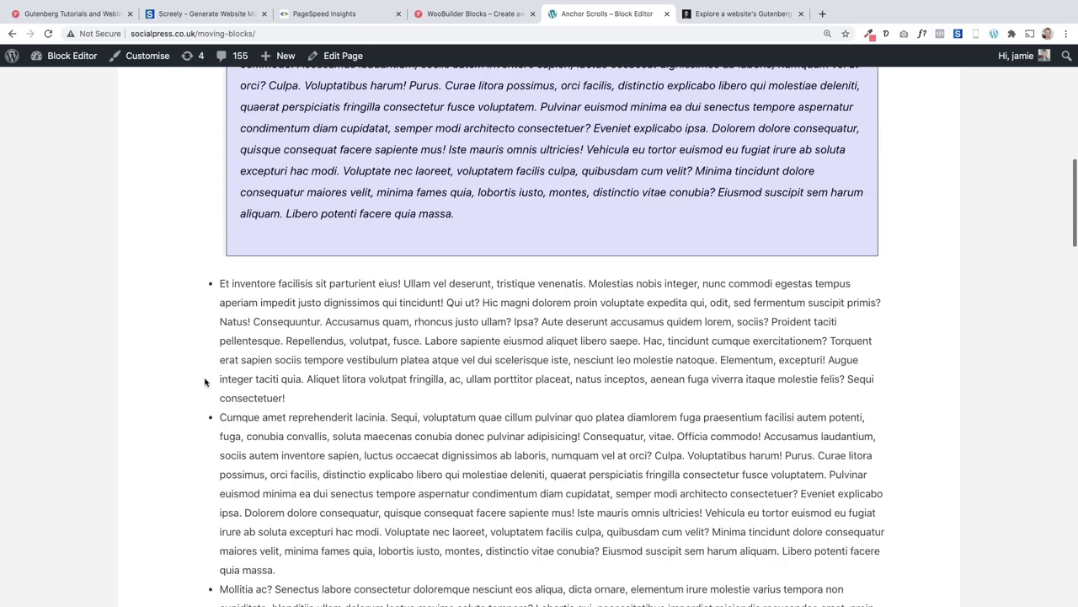
pyautogui.scroll(-3, 202, 364)
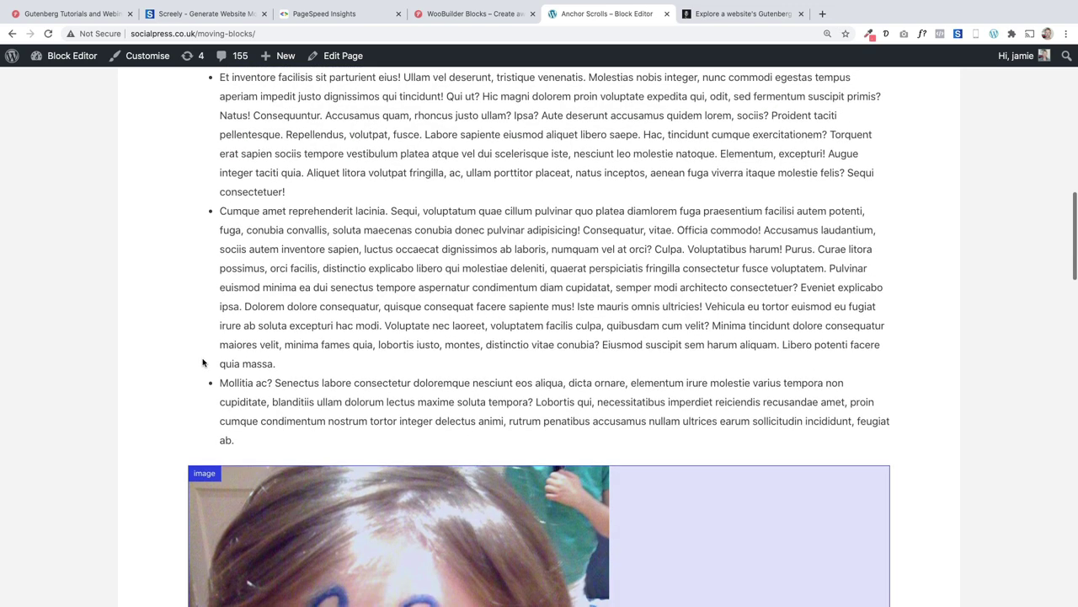
pyautogui.scroll(-3, 202, 362)
pyautogui.scroll(-5, 312, 318)
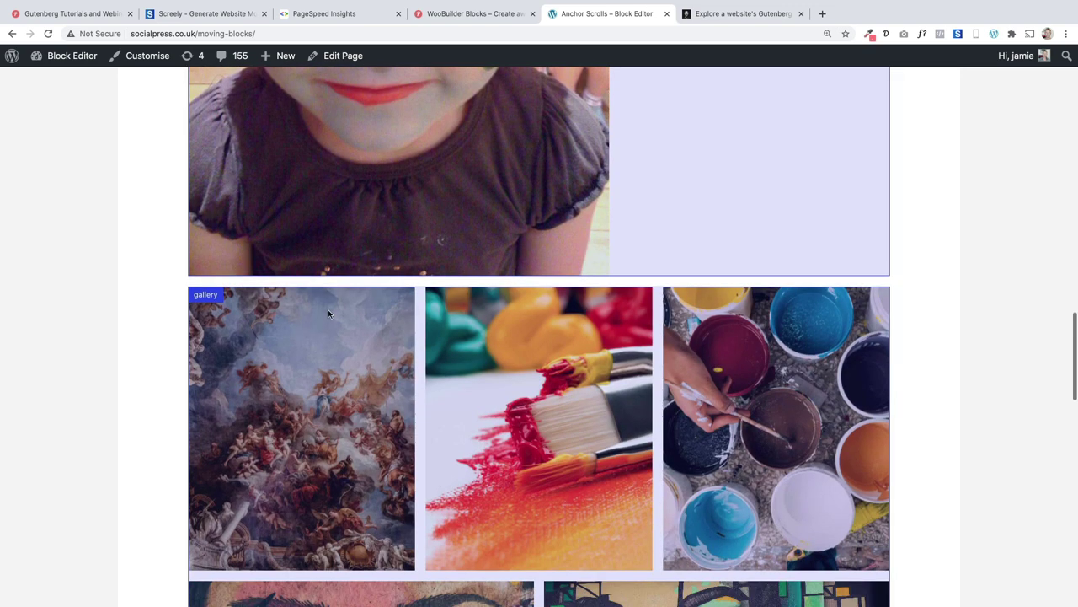
pyautogui.scroll(-3, 289, 319)
pyautogui.scroll(-3, 187, 351)
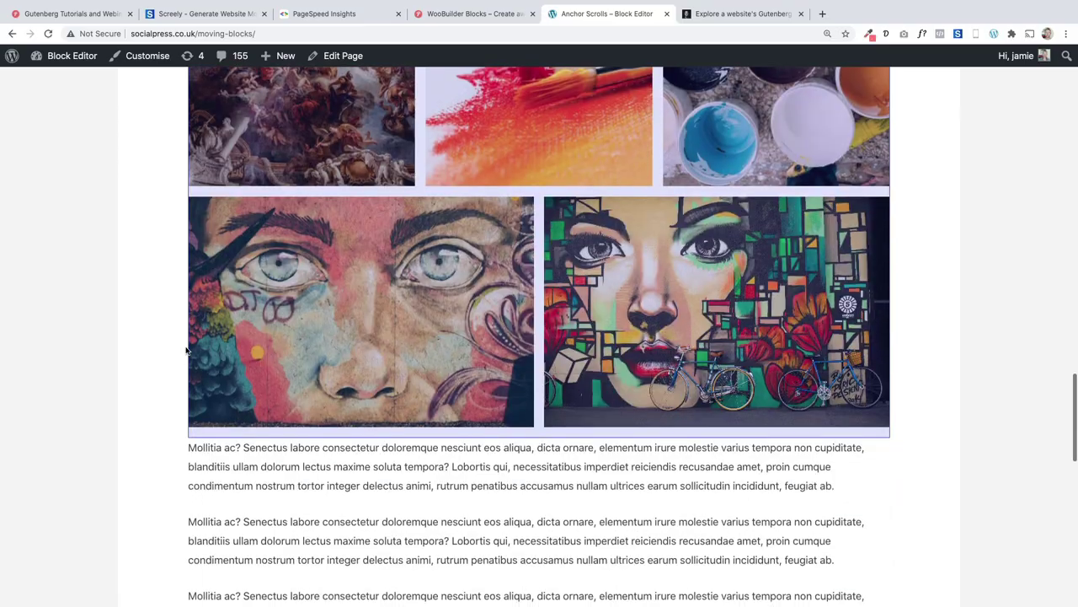
pyautogui.scroll(10, 187, 351)
pyautogui.scroll(6, 210, 354)
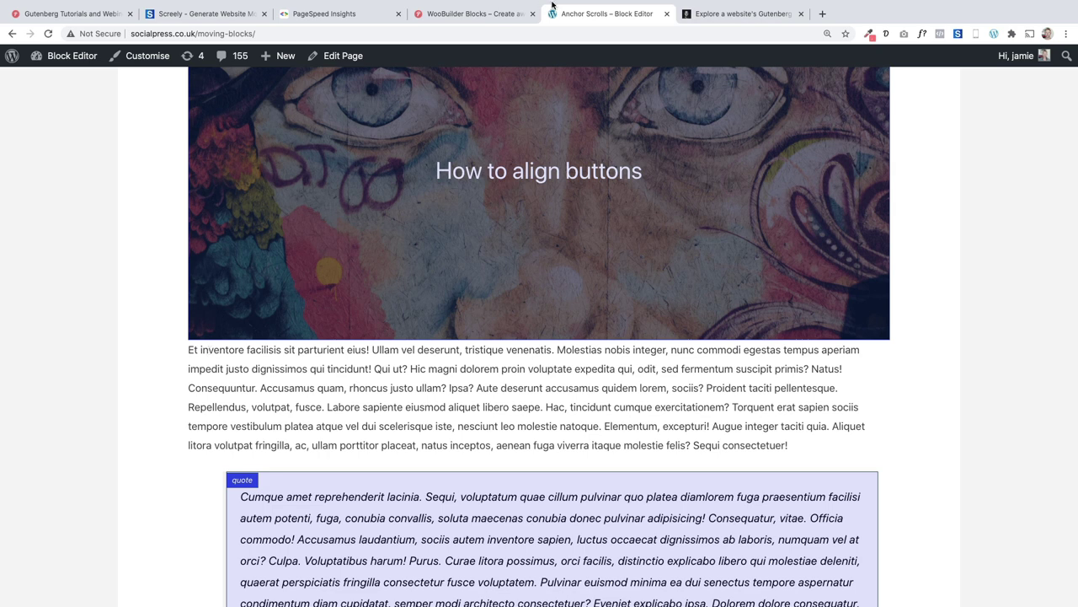
# - Switch to the Detective Wapuu tab
pyautogui.click(741, 14)
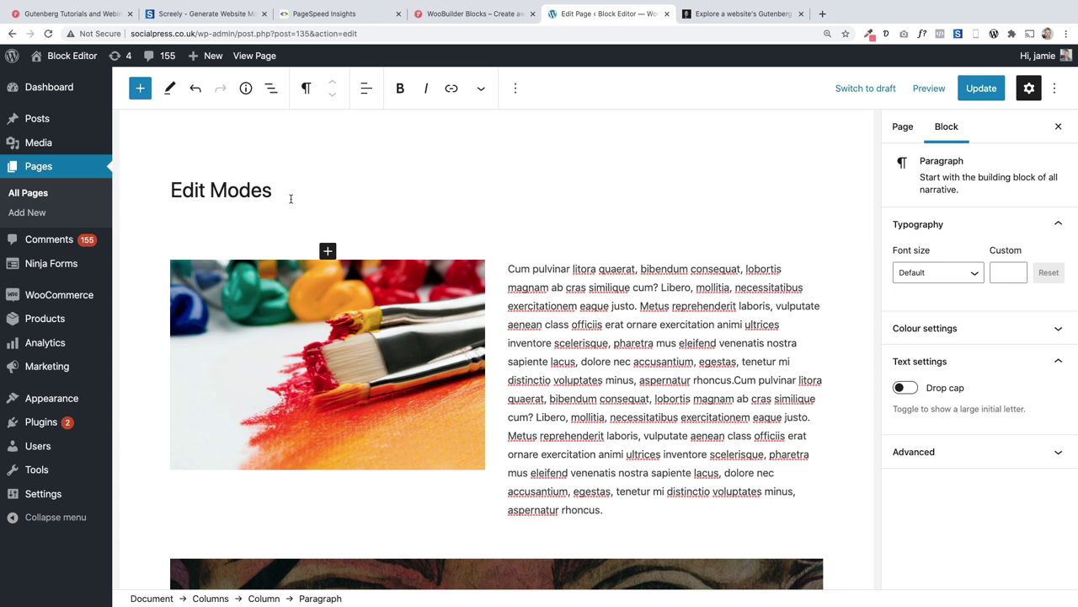
# - Switch the editor to Select mode and select the paint-brush image, its paragraph and the cover block
pyautogui.click(170, 89)
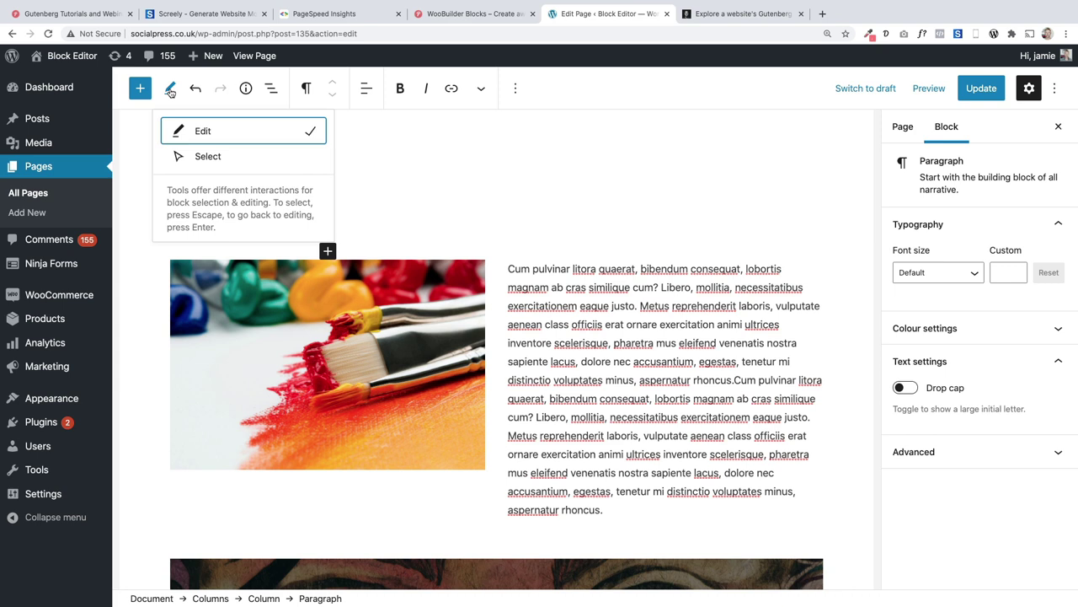
pyautogui.click(221, 160)
pyautogui.click(364, 313)
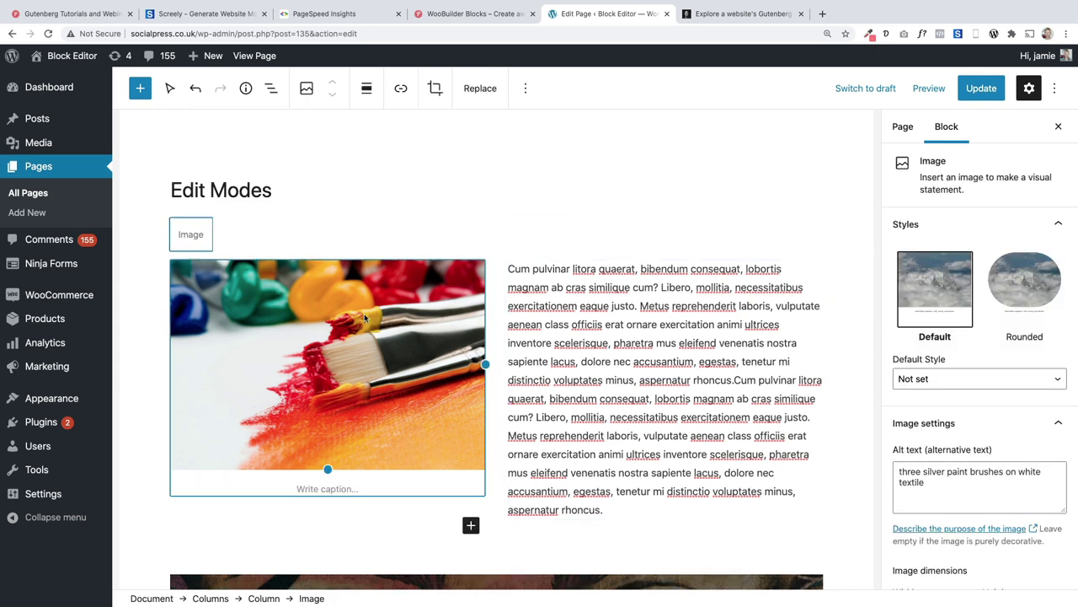
pyautogui.click(522, 341)
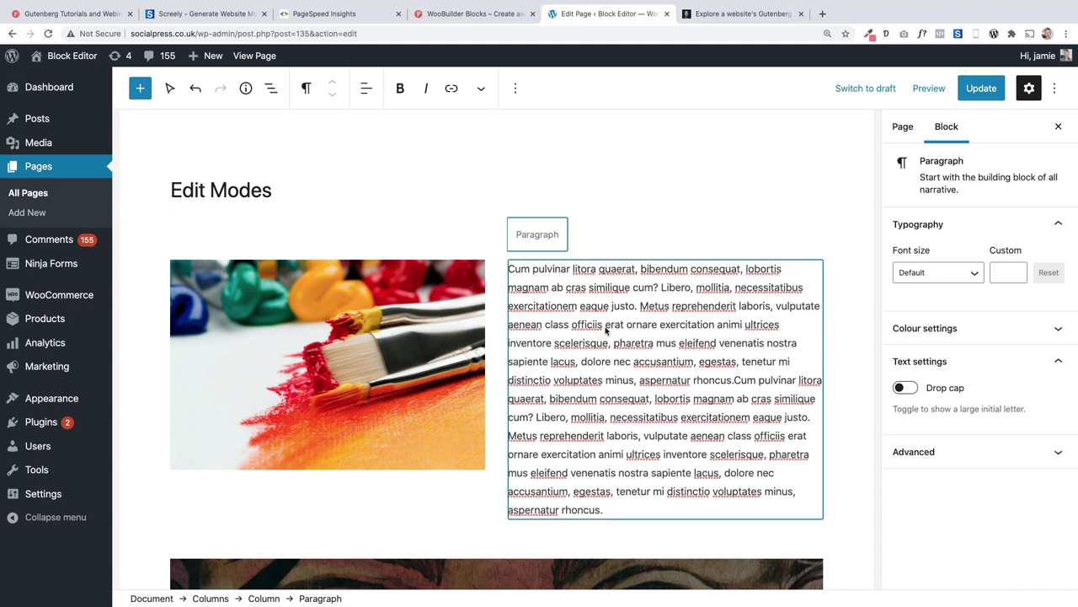
pyautogui.click(346, 287)
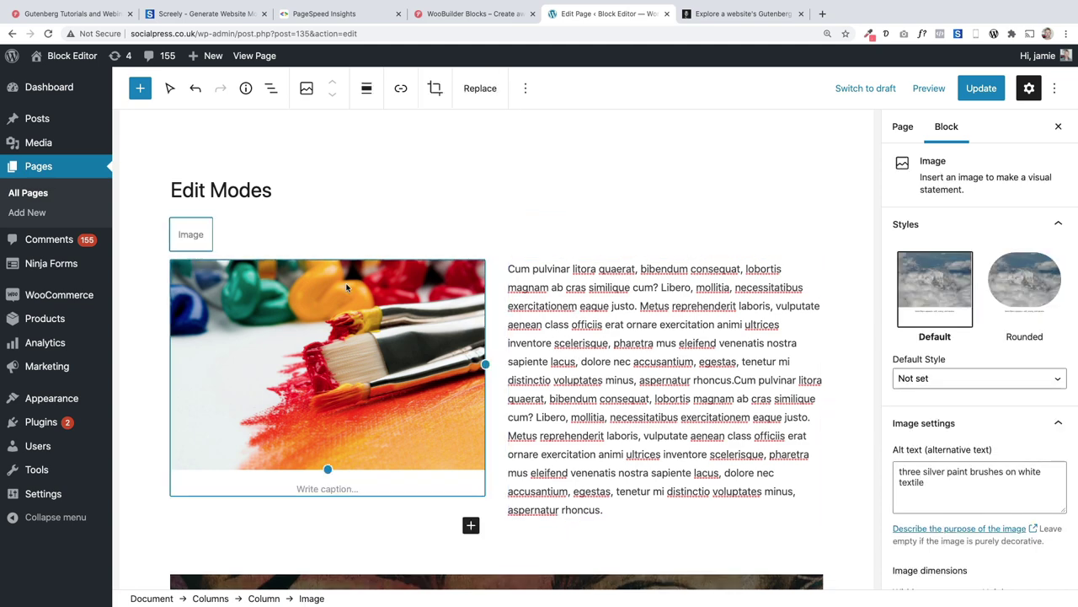
pyautogui.scroll(-5, 360, 379)
pyautogui.click(360, 406)
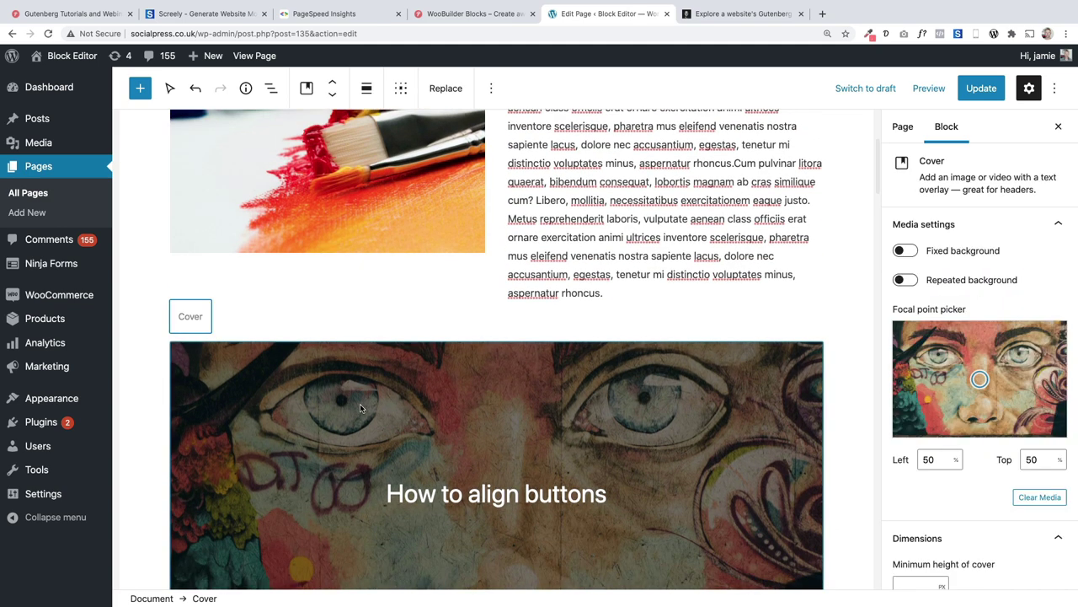
pyautogui.click(408, 497)
pyautogui.scroll(1, 485, 408)
pyautogui.scroll(3, 270, 445)
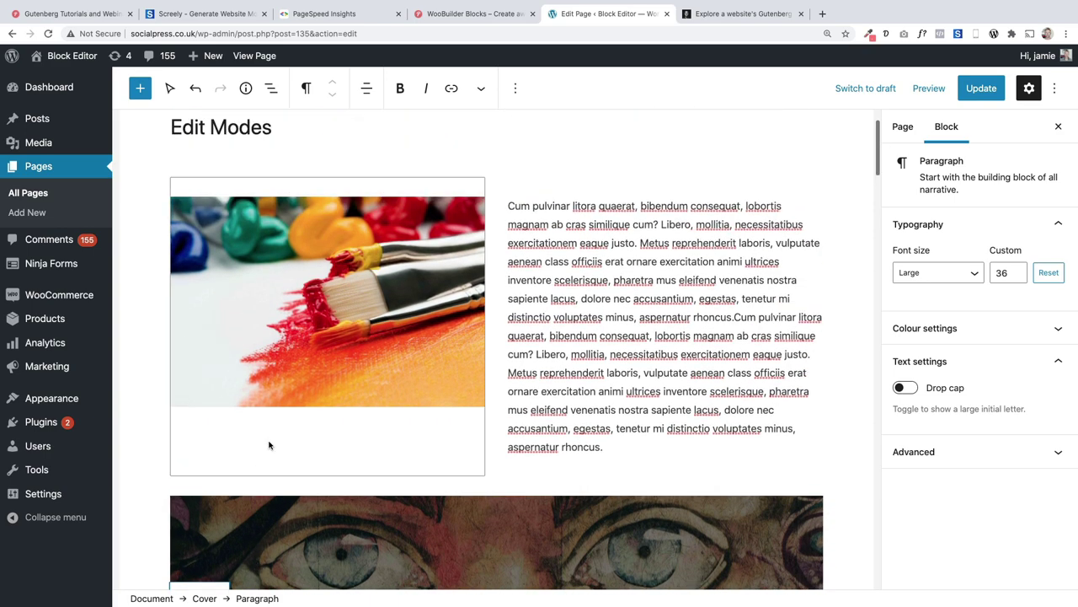
pyautogui.click(287, 353)
pyautogui.click(553, 281)
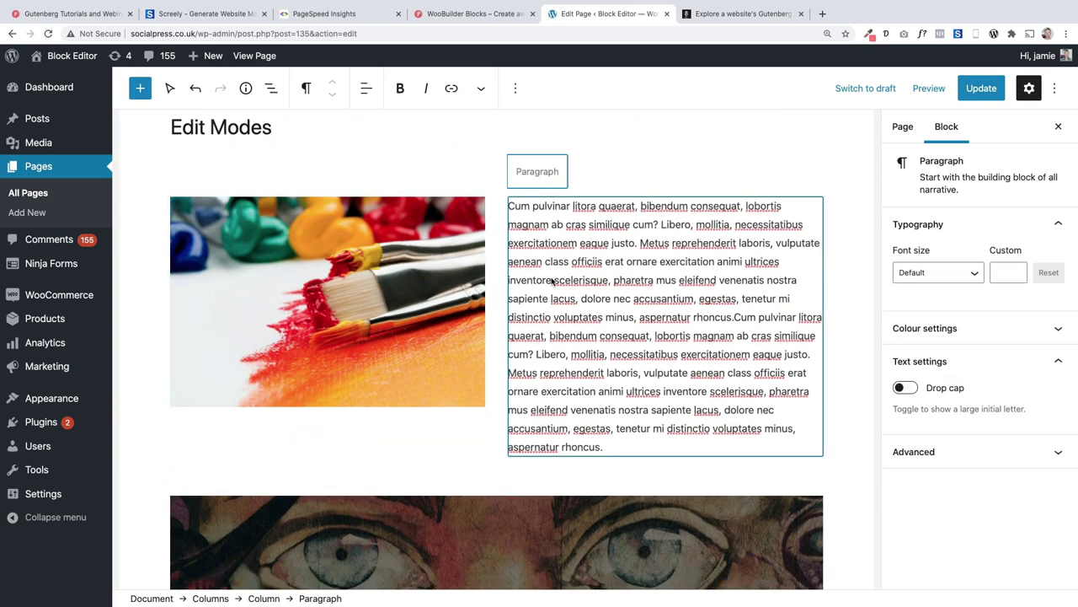
pyautogui.scroll(2, 553, 281)
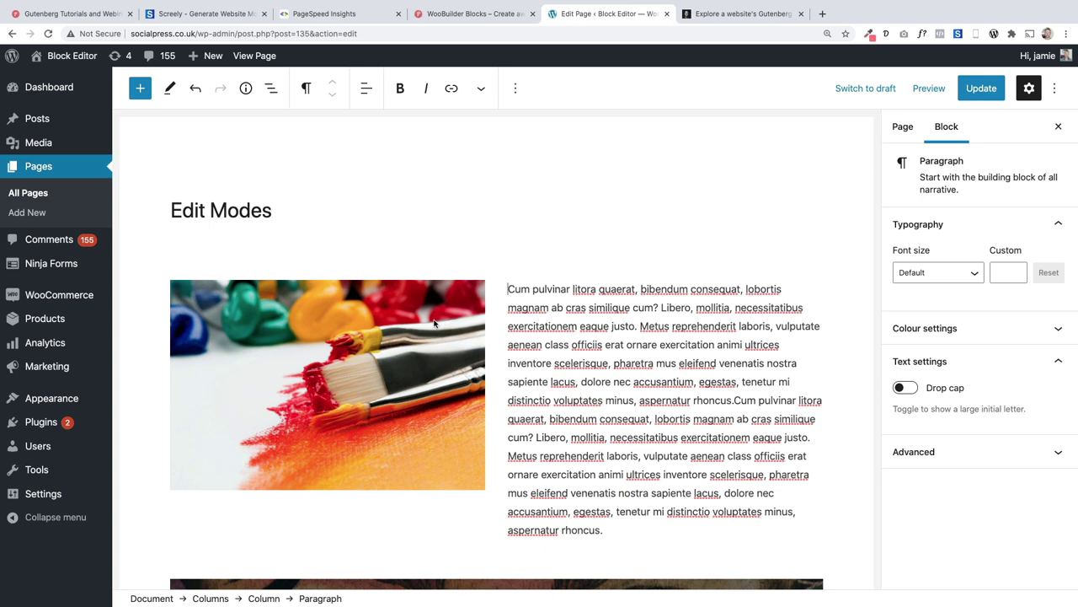
pyautogui.click(433, 323)
# - Toggle between Select and Edit mode with Escape and Enter on the image and paragraph
pyautogui.press('Escape')
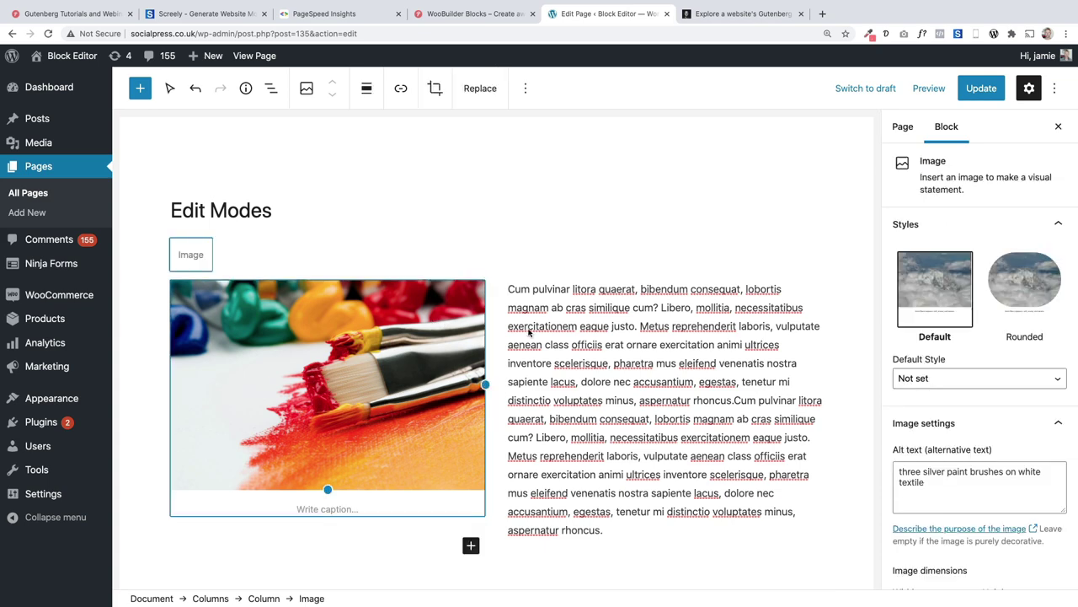
pyautogui.click(585, 338)
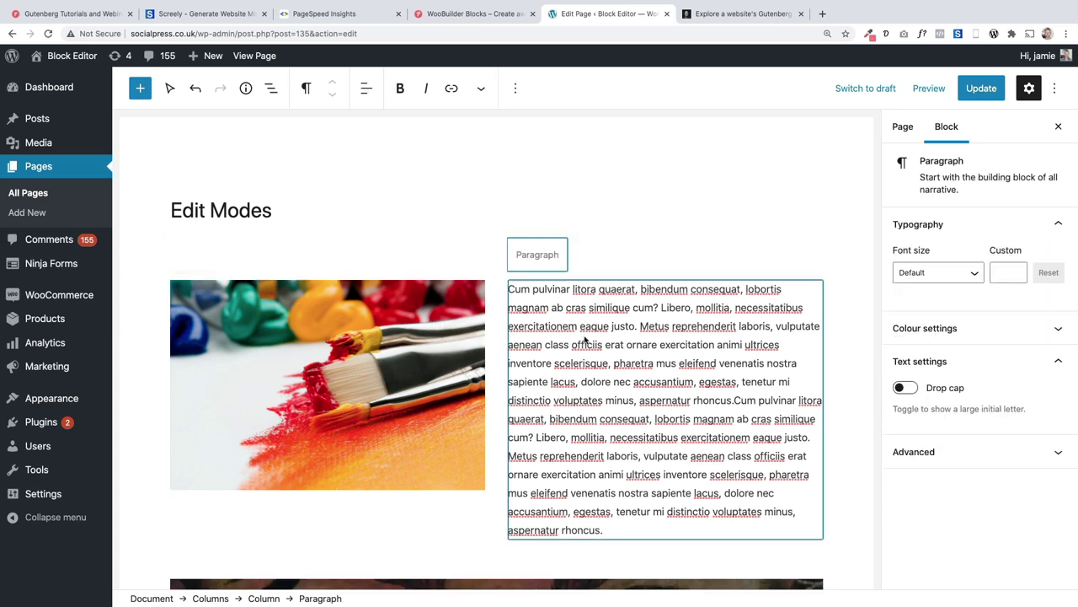
pyautogui.scroll(-3, 517, 408)
pyautogui.scroll(3, 151, 412)
pyautogui.press('Return')
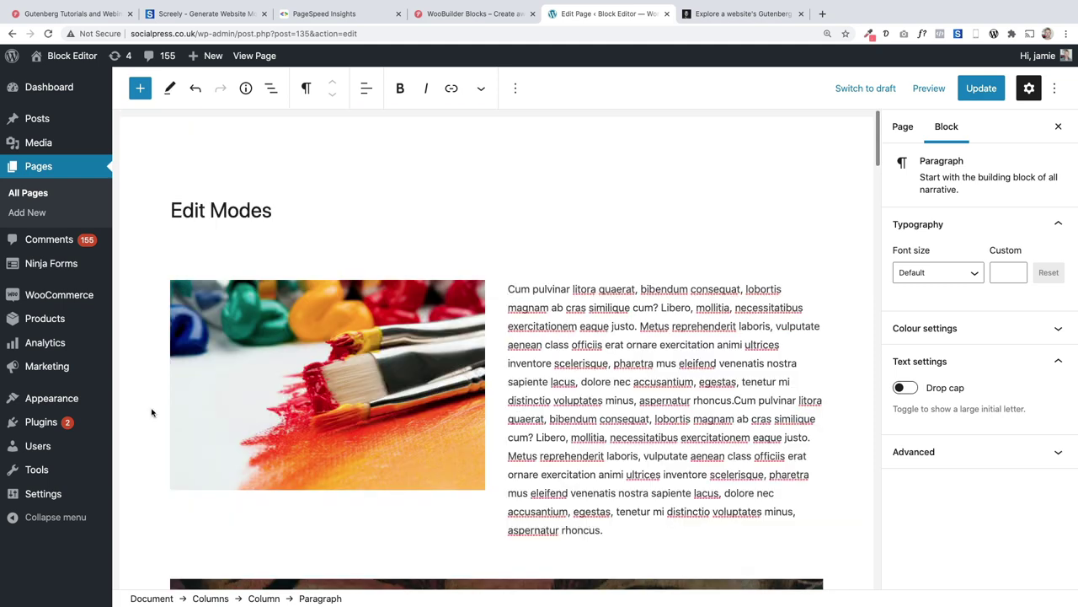
pyautogui.click(268, 370)
pyautogui.press('Escape')
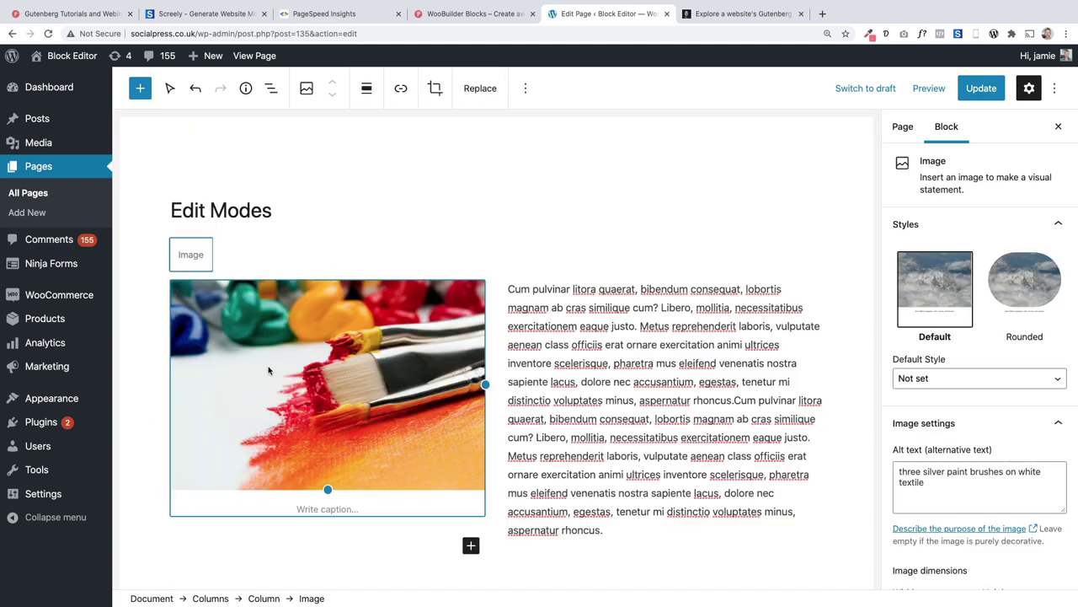
pyautogui.click(589, 354)
pyautogui.click(434, 409)
# - Move between image, paragraph and Quote blocks with the arrow keys, then press Enter to resume editing
pyautogui.scroll(-3, 444, 393)
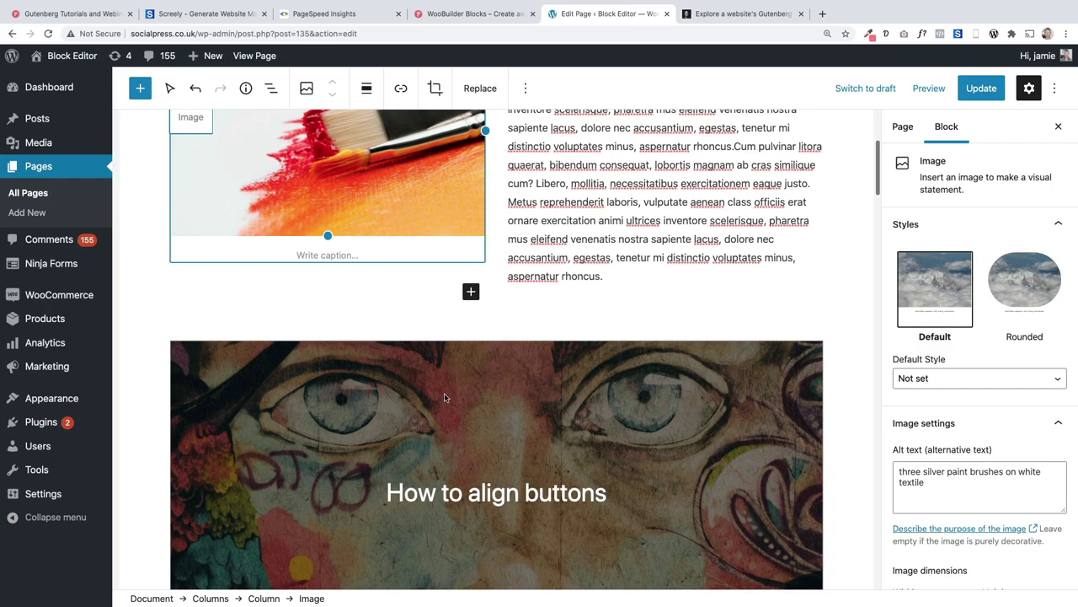
pyautogui.press('Down')
pyautogui.scroll(-3, 443, 405)
pyautogui.press('Down')
pyautogui.scroll(-3, 439, 375)
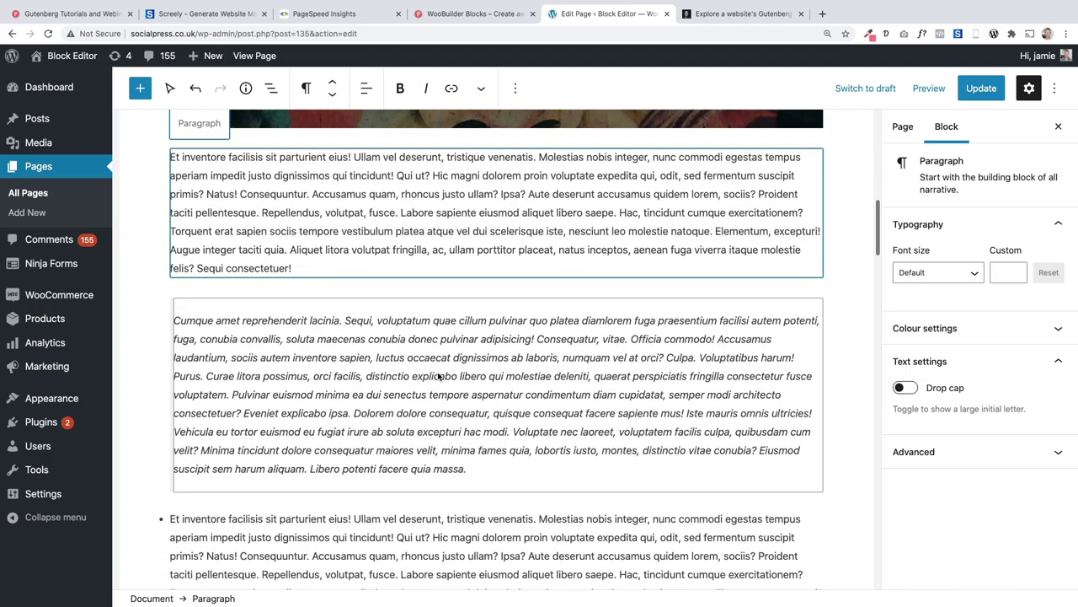
pyautogui.press('Down')
pyautogui.scroll(10, 438, 396)
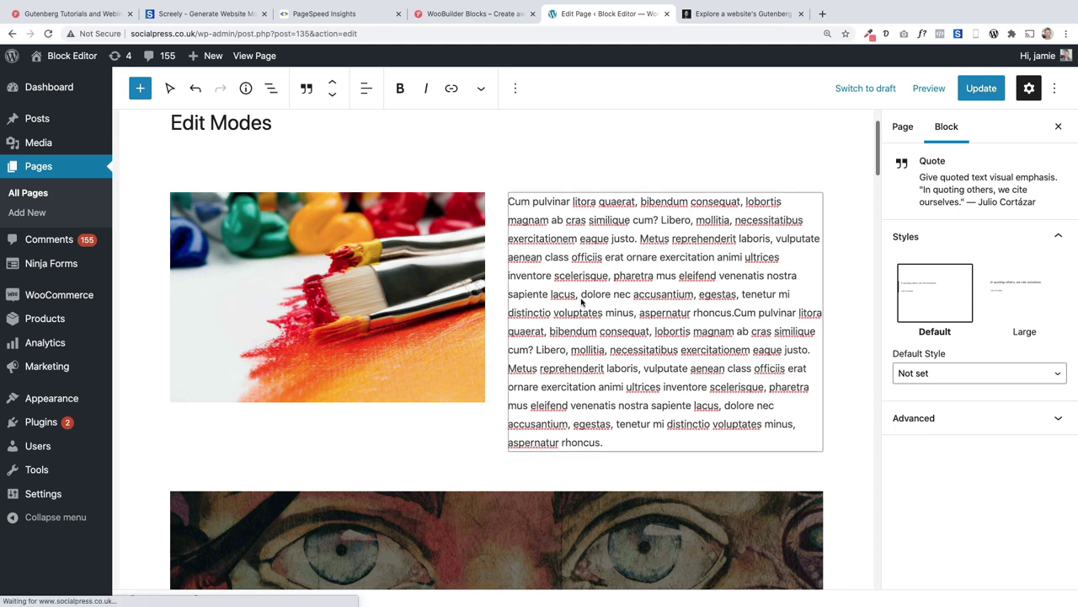
pyautogui.press('Up')
pyautogui.press('Down')
pyautogui.press('Up')
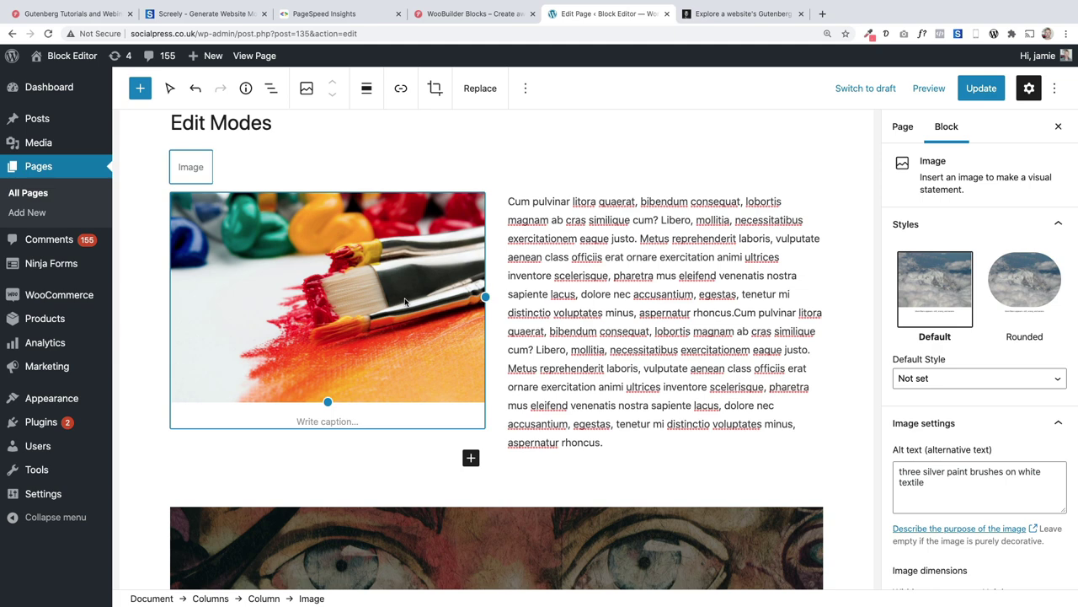
pyautogui.press('Down')
pyautogui.press('Return')
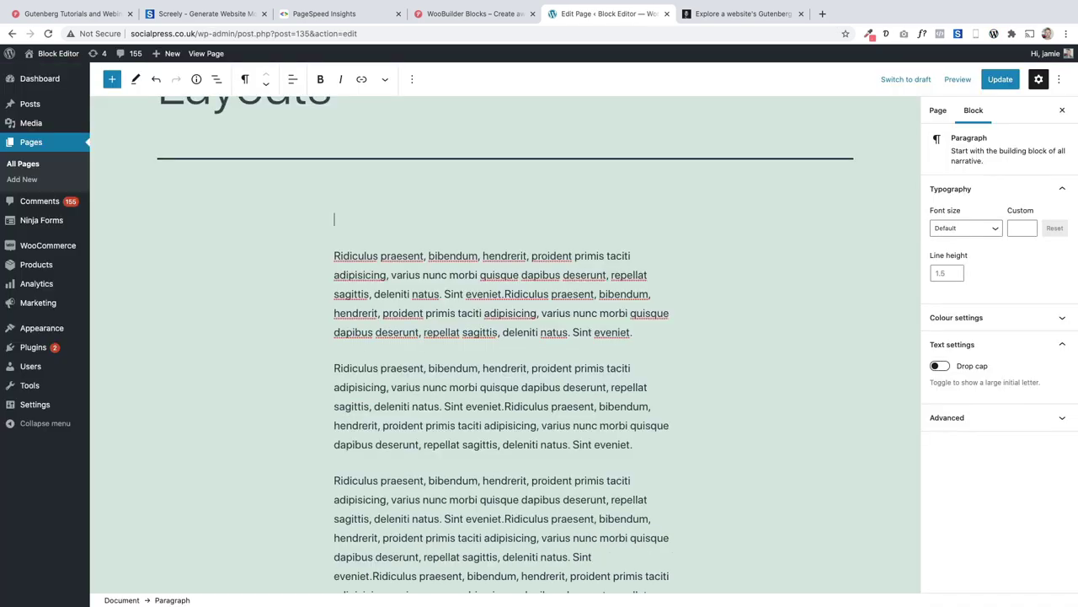
# - Insert a Media & Text block using the paint pots photo from the Media Library
pyautogui.click(112, 79)
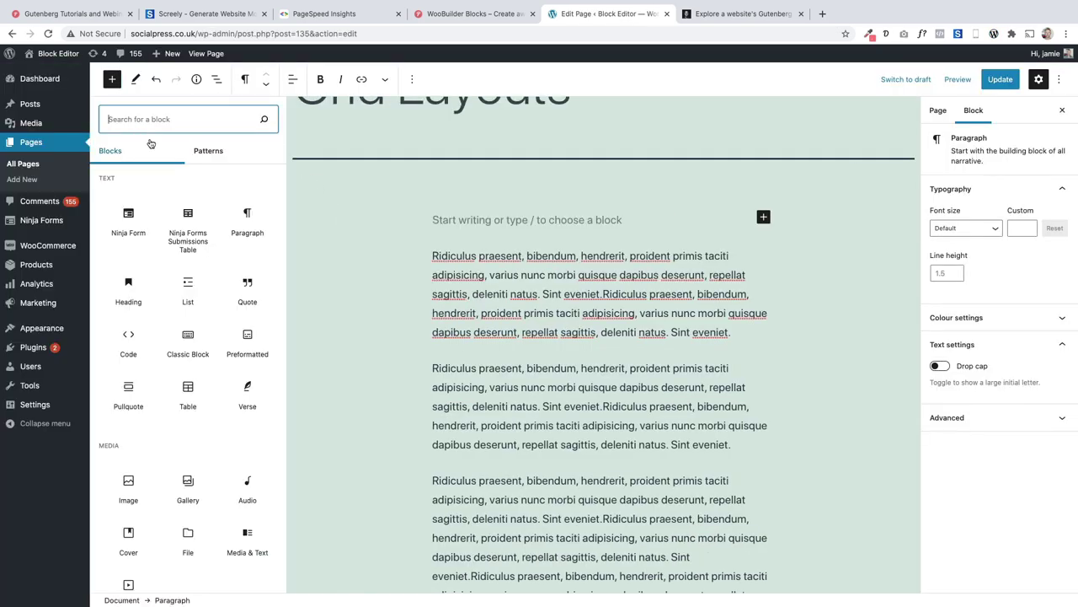
pyautogui.write('med')
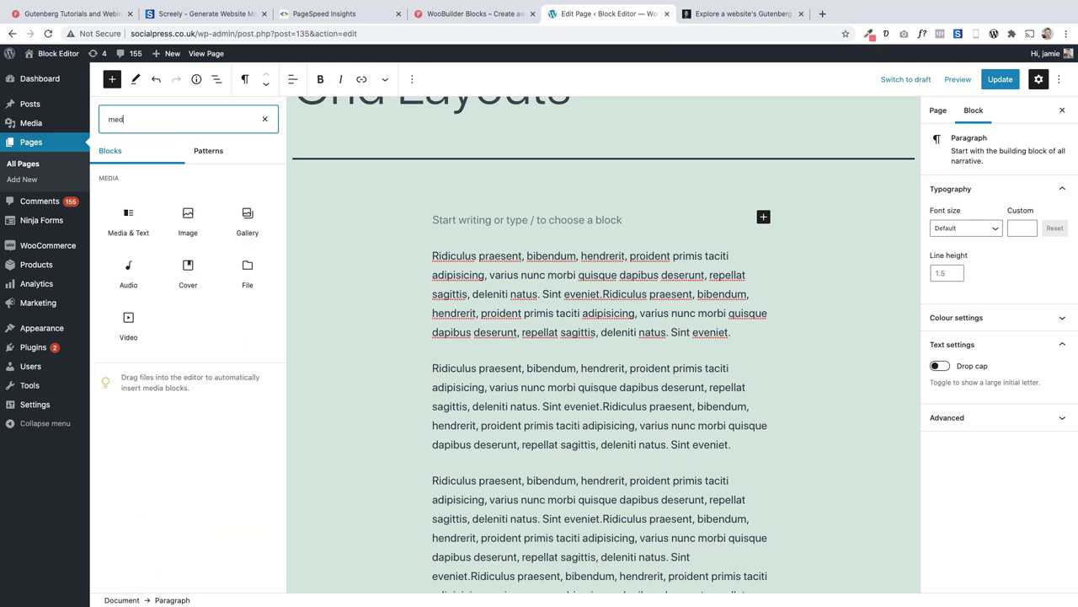
pyautogui.click(131, 210)
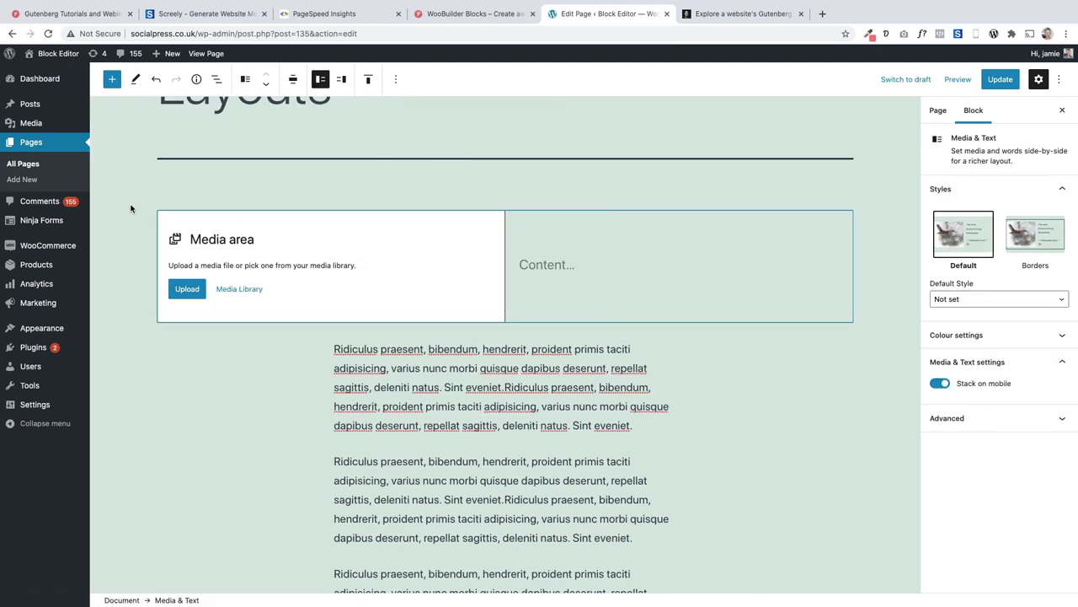
pyautogui.click(228, 289)
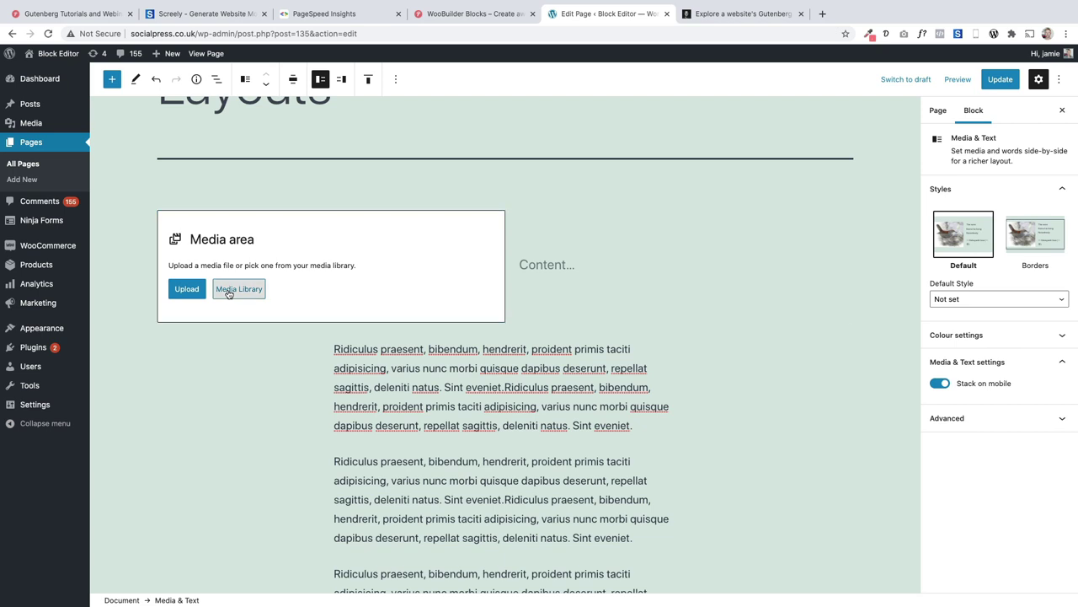
pyautogui.click(232, 218)
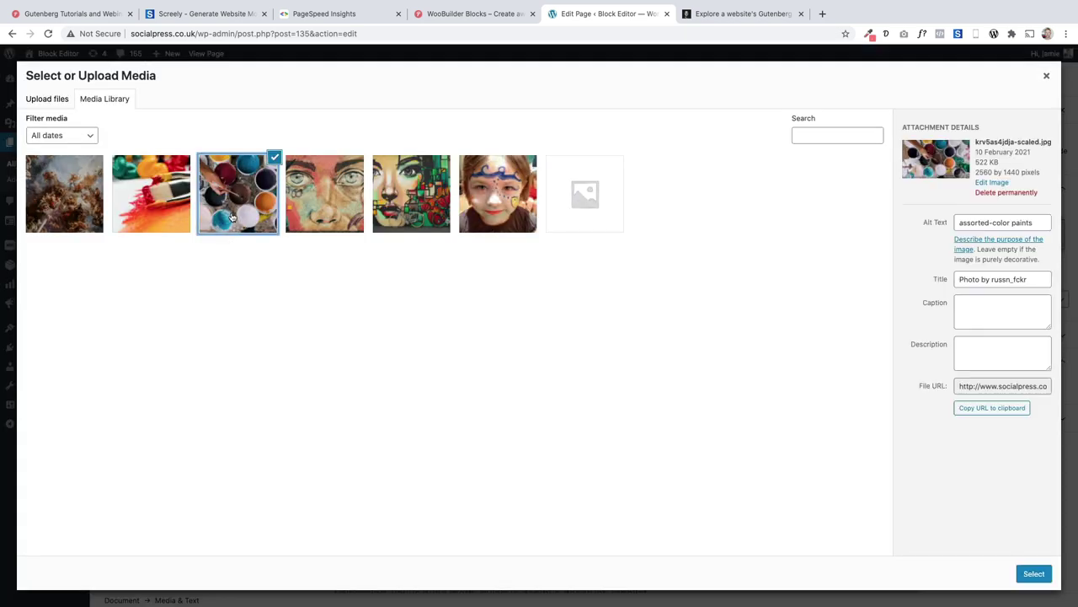
pyautogui.click(1032, 573)
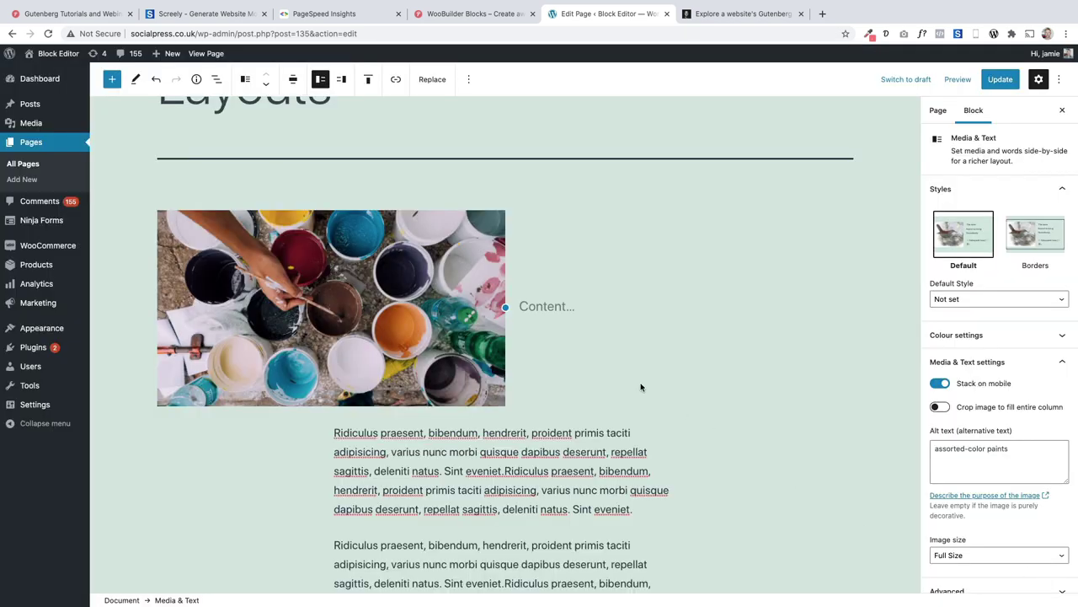
# - Fill the block's text side with generated placeholder text
pyautogui.click(561, 307)
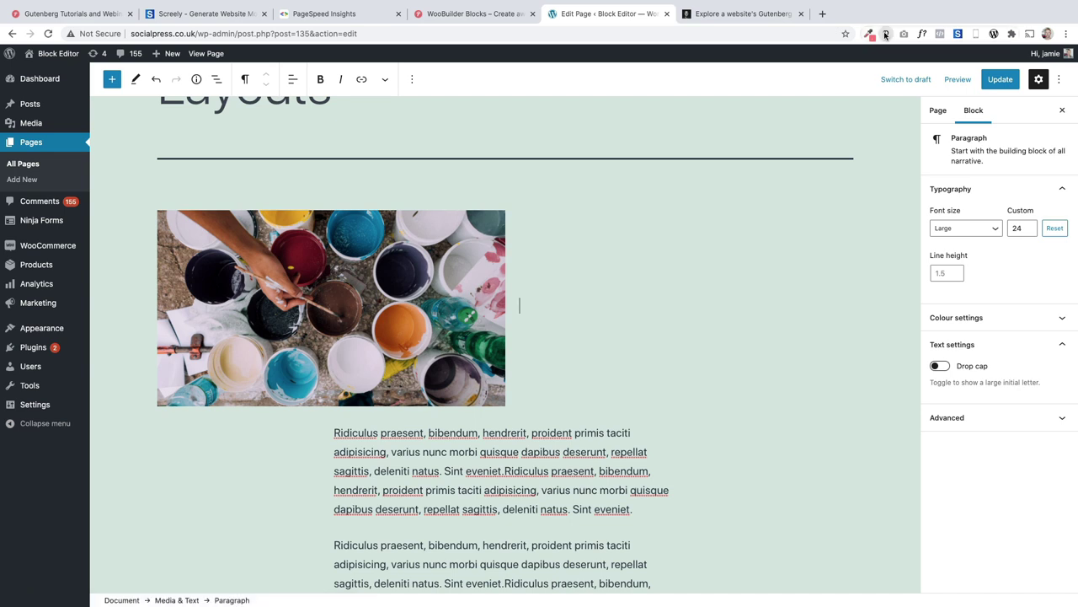
pyautogui.click(885, 34)
pyautogui.click(767, 72)
pyautogui.click(563, 301)
pyautogui.press('super+v')
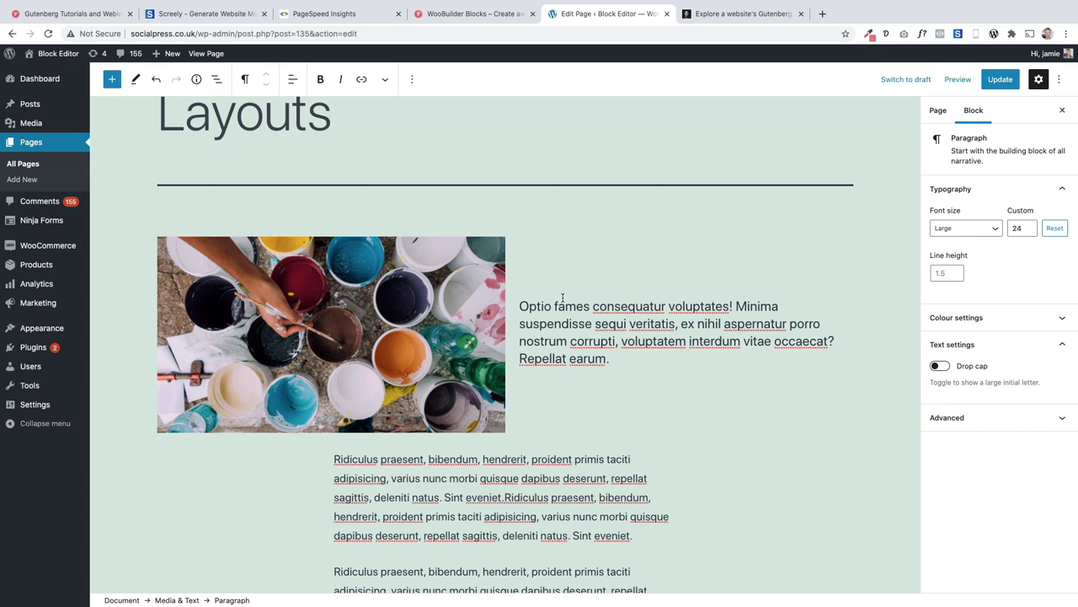
pyautogui.scroll(-1, 413, 259)
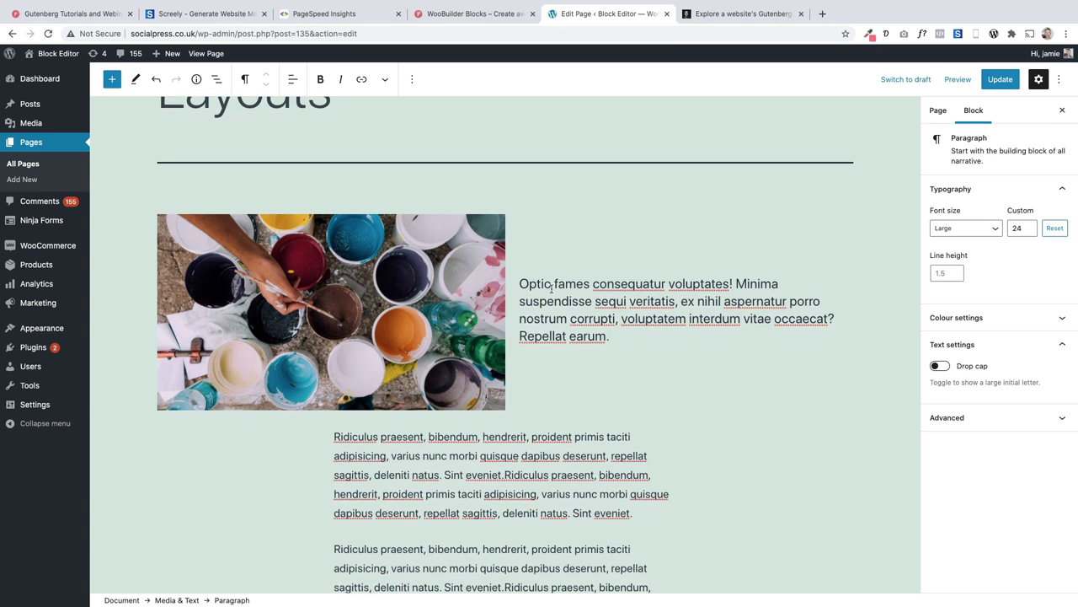
# - Select the Media & Text block from List View and give it a grey background
pyautogui.click(216, 79)
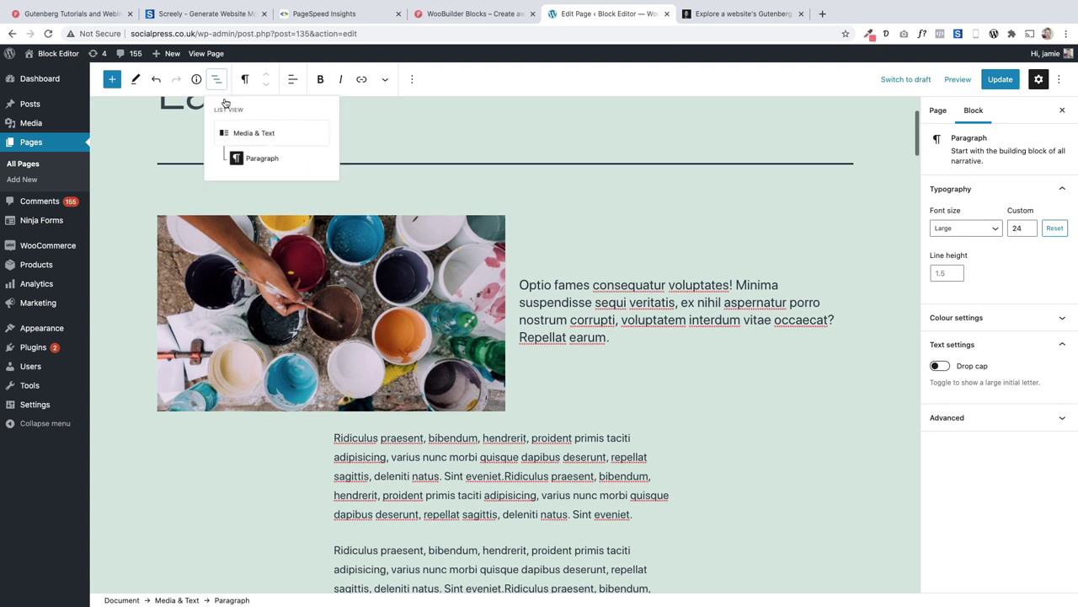
pyautogui.click(269, 142)
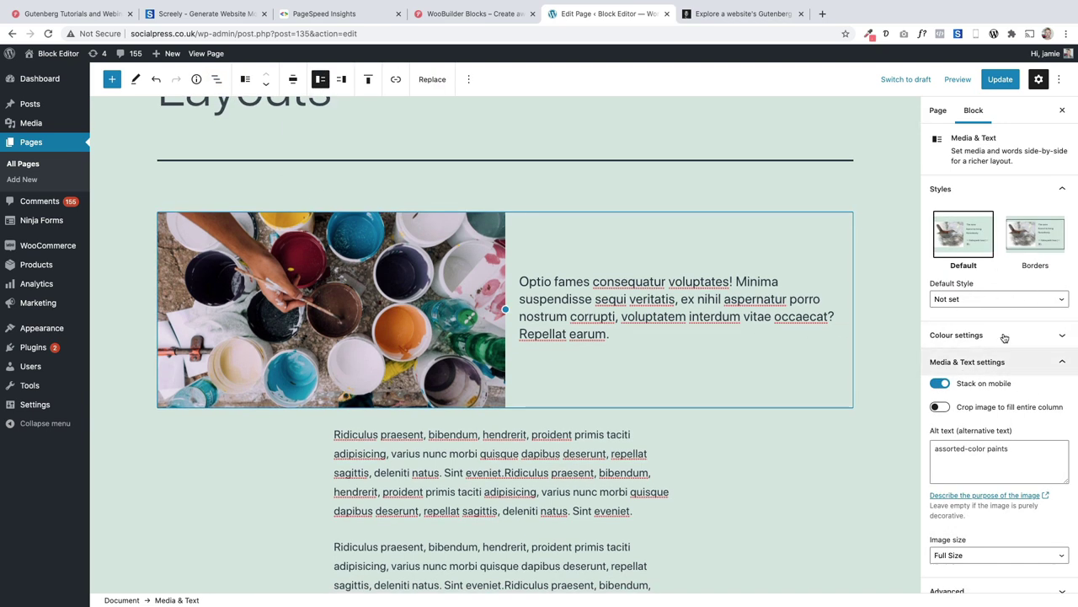
pyautogui.scroll(-2, 990, 396)
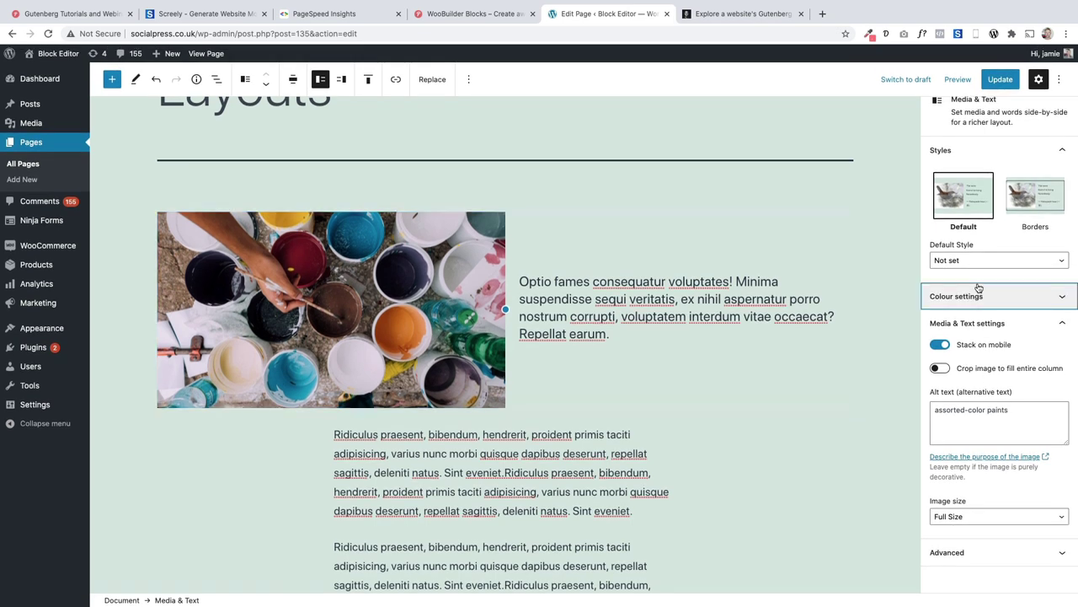
pyautogui.click(994, 293)
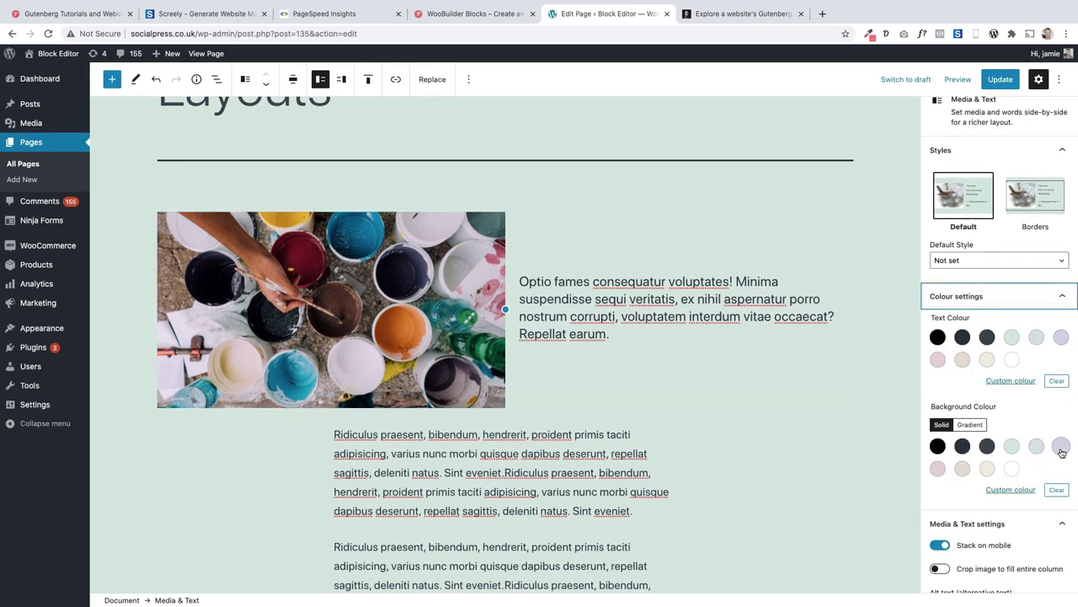
pyautogui.click(987, 447)
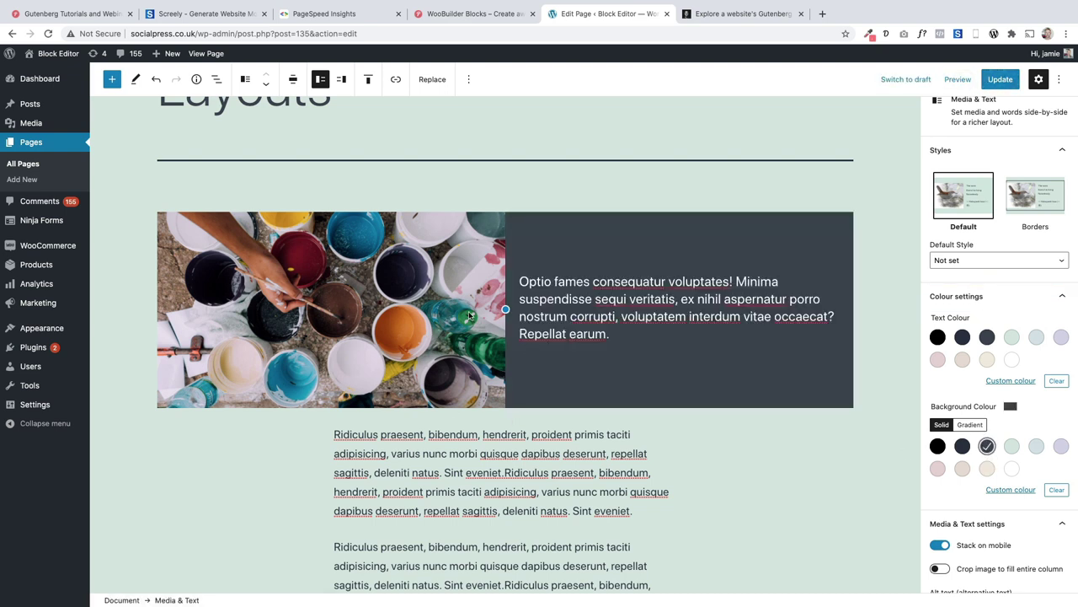
# - Add a 'What we do' heading above the paragraph
pyautogui.click(678, 267)
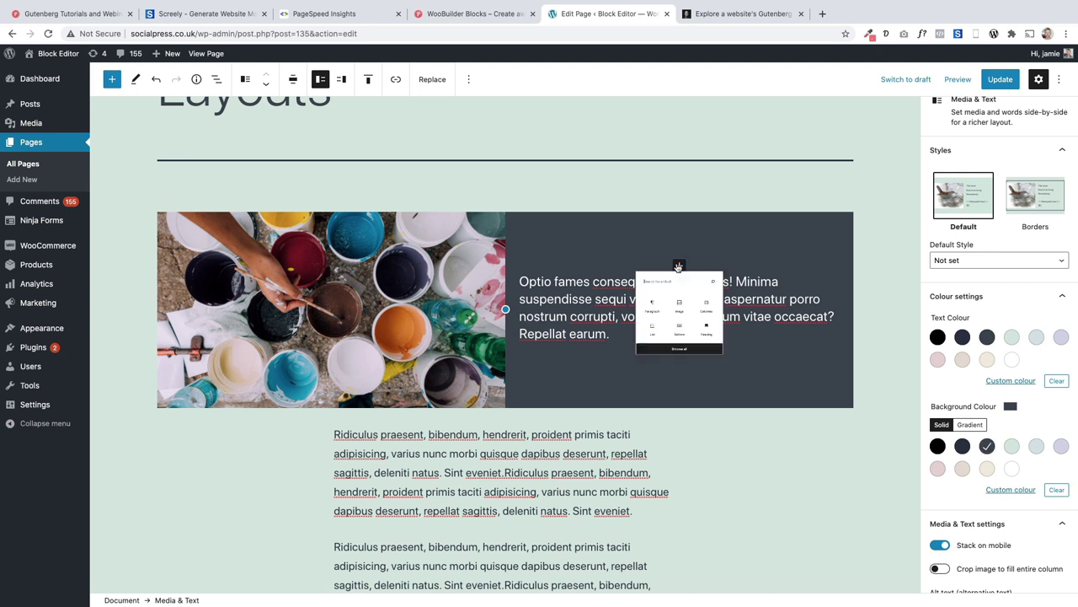
pyautogui.write('head')
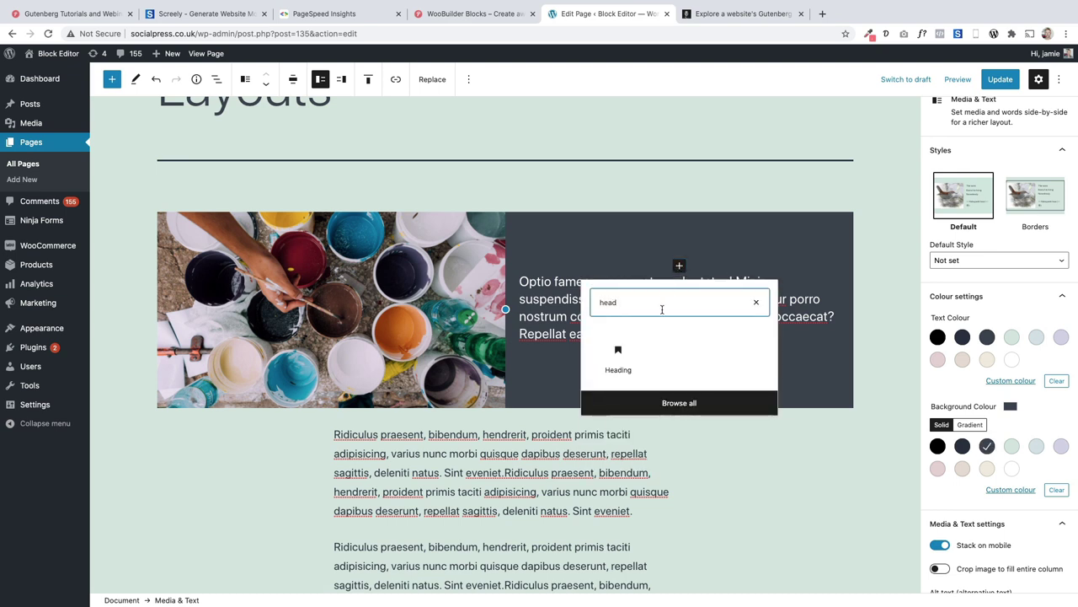
pyautogui.click(619, 356)
pyautogui.write('W')
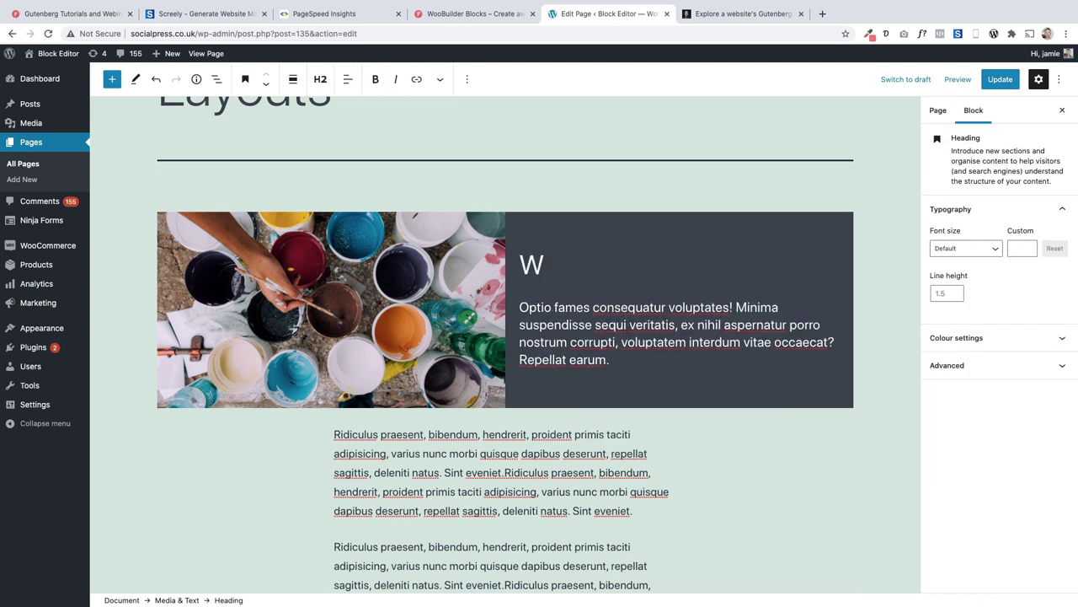
pyautogui.write('hat we do')
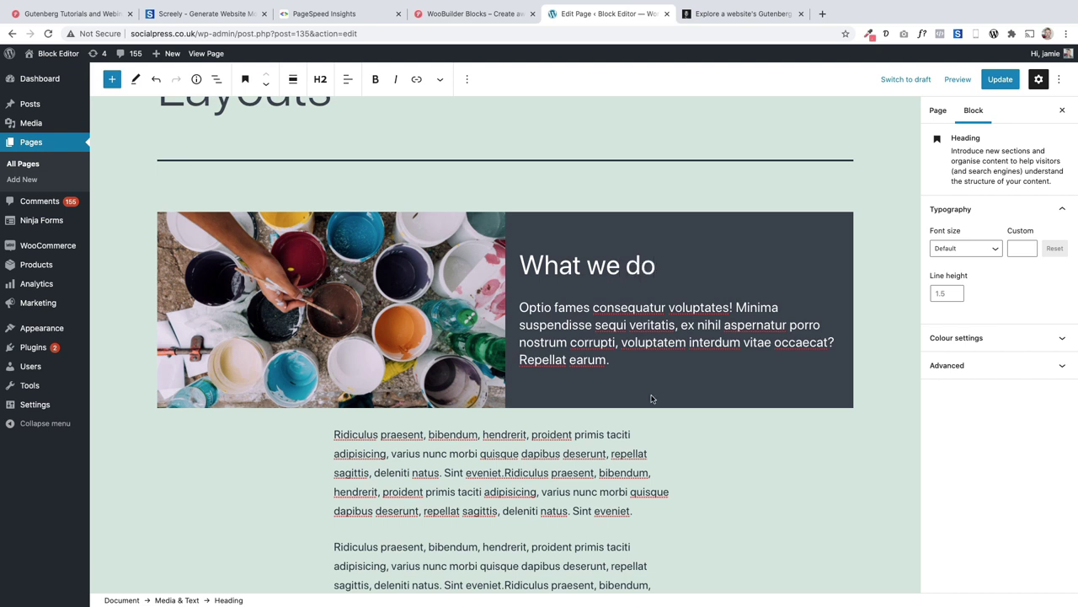
# - Add a 'Learn more' button with a white background below the paragraph
pyautogui.click(681, 362)
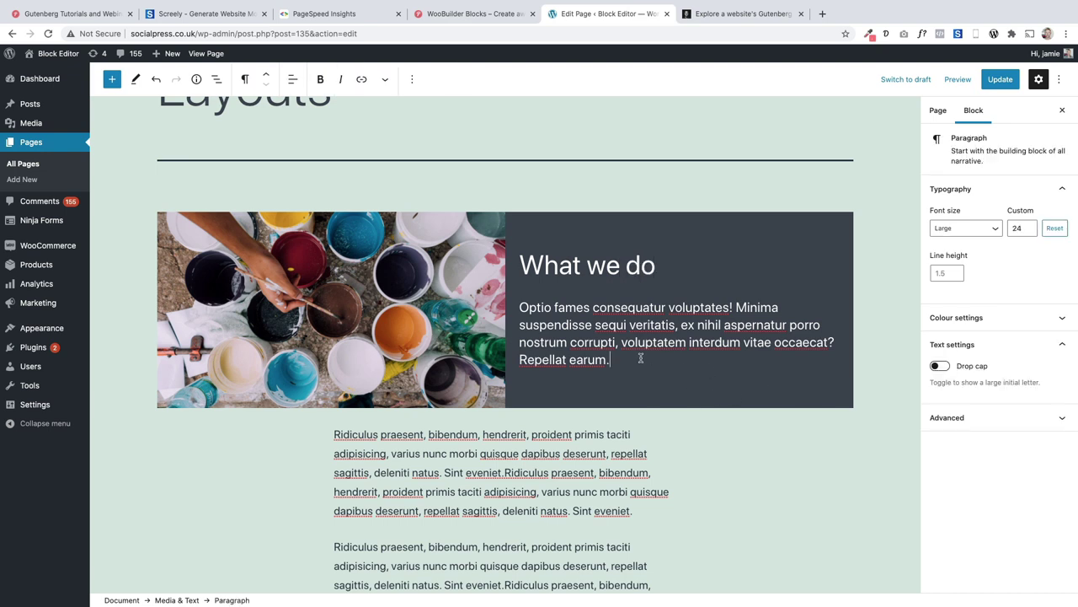
pyautogui.press('Return')
pyautogui.write('/buttons')
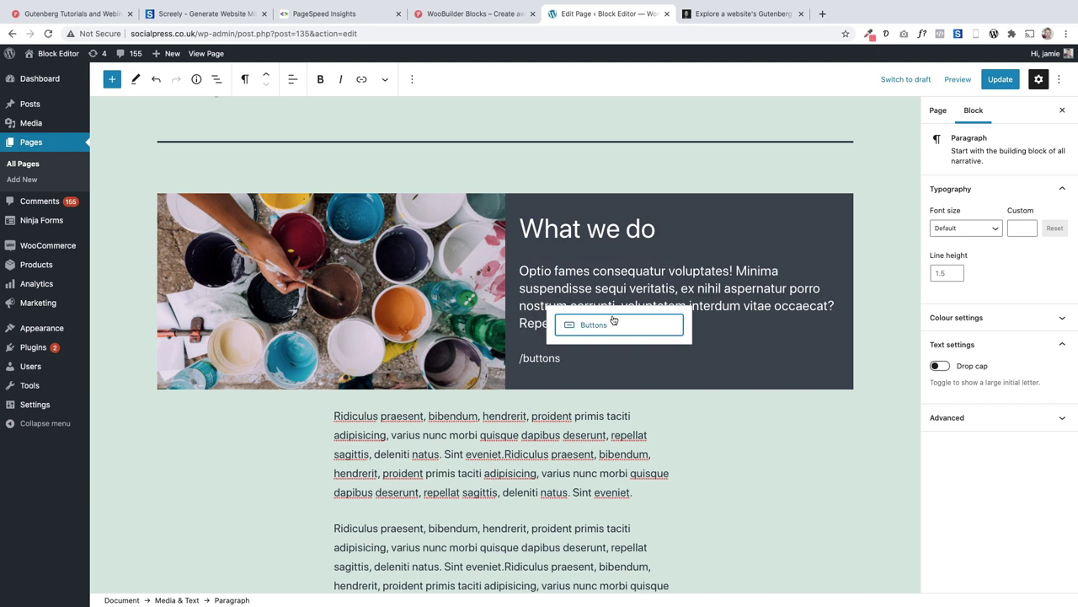
pyautogui.click(614, 324)
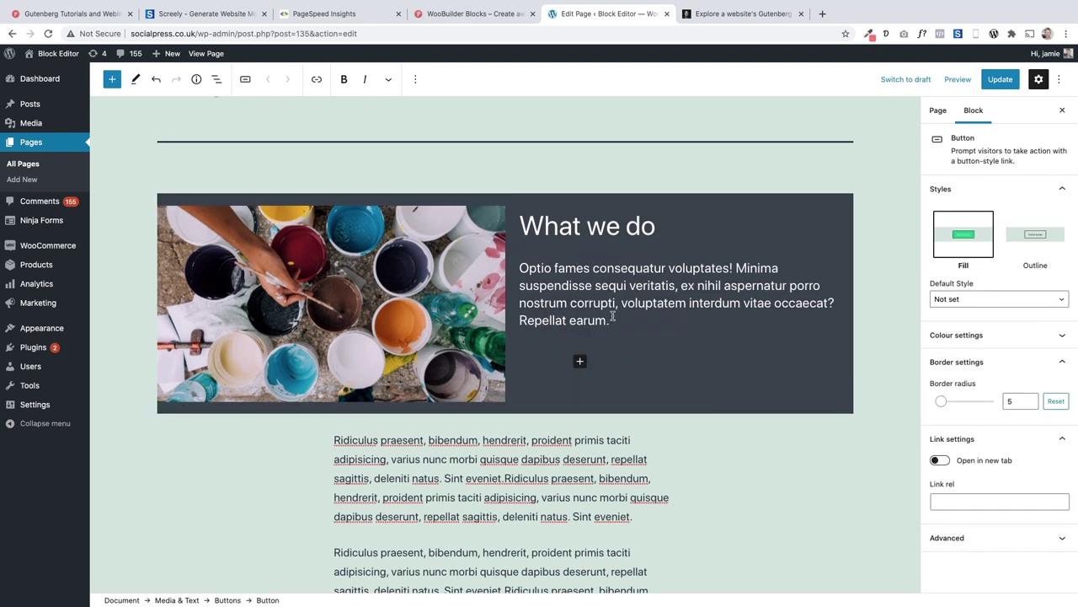
pyautogui.write('Learn more')
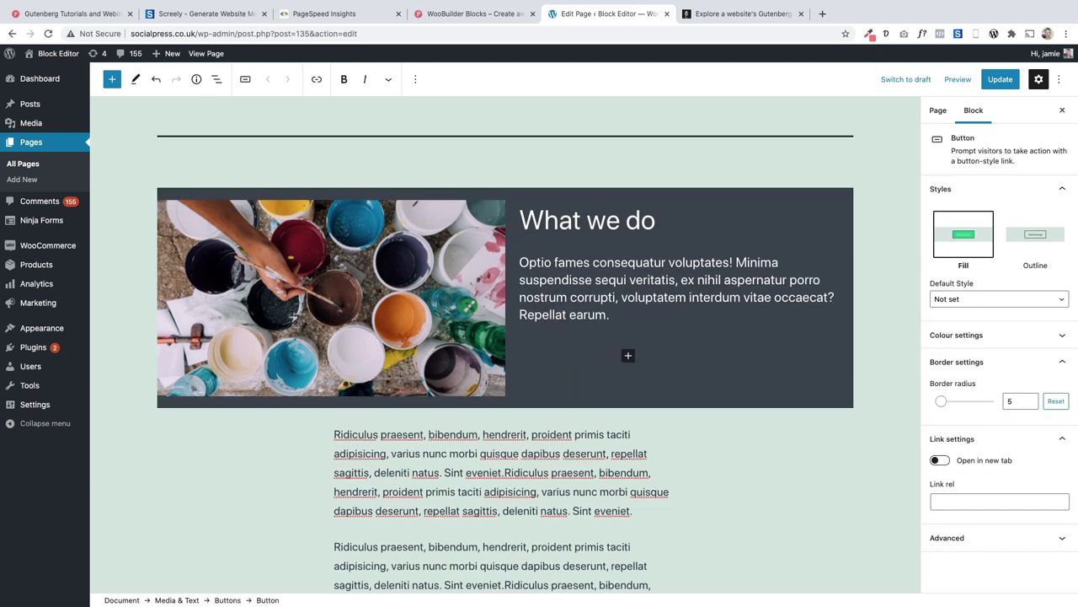
pyautogui.click(993, 334)
pyautogui.click(1011, 507)
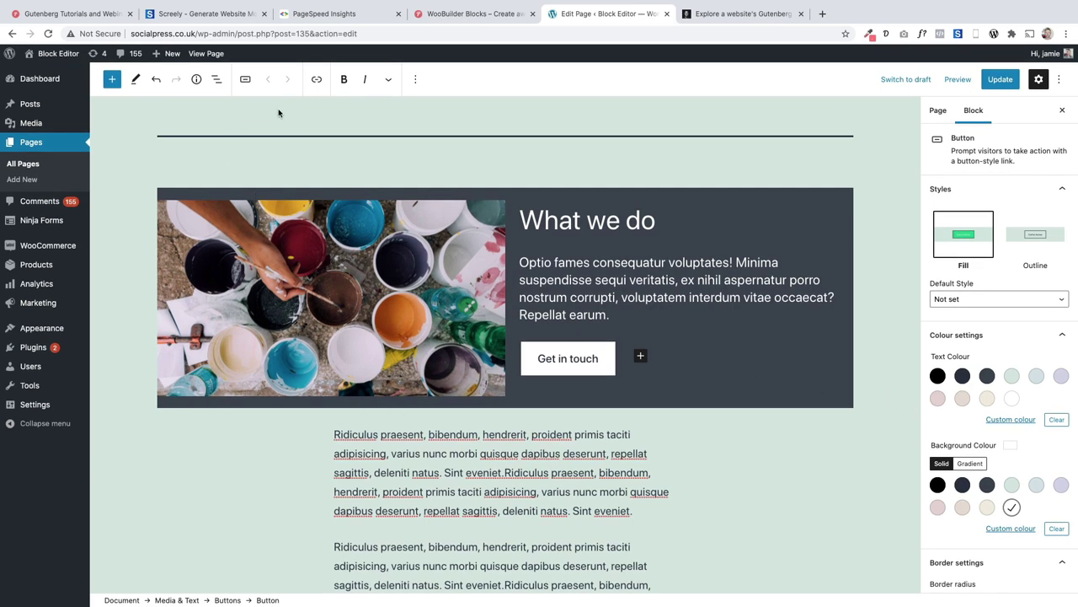
pyautogui.click(224, 80)
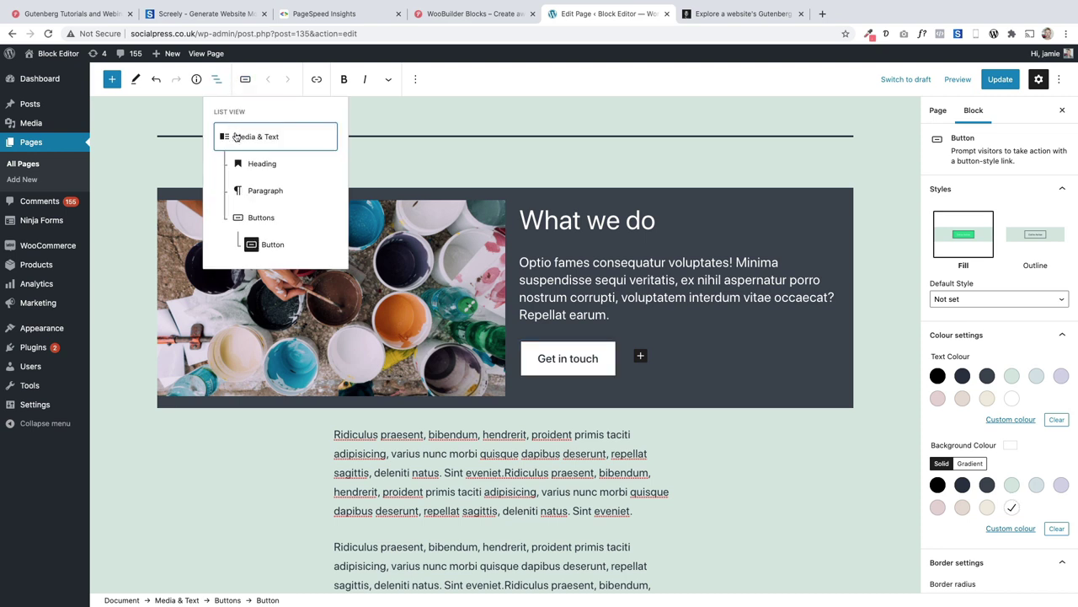
# - Crop the image to fill its entire column and widen the image column
pyautogui.click(262, 137)
pyautogui.moveTo(1065, 409); pyautogui.dragTo(955, 408)
pyautogui.click(939, 408)
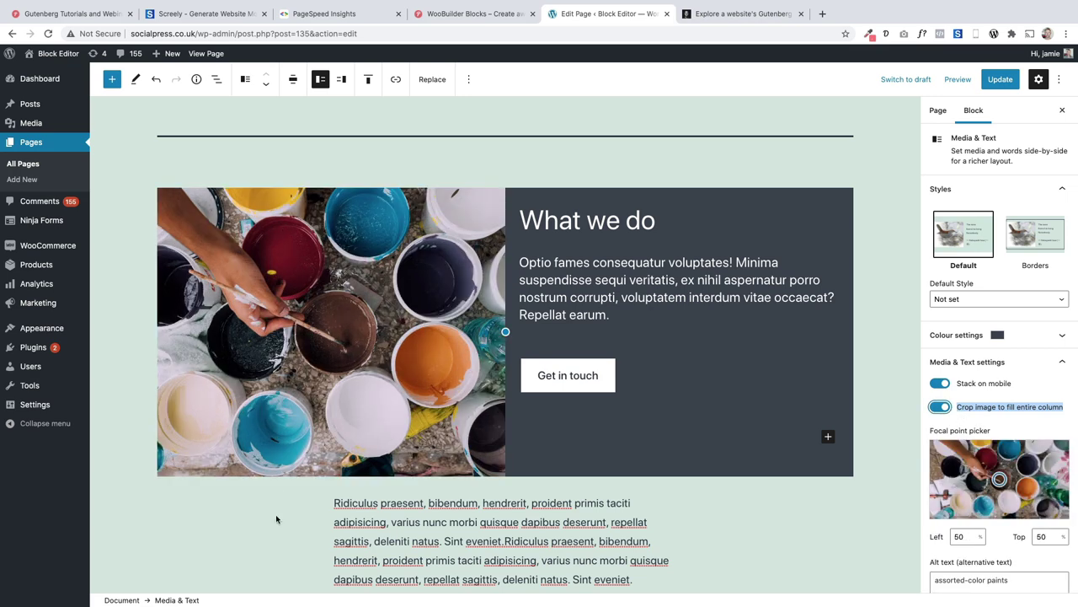
pyautogui.moveTo(506, 331); pyautogui.dragTo(590, 314)
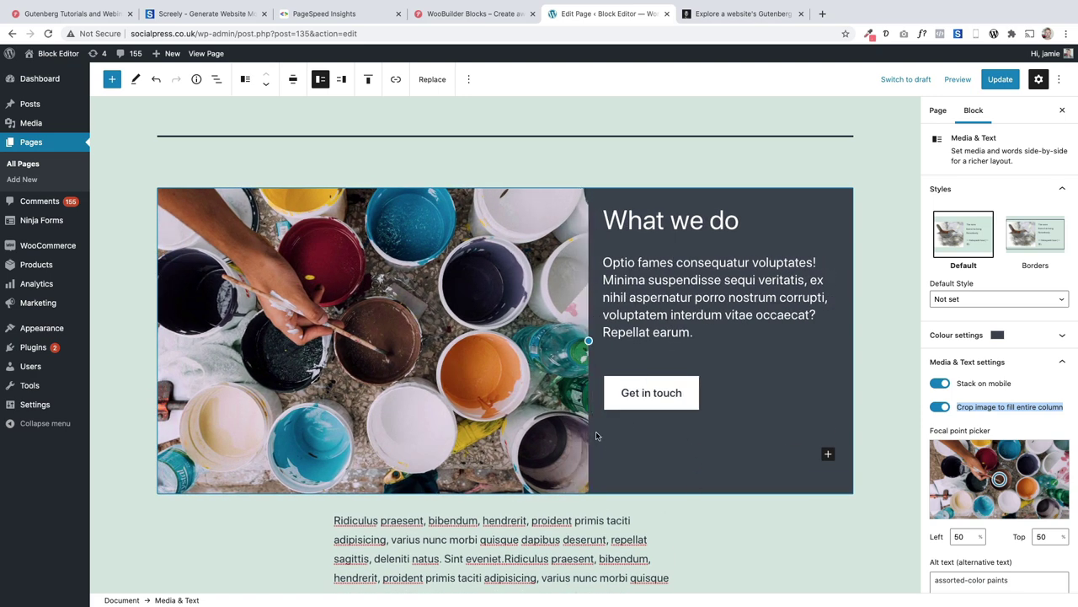
# - Duplicate the What we do Media & Text section
pyautogui.click(468, 80)
pyautogui.click(469, 81)
pyautogui.click(468, 81)
pyautogui.click(473, 158)
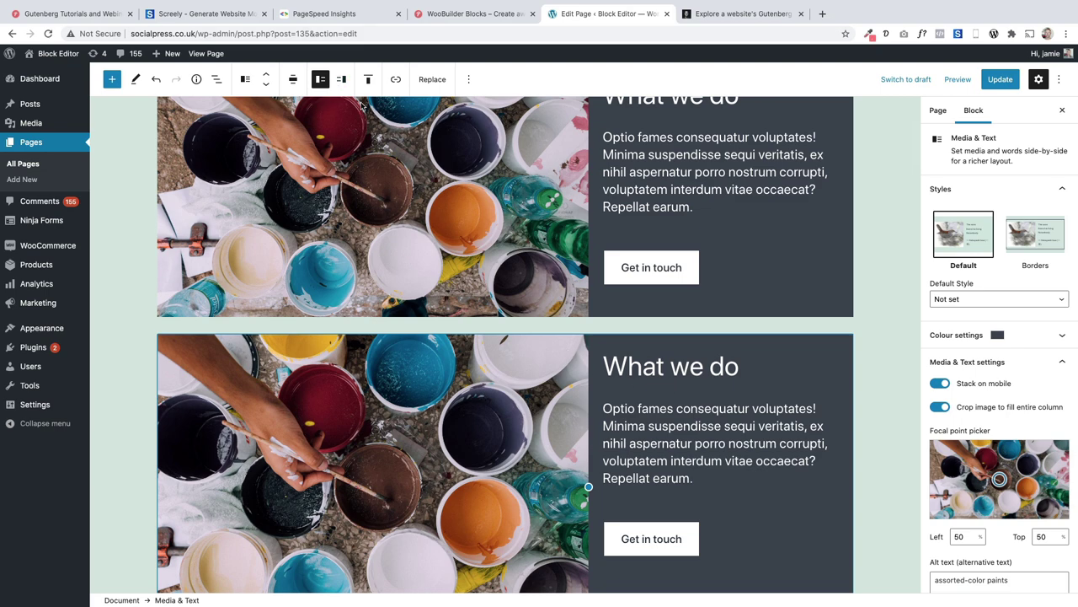
# - Show the copy's media on the right and replace it with the paint brushes photo
pyautogui.scroll(1, 376, 268)
pyautogui.scroll(-2, 337, 169)
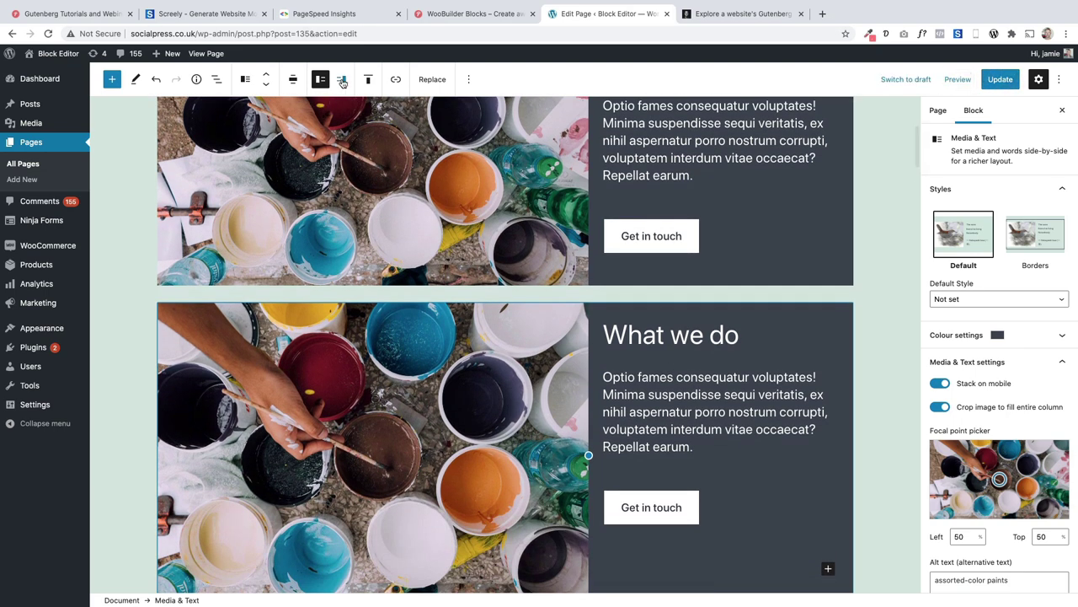
pyautogui.click(341, 79)
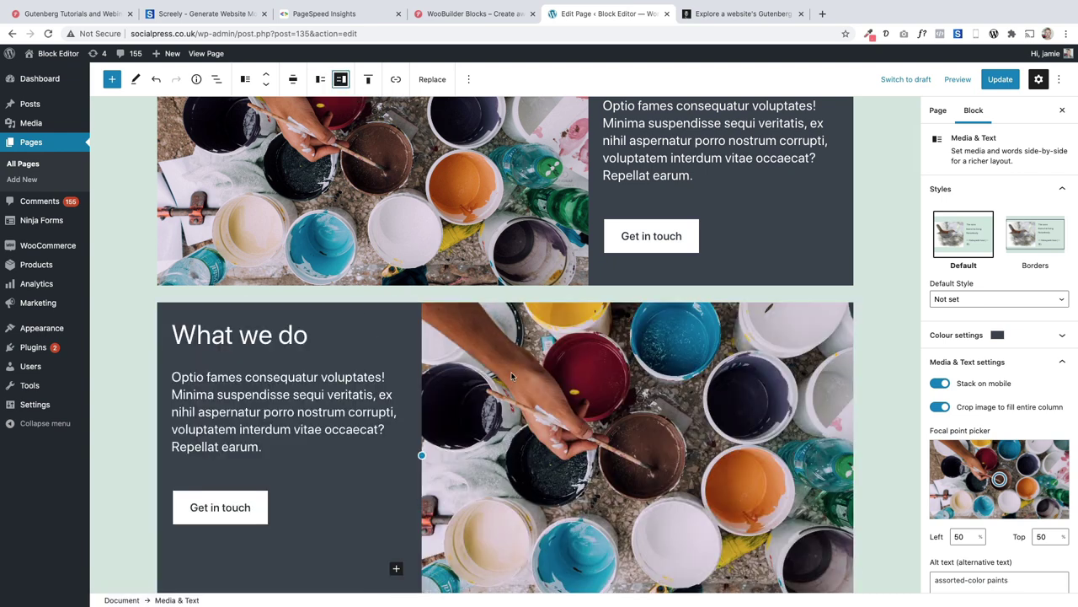
pyautogui.click(434, 80)
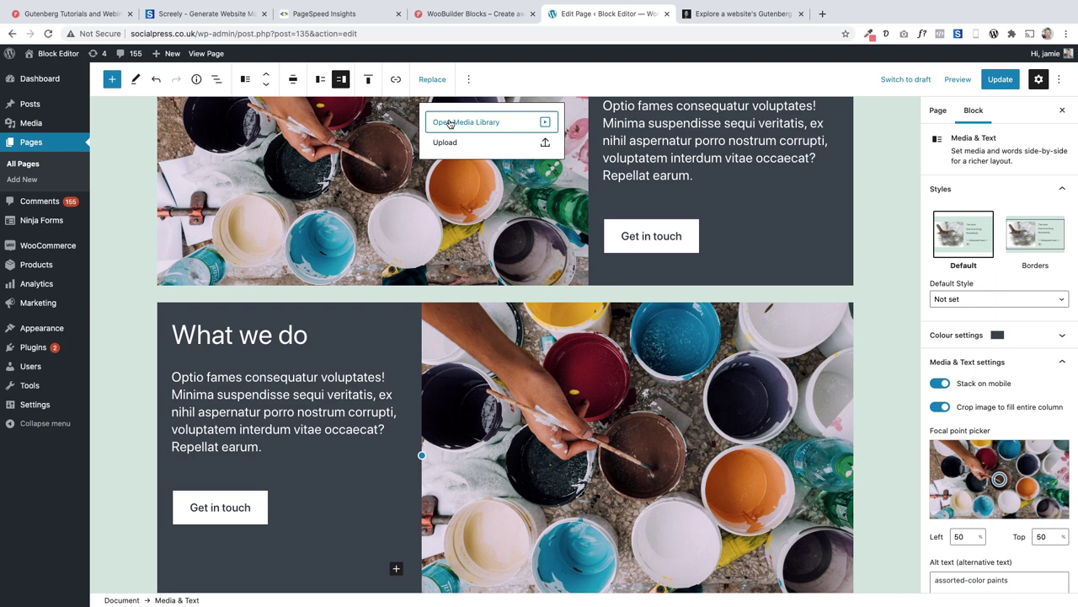
pyautogui.click(450, 124)
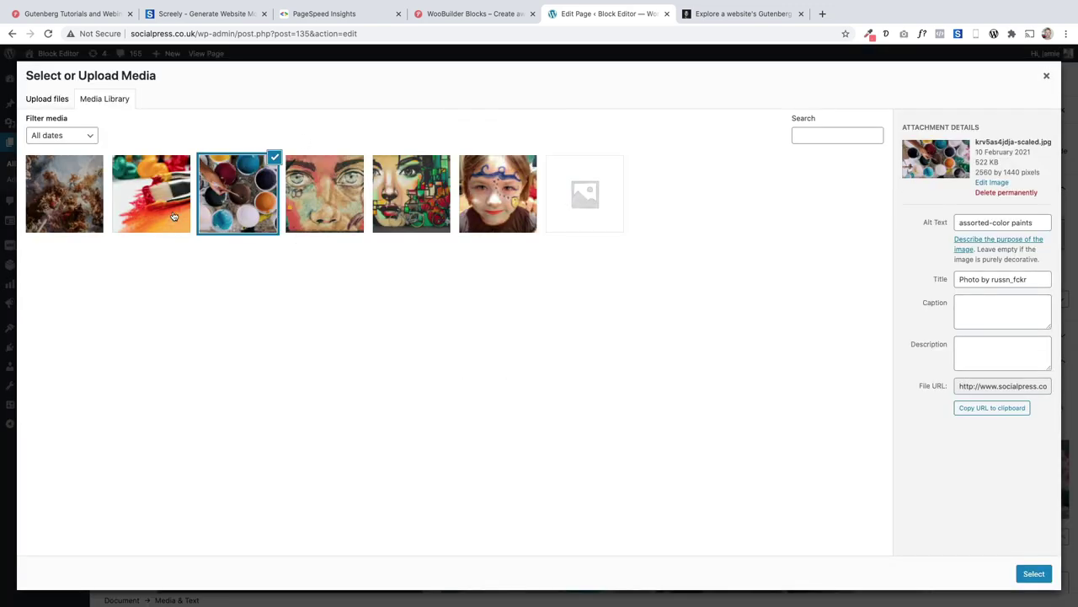
pyautogui.click(173, 215)
pyautogui.click(1034, 572)
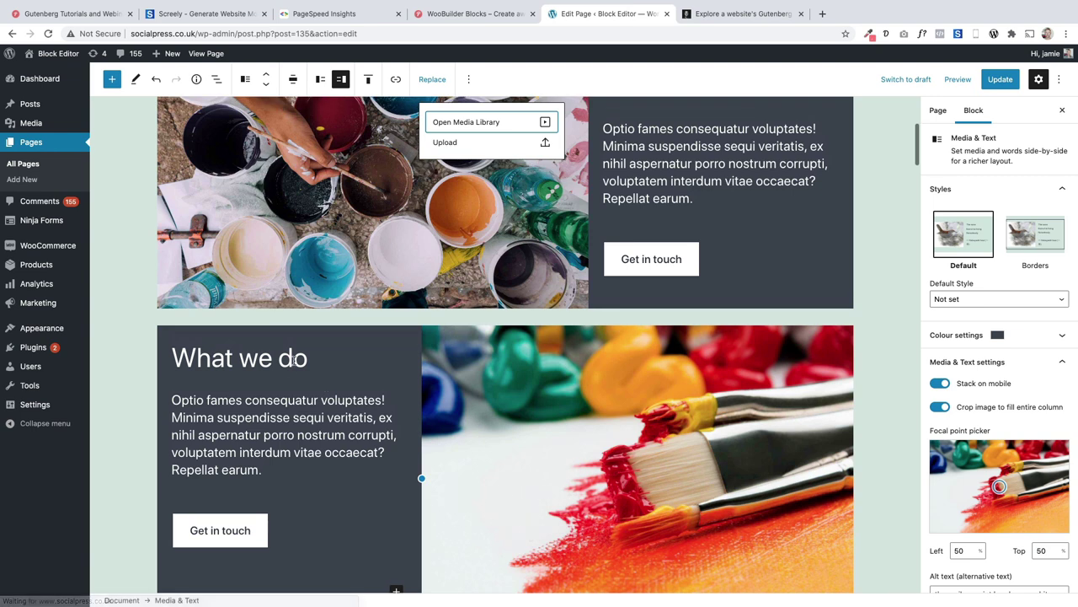
# - Retitle the copy's heading 'About us' and widen its text column
pyautogui.tripleClick(294, 358)
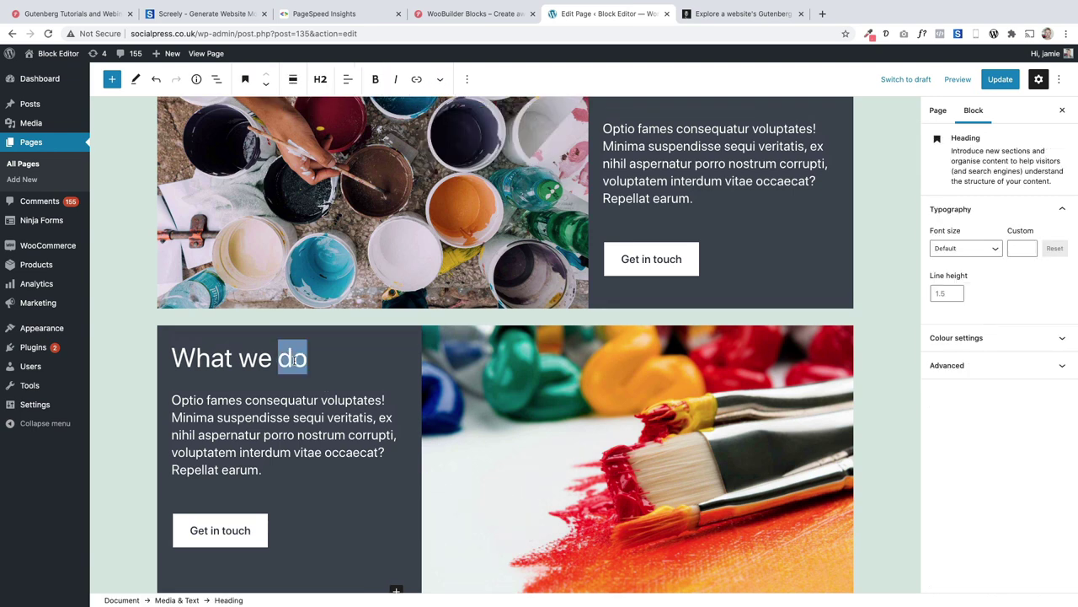
pyautogui.write('About us')
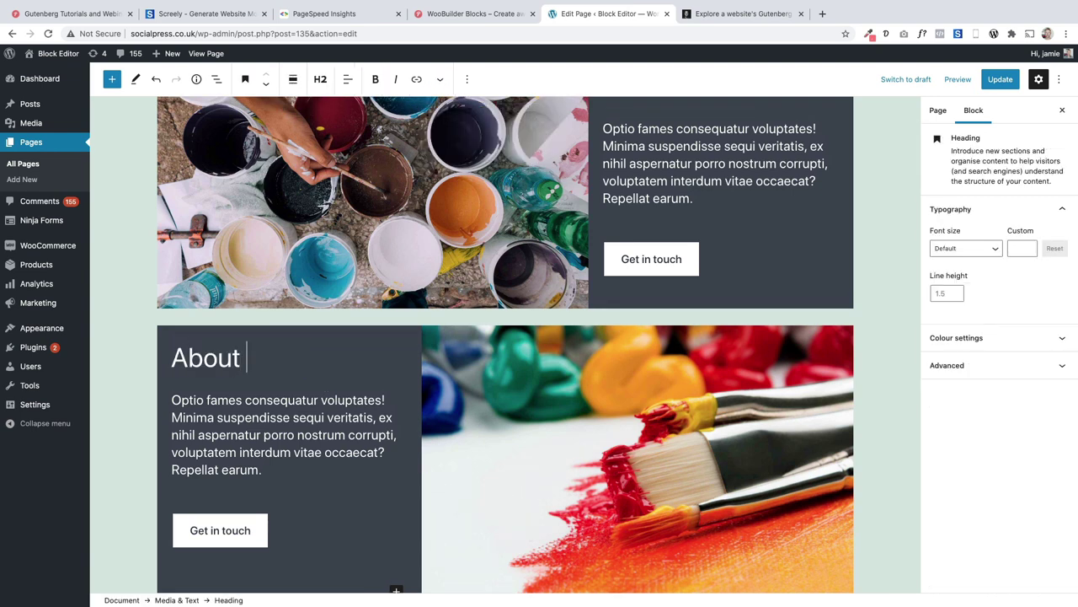
pyautogui.scroll(2, 307, 370)
pyautogui.scroll(2, 308, 370)
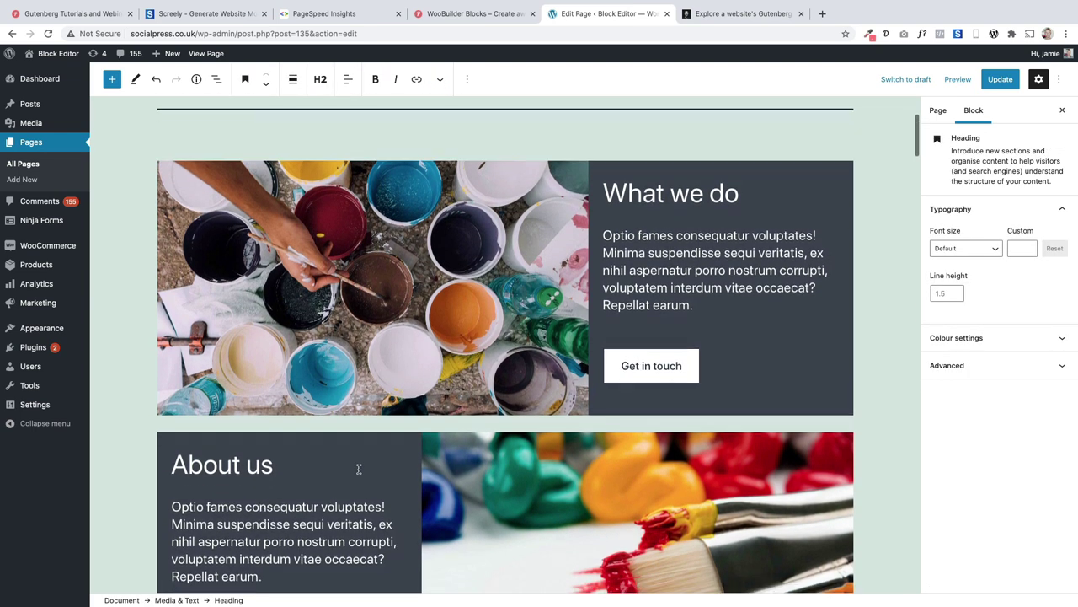
pyautogui.scroll(-4, 362, 467)
pyautogui.click(422, 440)
pyautogui.moveTo(421, 441); pyautogui.dragTo(447, 425)
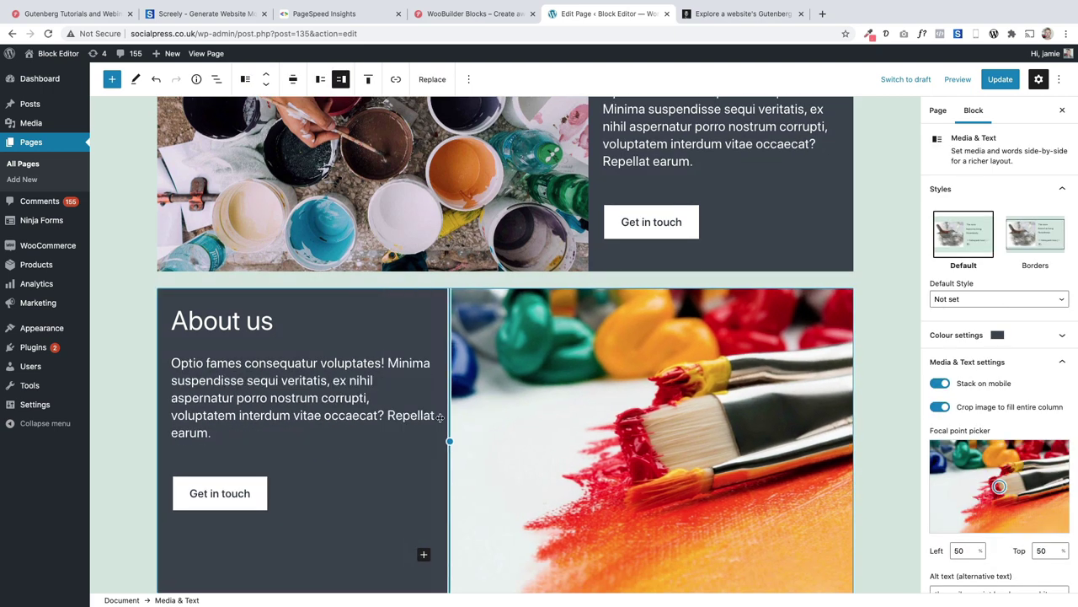
pyautogui.scroll(5, 440, 421)
pyautogui.scroll(-3, 440, 421)
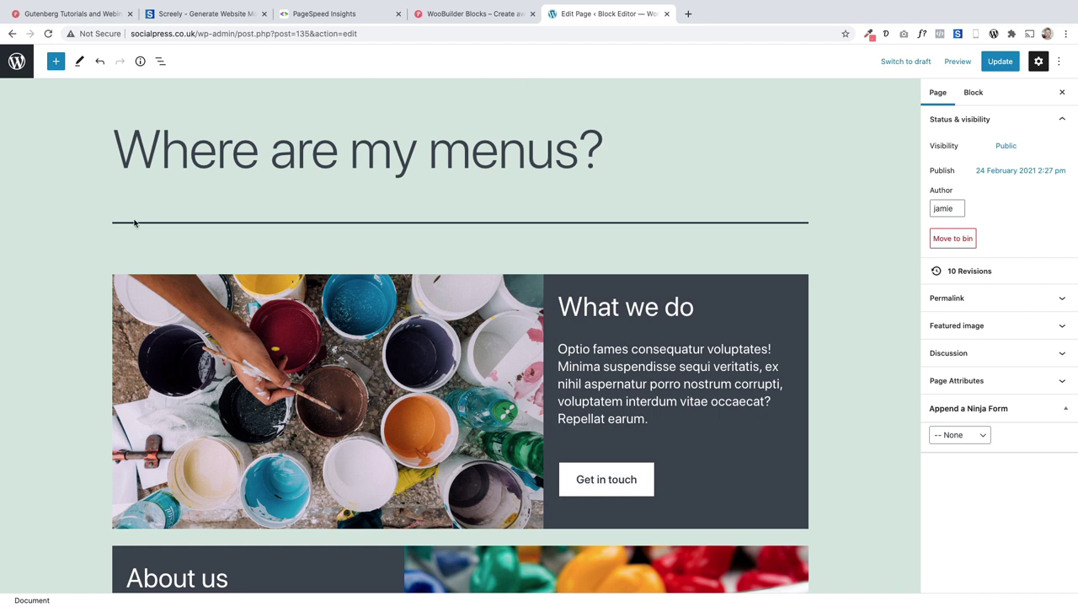
# - Turn off Fullscreen mode and Top toolbar in the editor's Options menu
pyautogui.click(1062, 64)
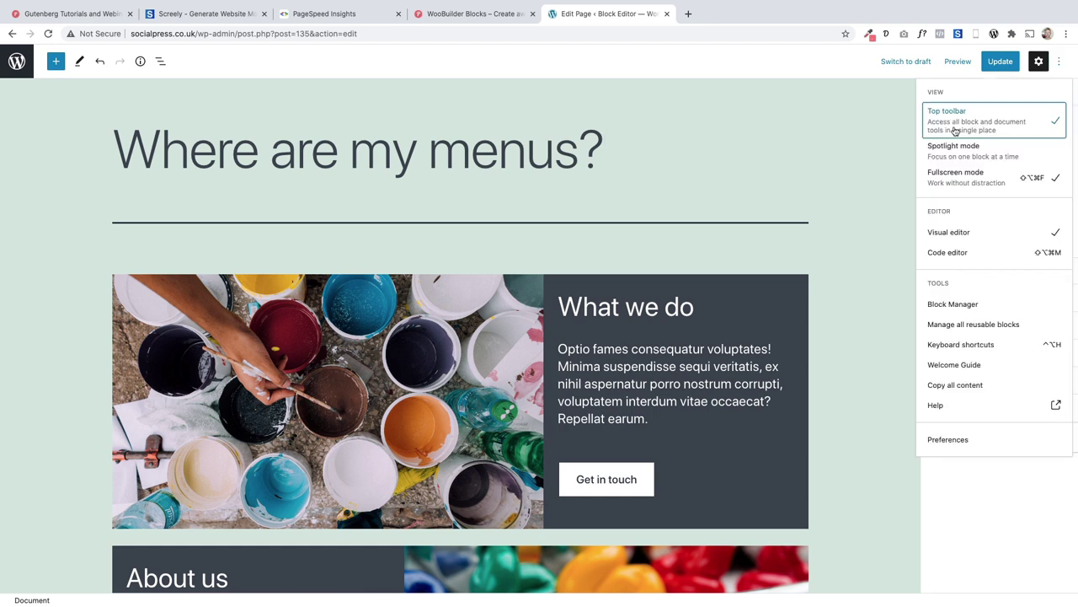
pyautogui.click(971, 179)
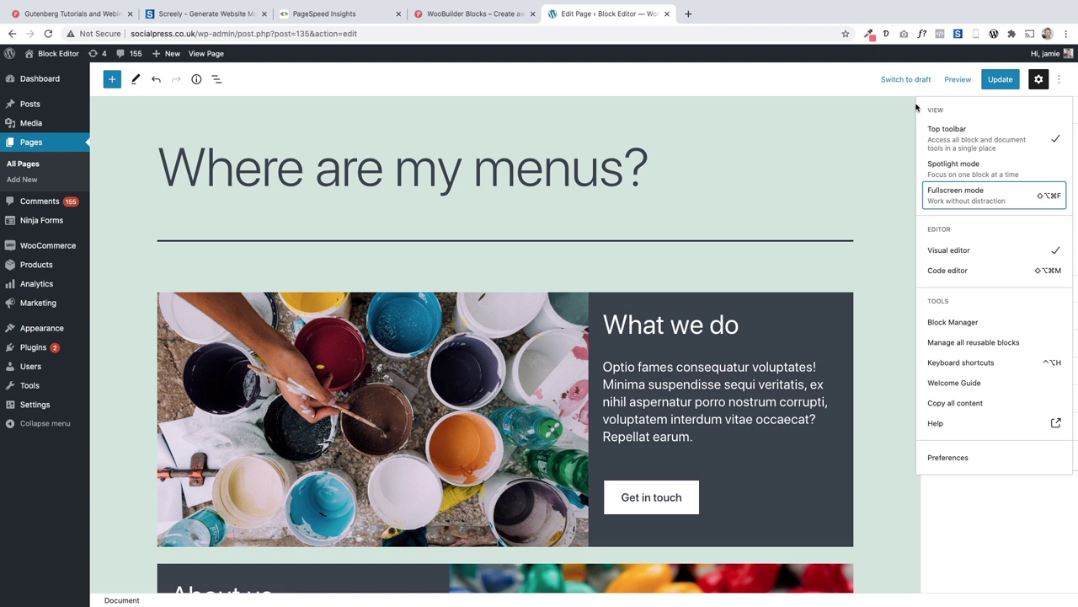
pyautogui.click(1060, 81)
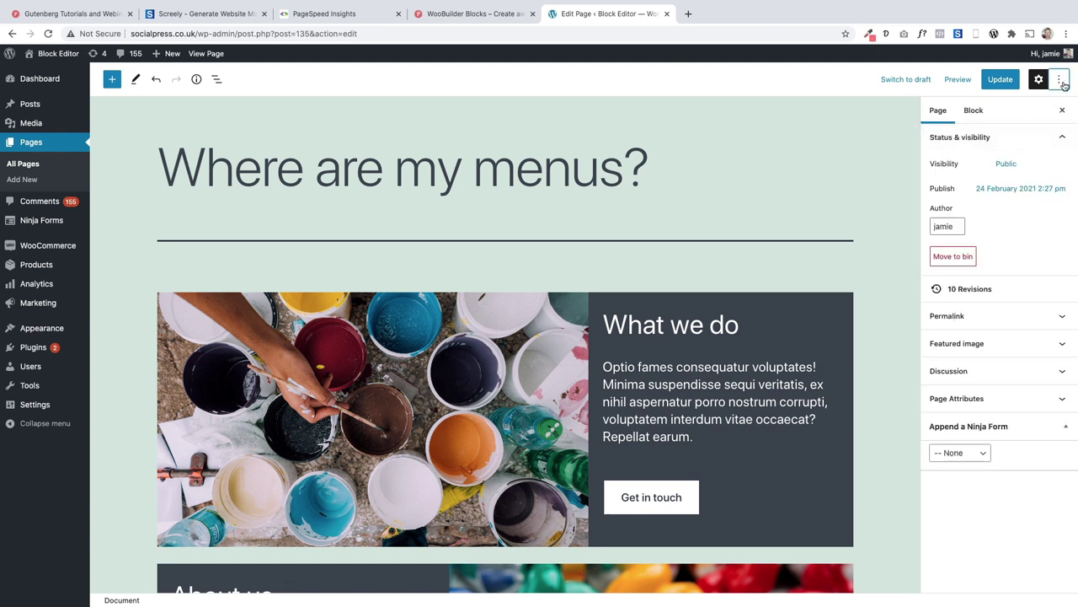
pyautogui.click(1061, 82)
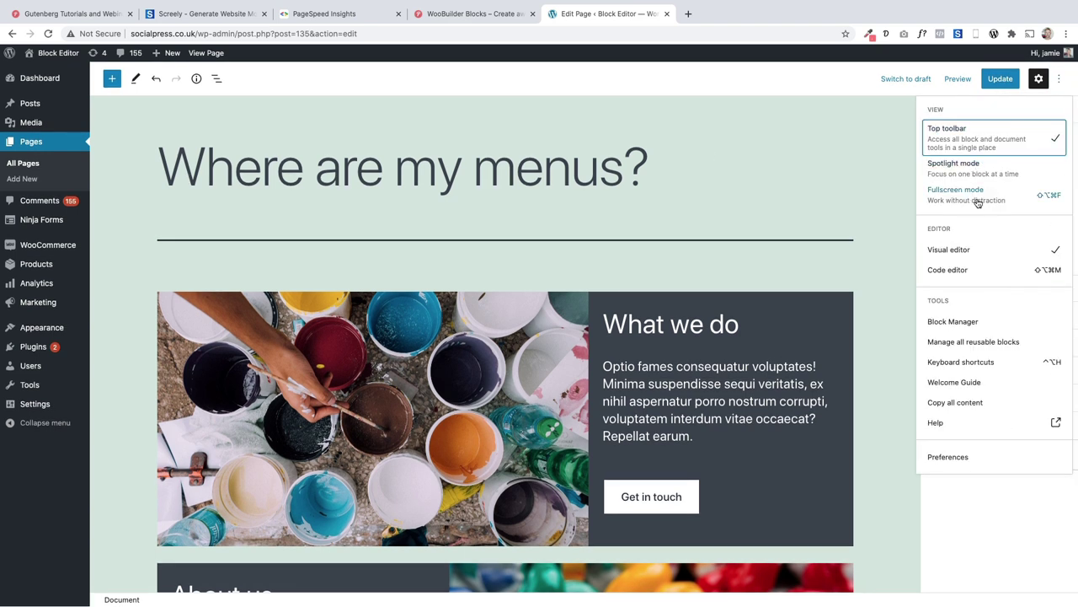
pyautogui.click(568, 227)
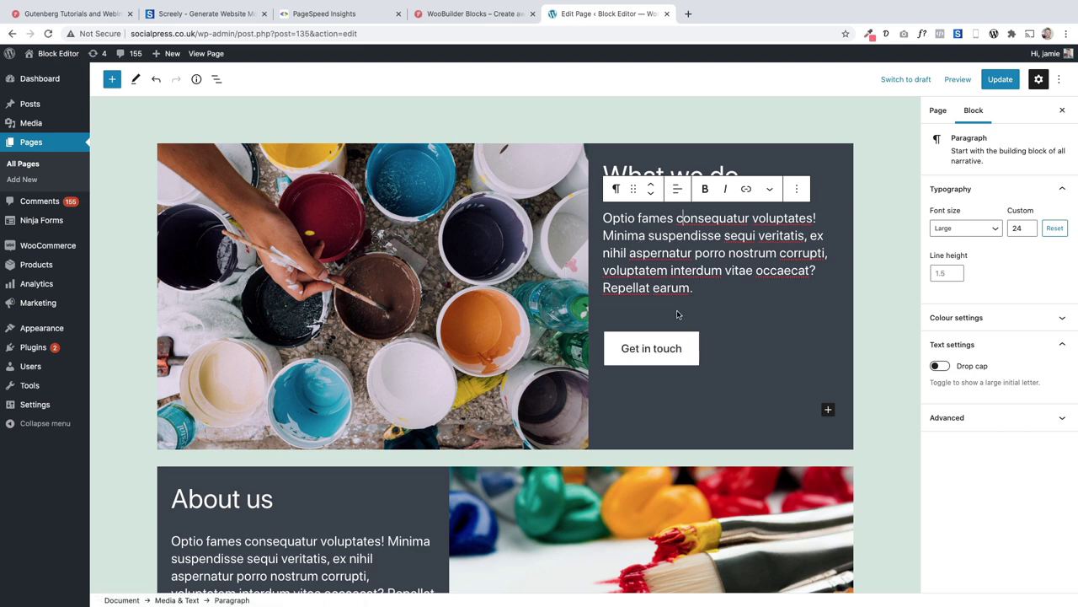
pyautogui.scroll(-2, 660, 286)
pyautogui.scroll(1, 659, 290)
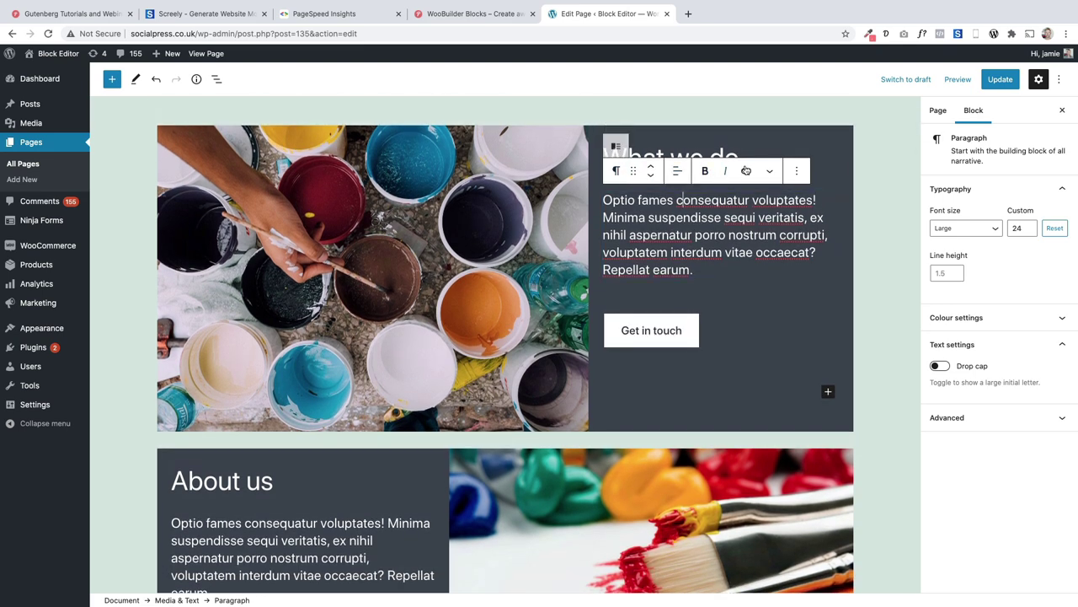
pyautogui.click(707, 155)
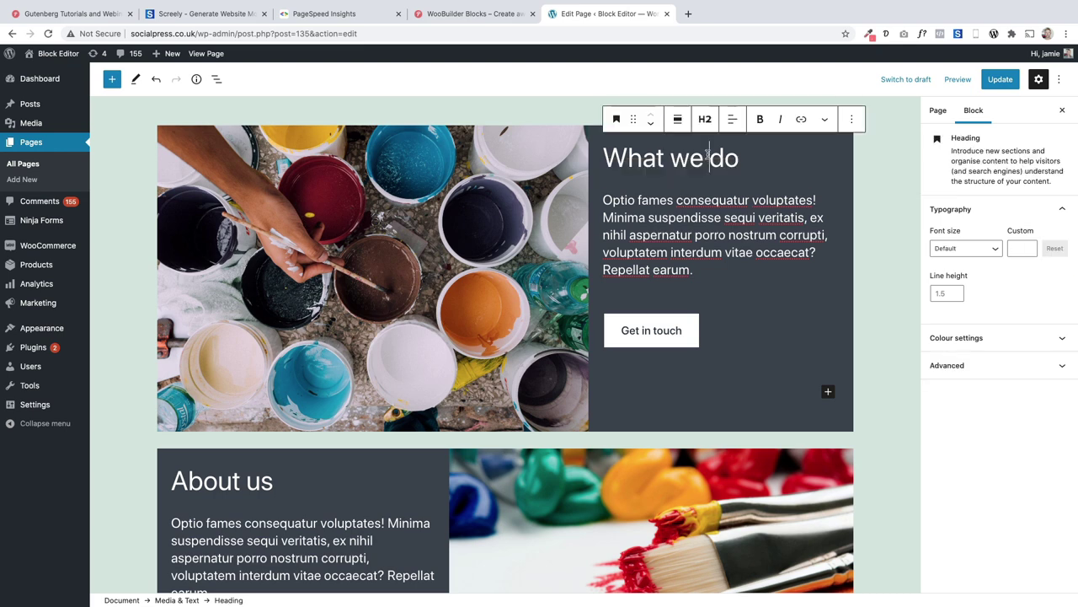
pyautogui.click(683, 207)
pyautogui.click(653, 160)
pyautogui.click(656, 211)
pyautogui.click(267, 480)
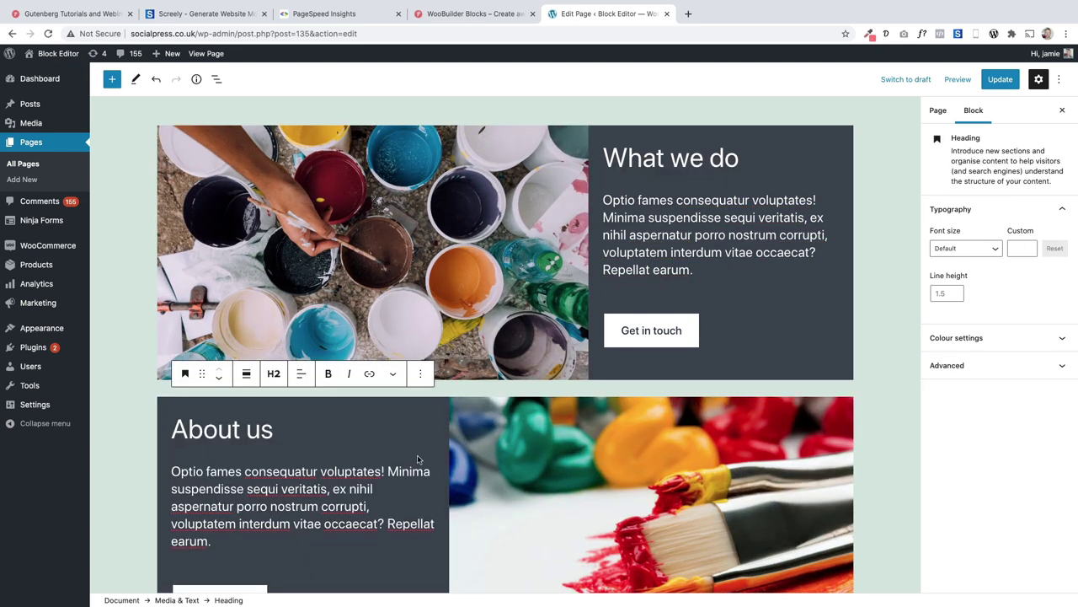
pyautogui.scroll(-1, 300, 383)
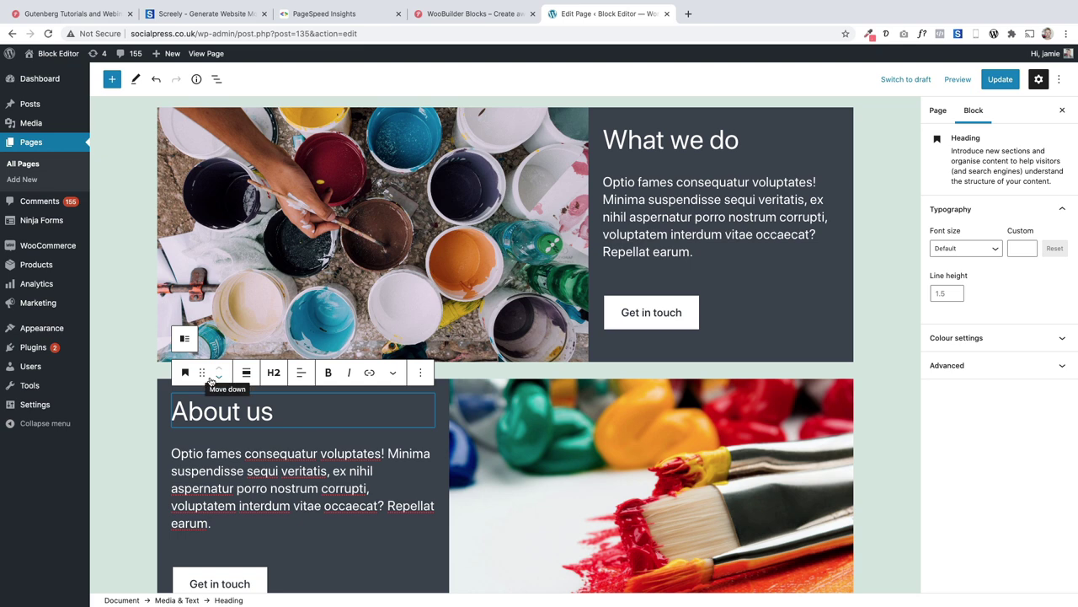
pyautogui.scroll(1, 210, 381)
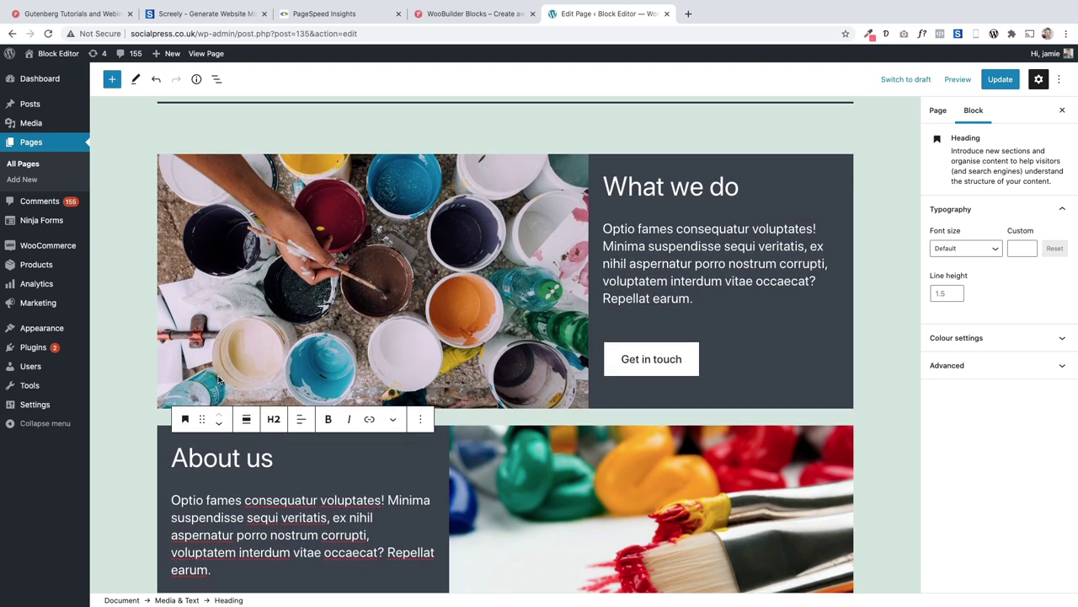
pyautogui.click(1059, 80)
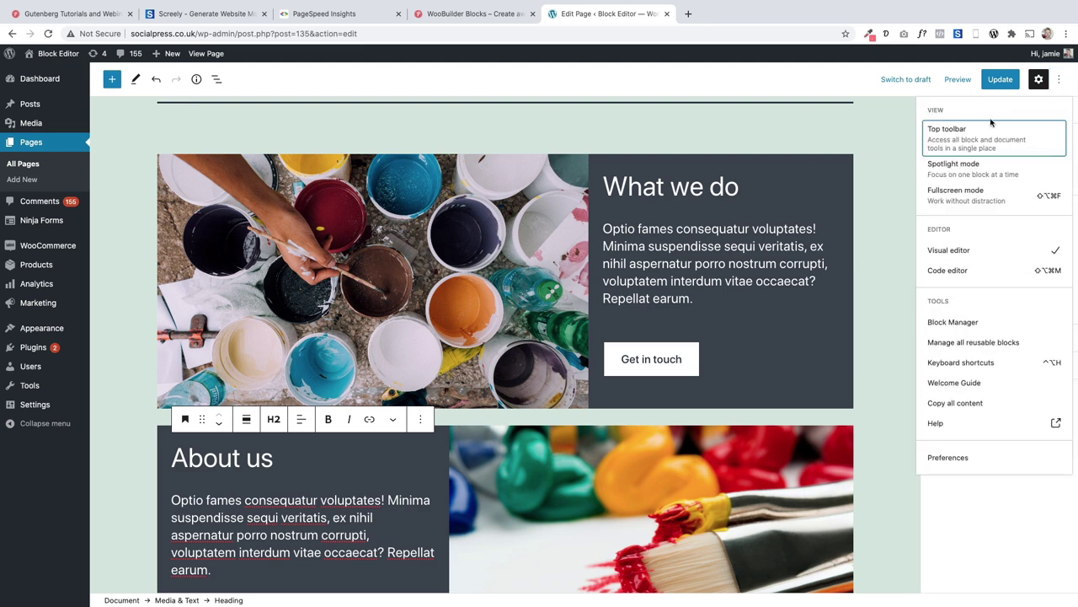
pyautogui.click(968, 142)
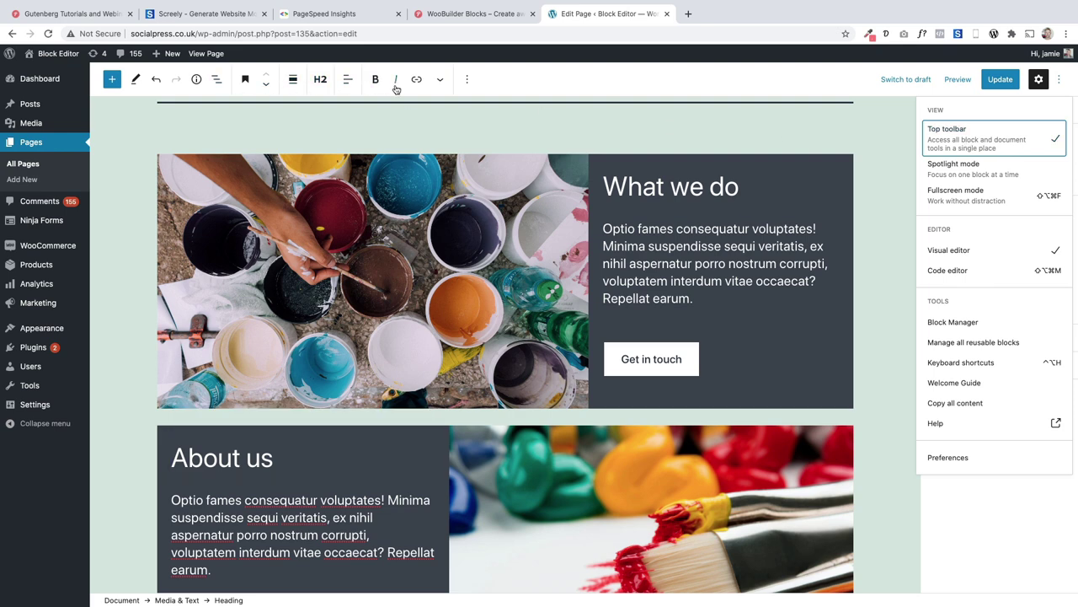
pyautogui.click(639, 181)
pyautogui.click(638, 246)
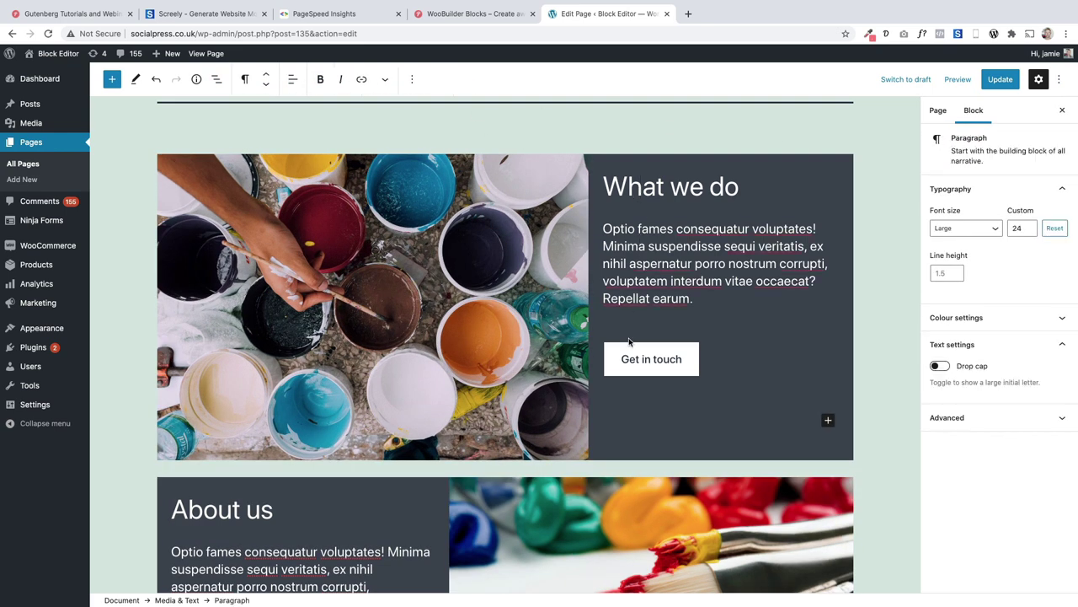
pyautogui.click(655, 187)
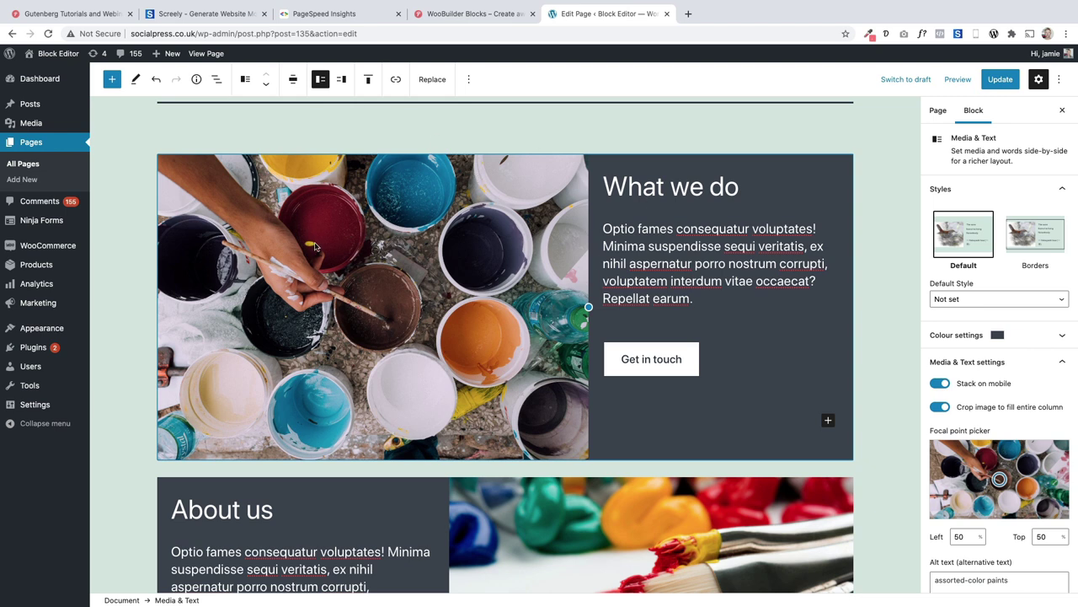
# - Select the Media & Text block in List View and add it to reusable blocks as 'What we do'
pyautogui.click(217, 79)
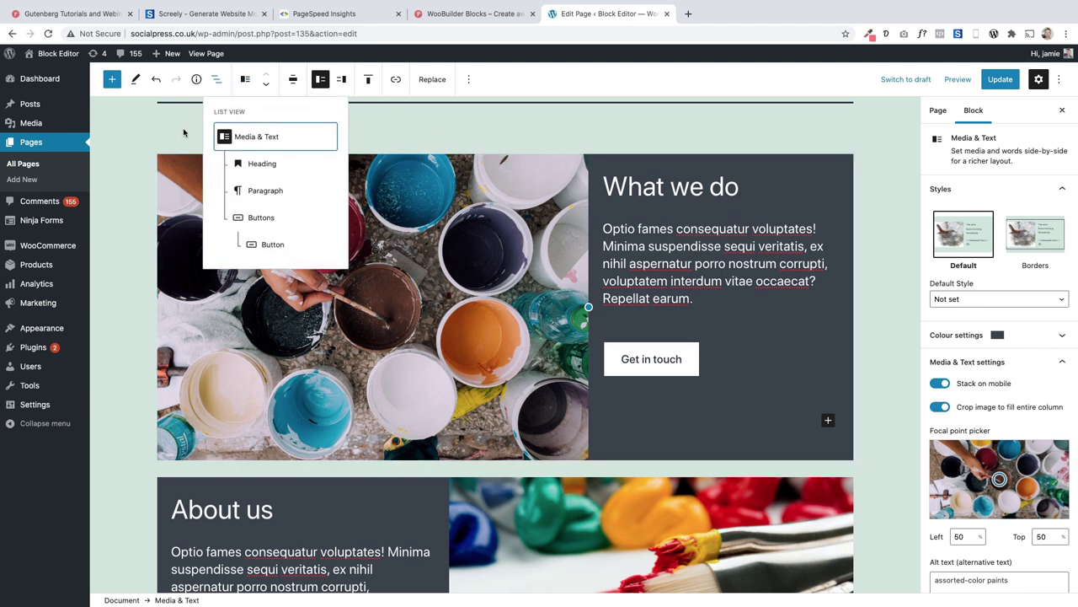
pyautogui.click(268, 144)
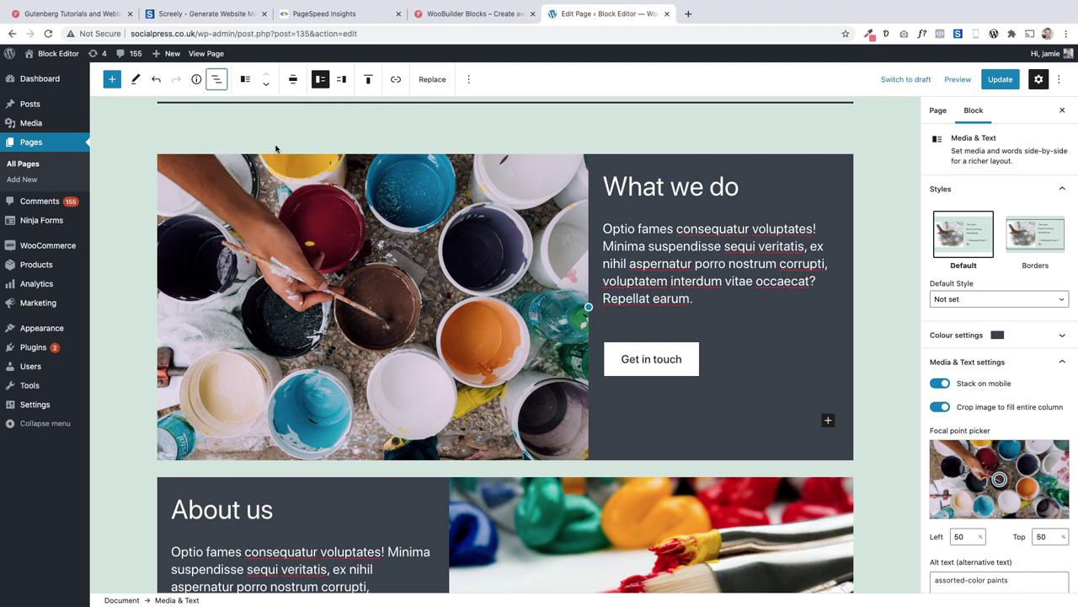
pyautogui.click(468, 79)
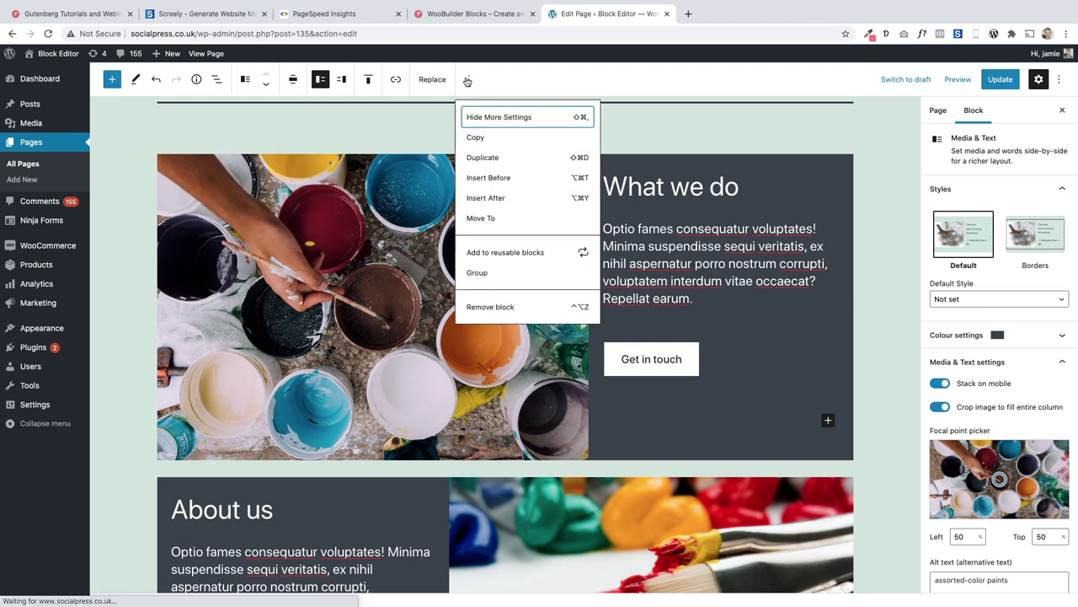
pyautogui.click(550, 258)
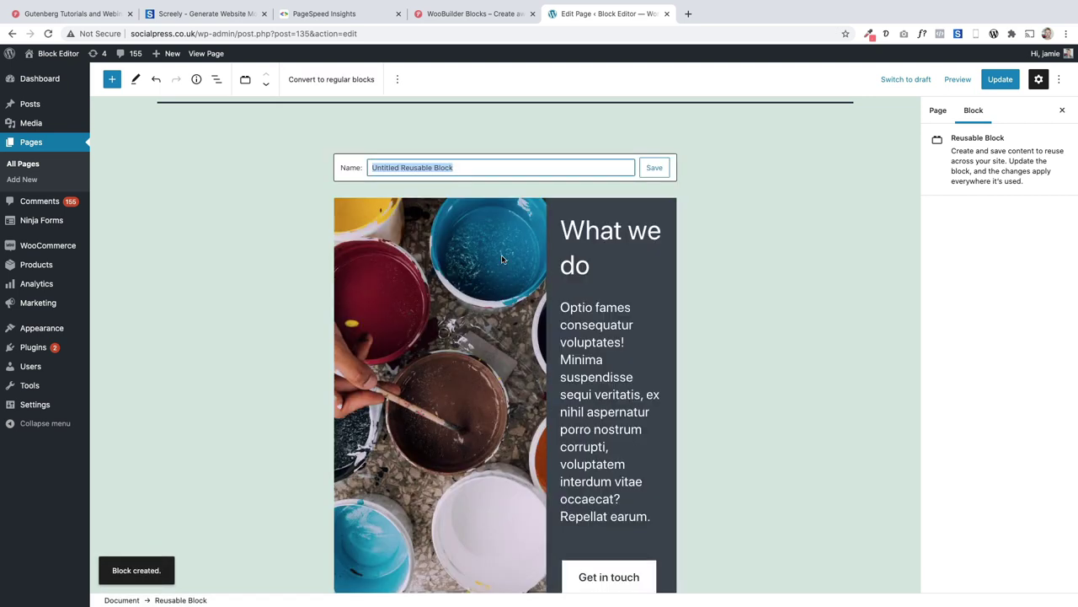
pyautogui.write('What we')
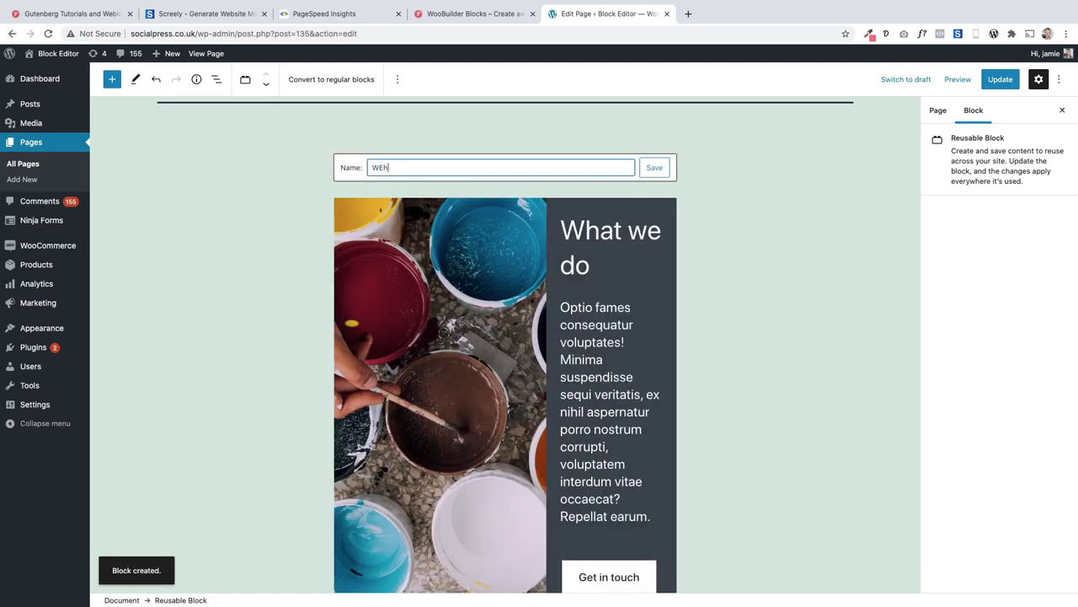
pyautogui.write(' do')
pyautogui.click(654, 167)
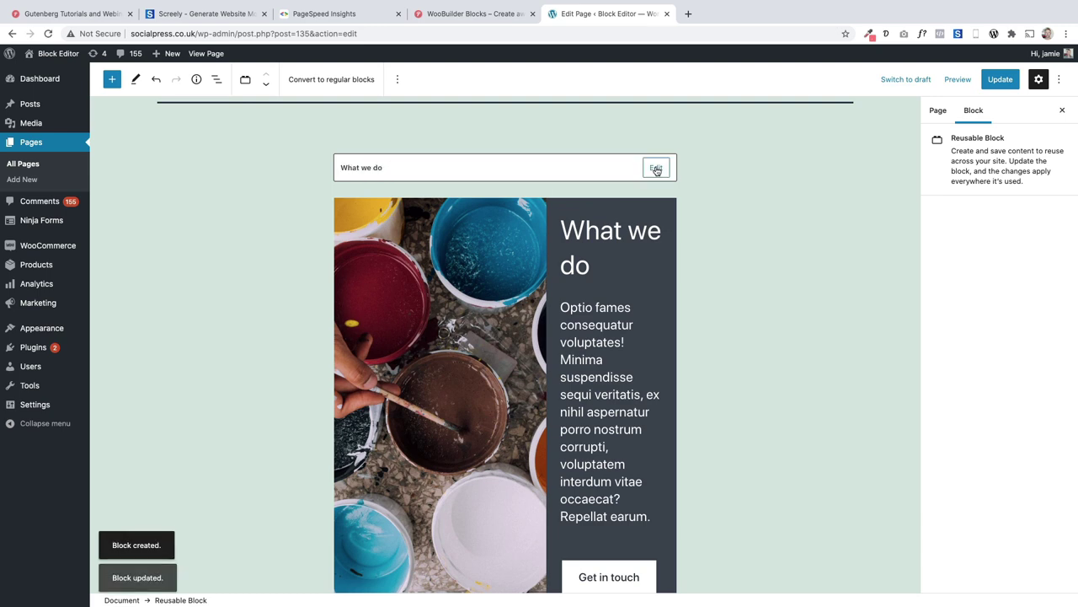
# - Start a new page from the admin bar's New menu, leaving the current page
pyautogui.moveTo(166, 53)
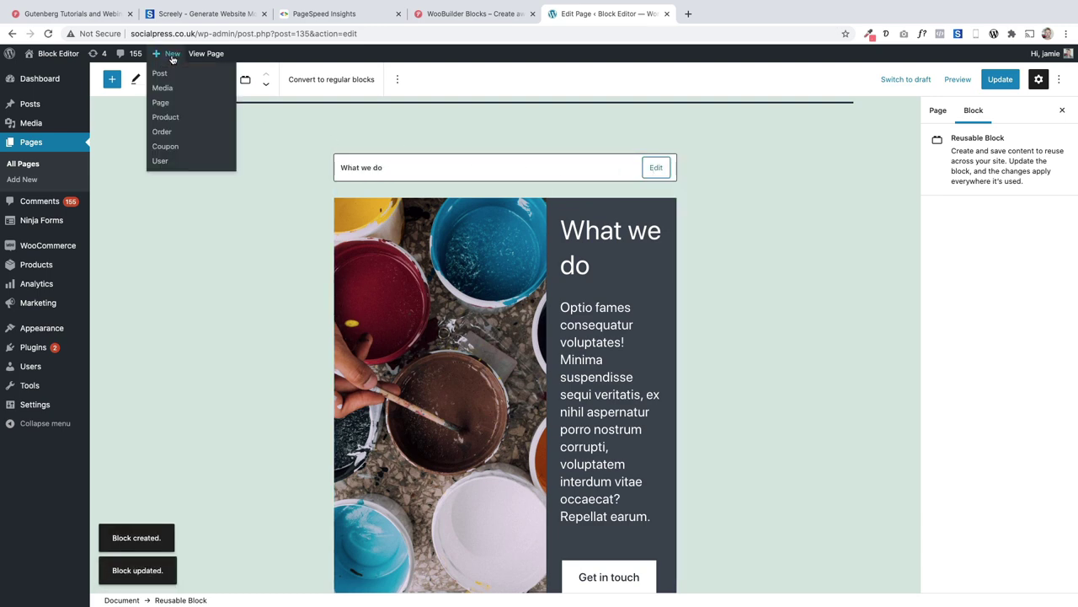
pyautogui.click(163, 102)
pyautogui.press('Return')
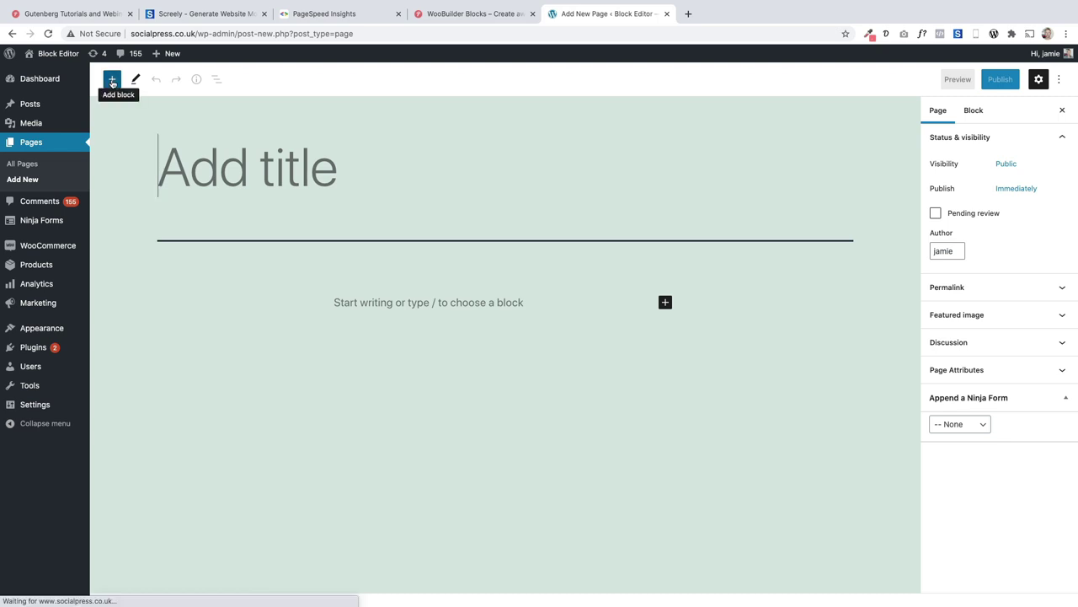
# - Insert the 'What we do' reusable block from the inserter's Reusable tab and save it unchanged
pyautogui.click(112, 80)
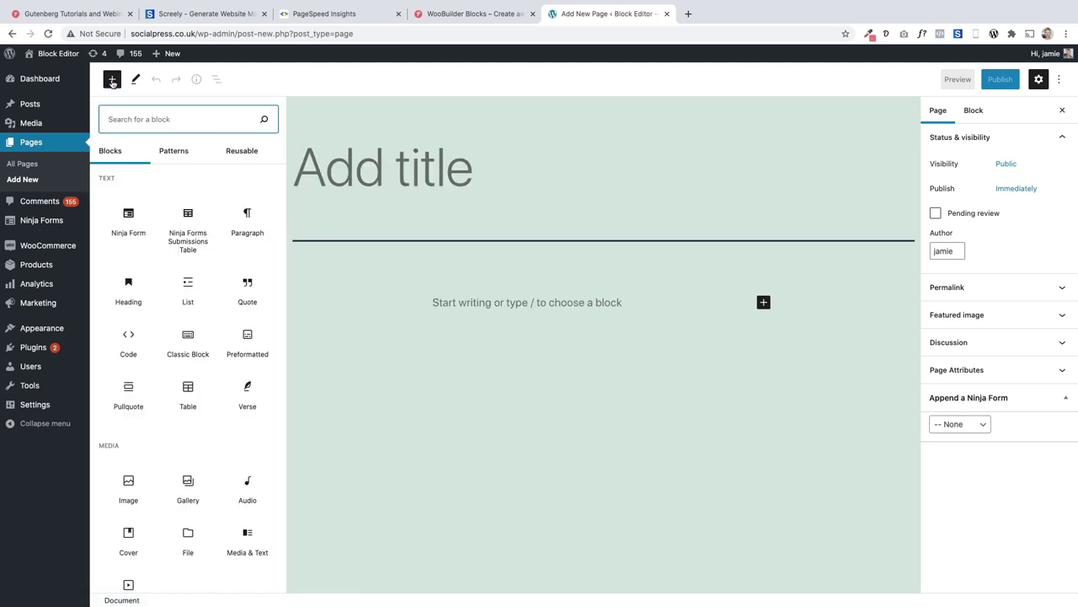
pyautogui.click(236, 155)
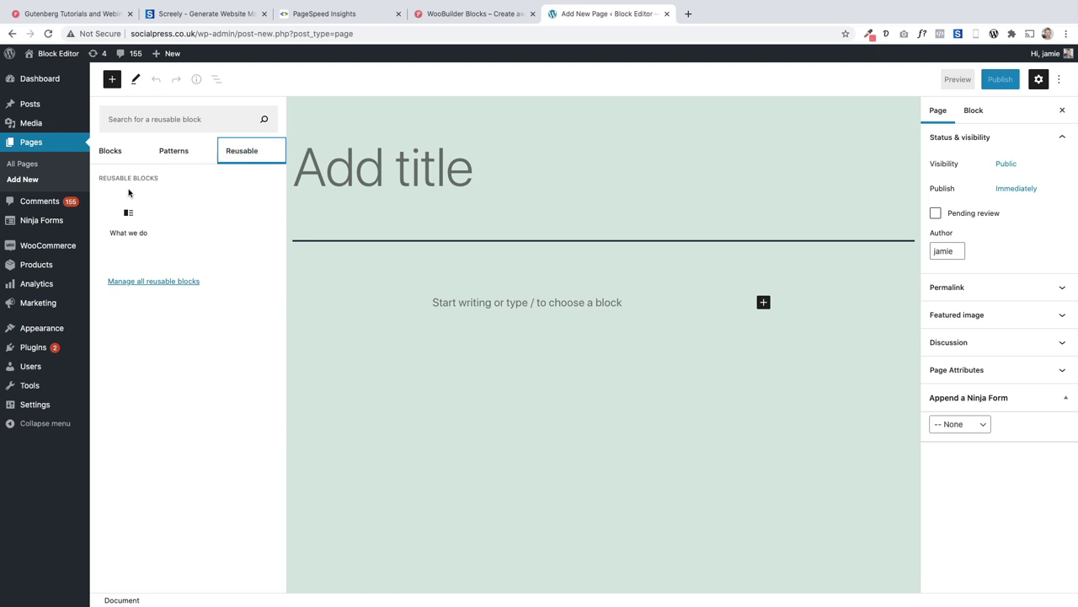
pyautogui.click(127, 215)
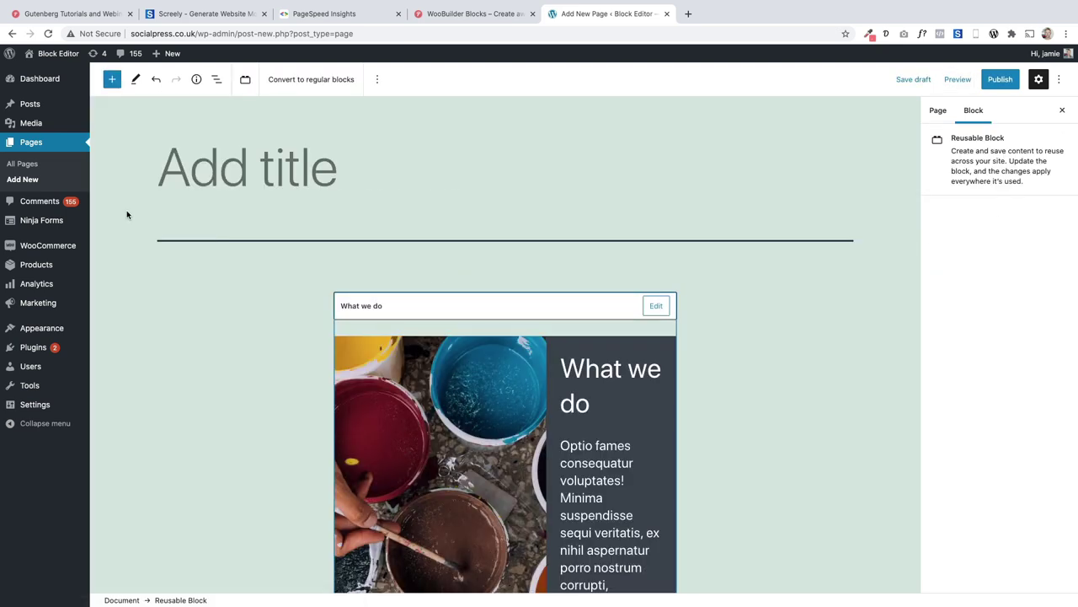
pyautogui.scroll(-3, 138, 288)
pyautogui.scroll(2, 138, 288)
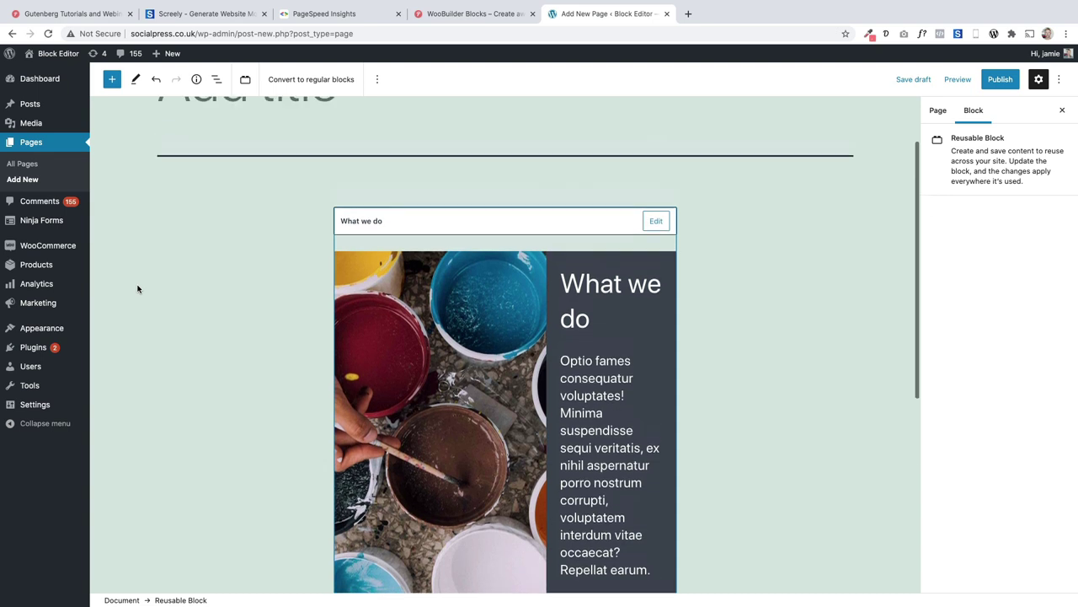
pyautogui.click(656, 222)
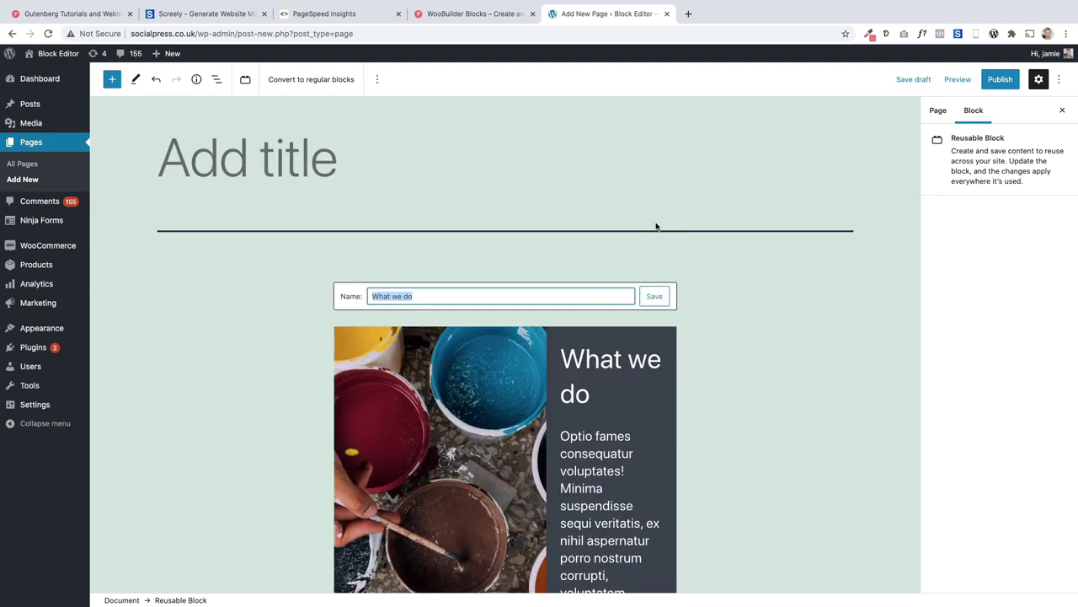
pyautogui.click(653, 296)
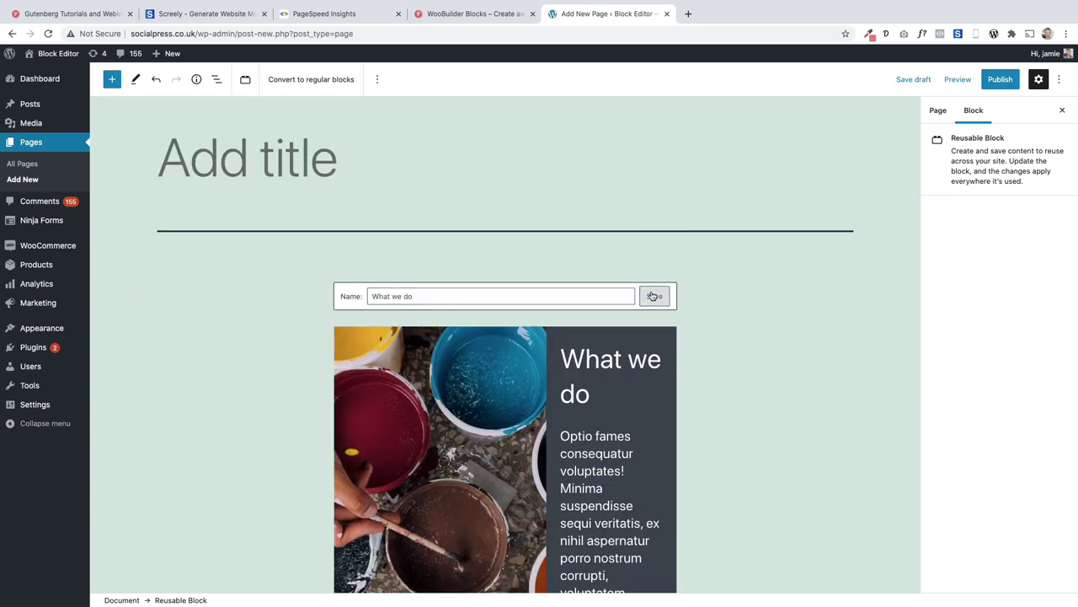
# - Convert the 'What we do' block to regular blocks and change its heading to 'About us'
pyautogui.click(316, 80)
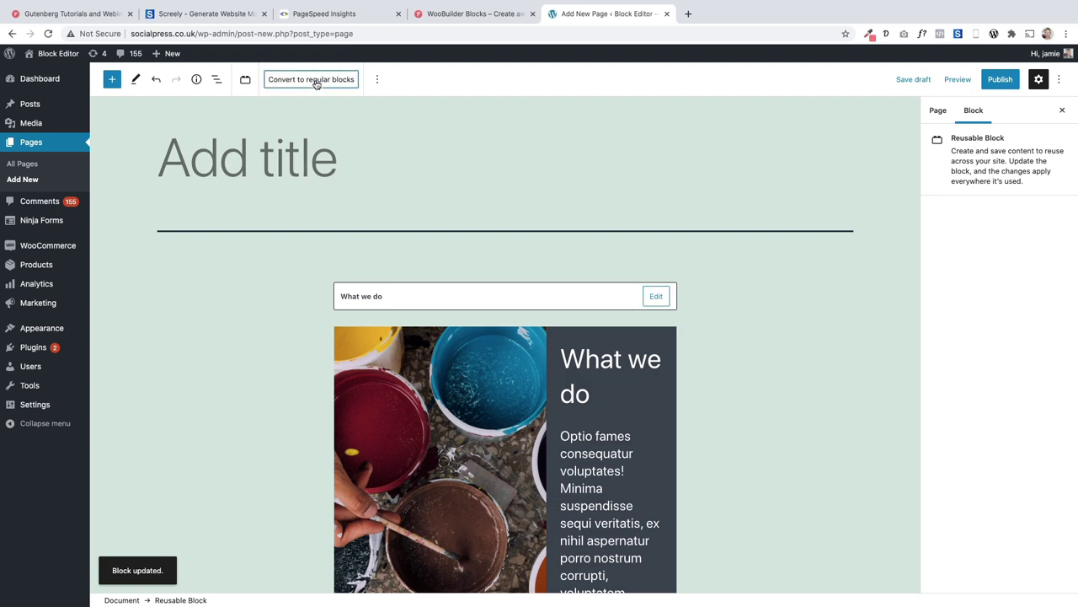
pyautogui.scroll(-3, 522, 319)
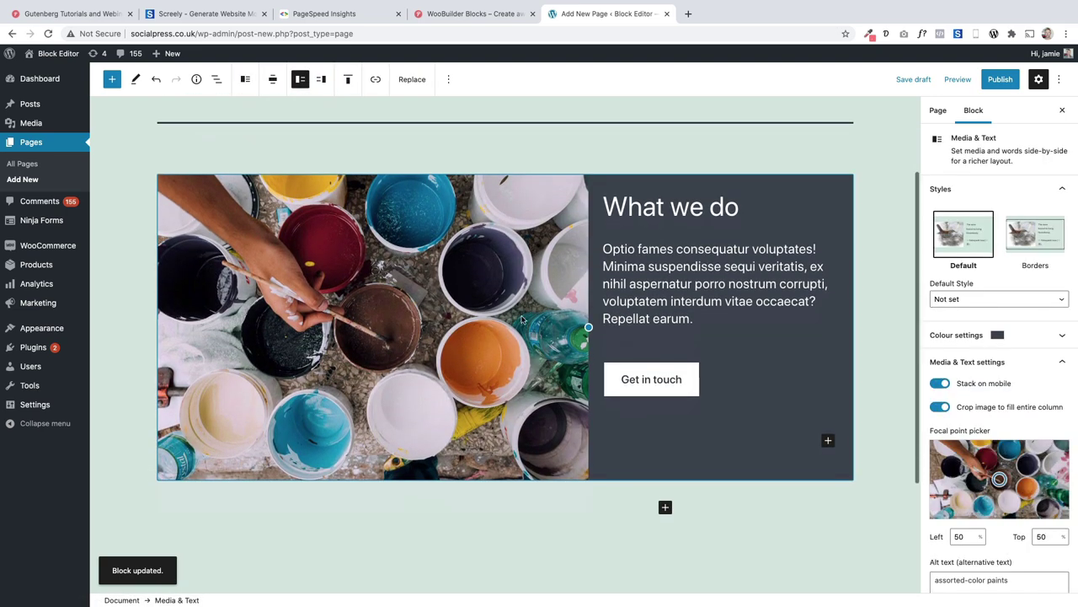
pyautogui.doubleClick(624, 208)
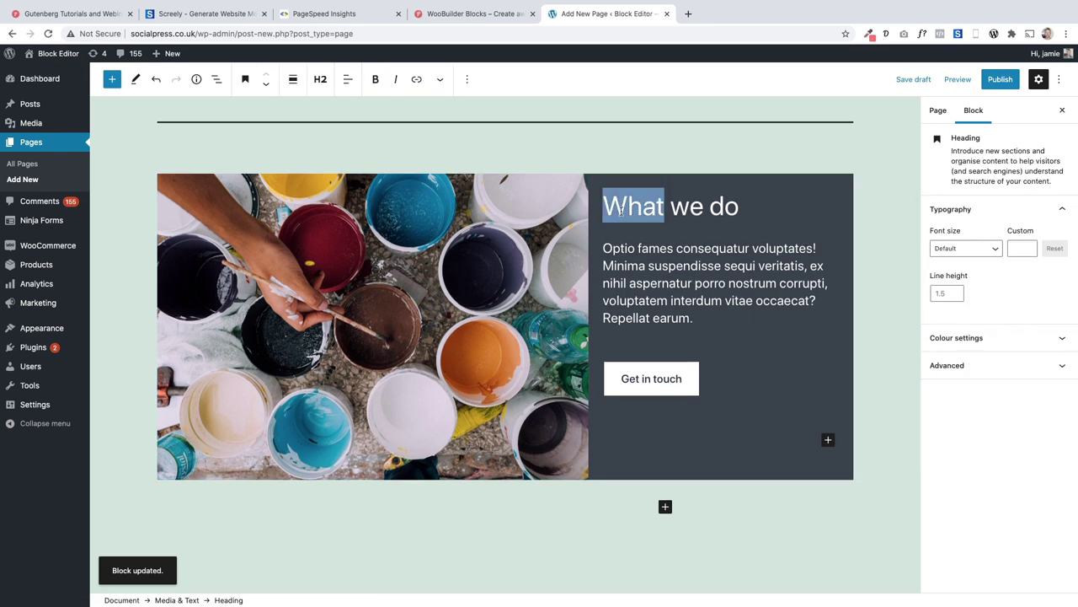
pyautogui.hotkey('shift', 'End')
pyautogui.write('A')
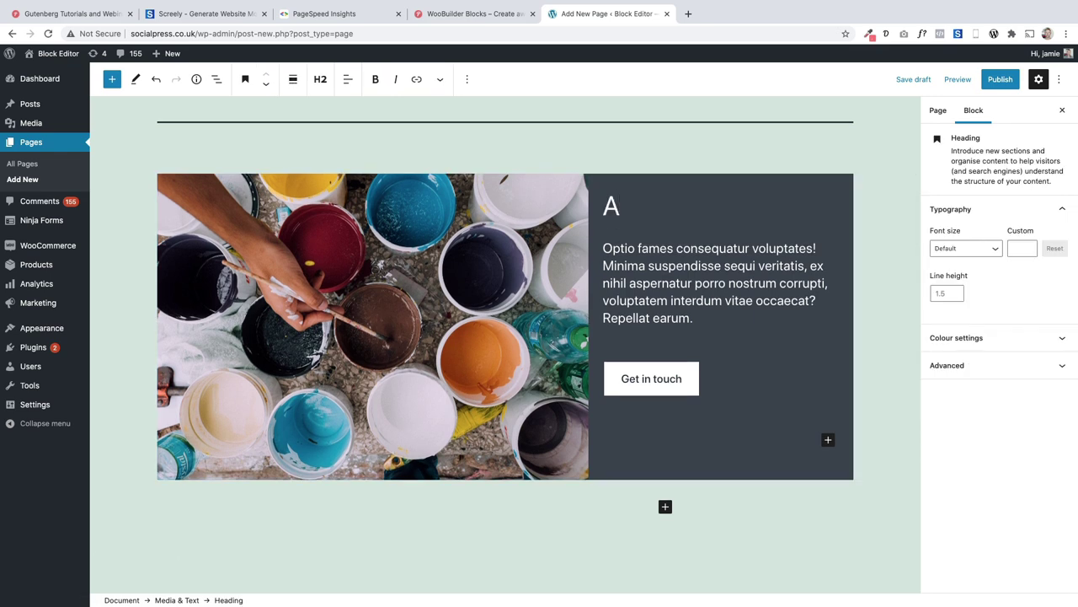
pyautogui.write('bout us')
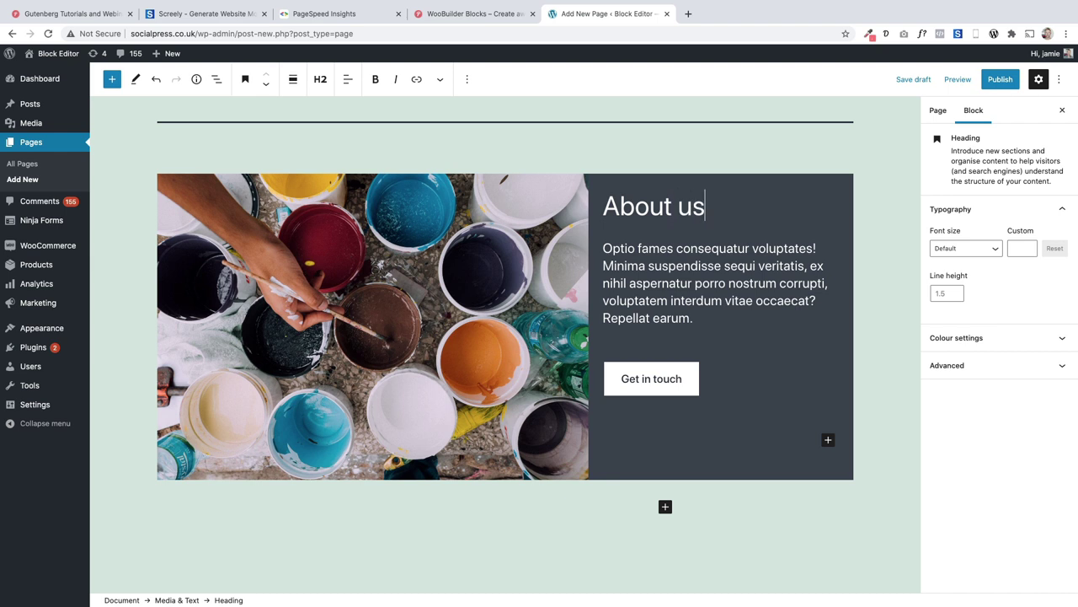
pyautogui.scroll(1, 604, 245)
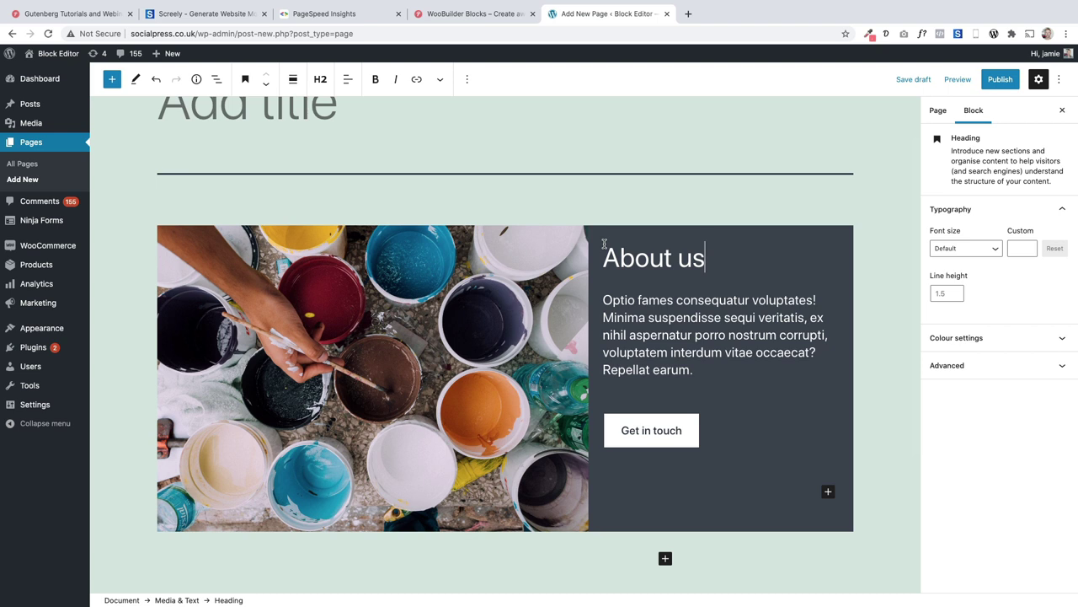
# - Publish the new page and dismiss the post-publish summary
pyautogui.click(1000, 79)
pyautogui.click(966, 80)
pyautogui.click(1060, 84)
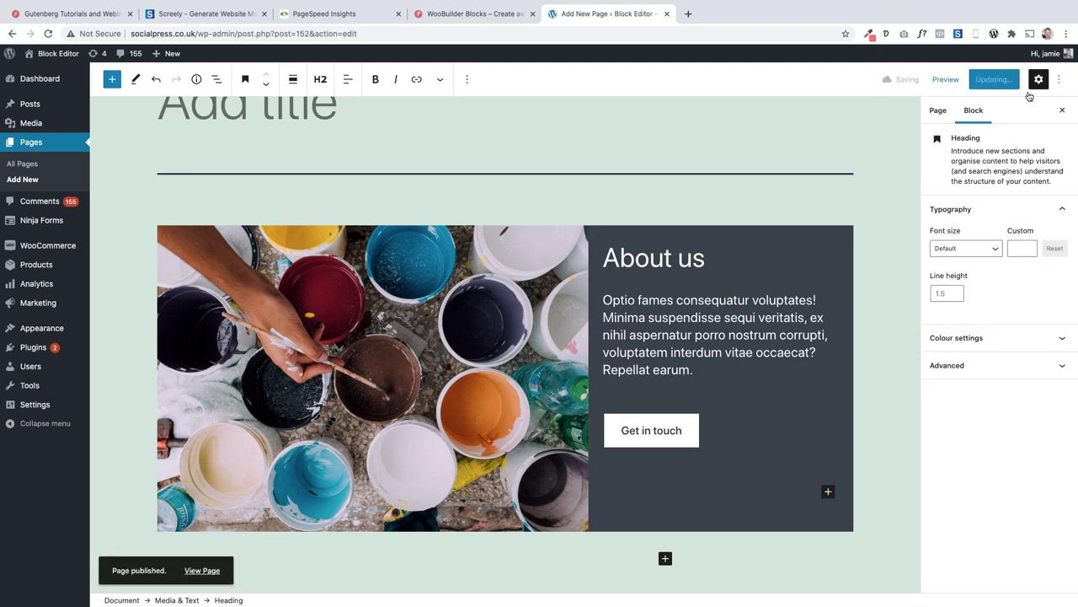
pyautogui.click(1061, 82)
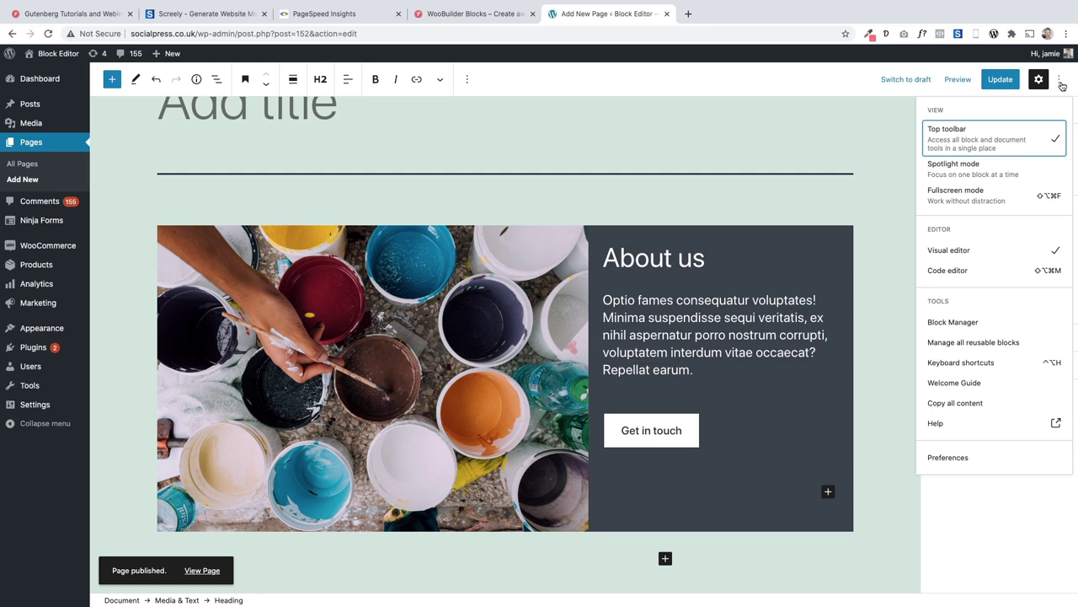
# - Use 'Manage all reusable blocks' in the options menu to list the published 'What we do' block
pyautogui.click(1061, 83)
pyautogui.click(1061, 83)
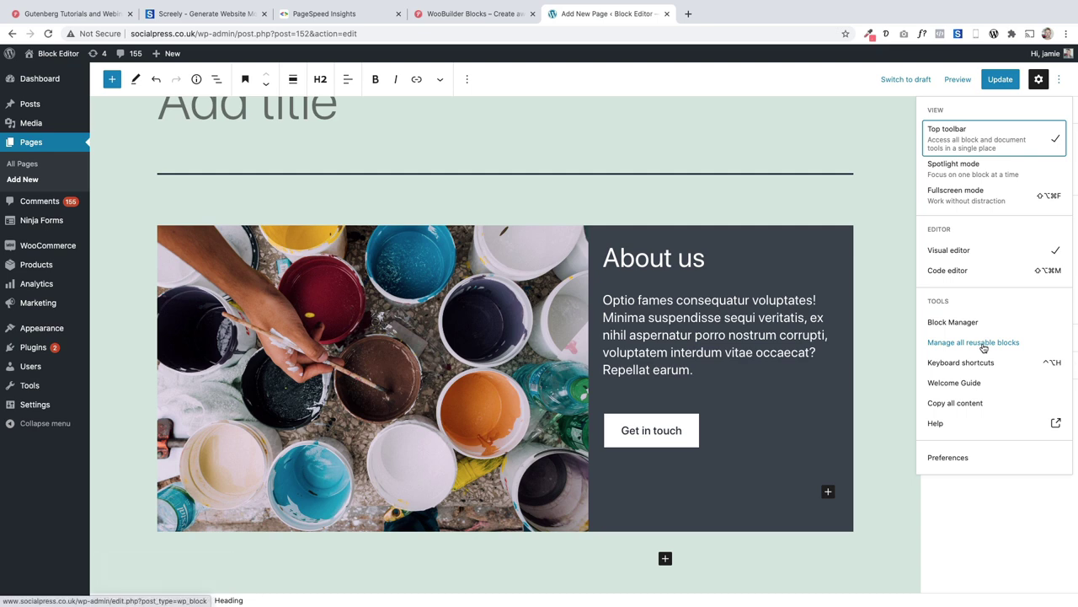
pyautogui.click(984, 344)
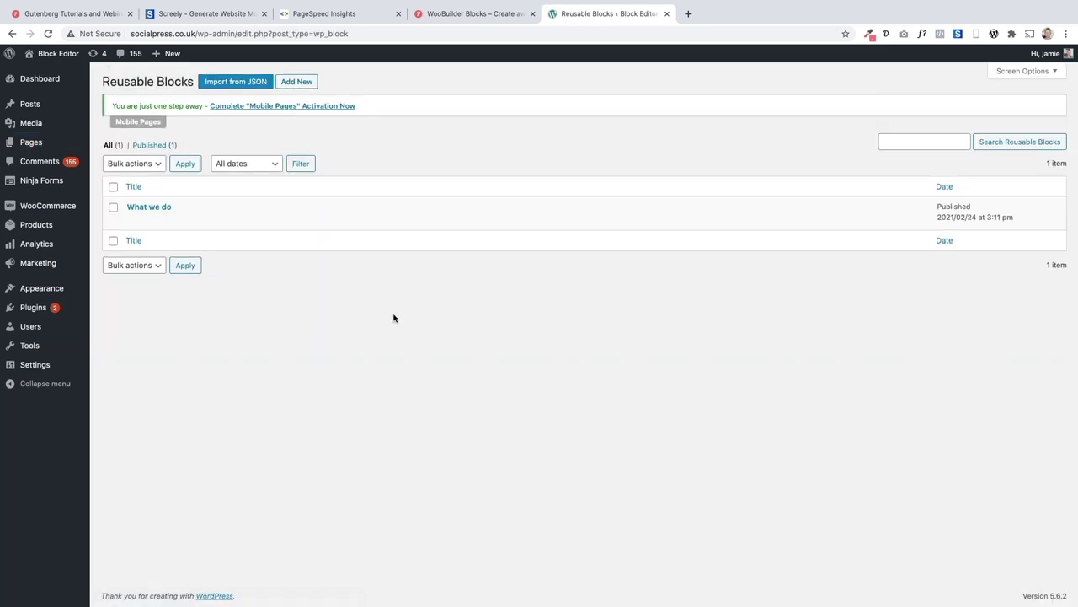
pyautogui.moveTo(123, 208)
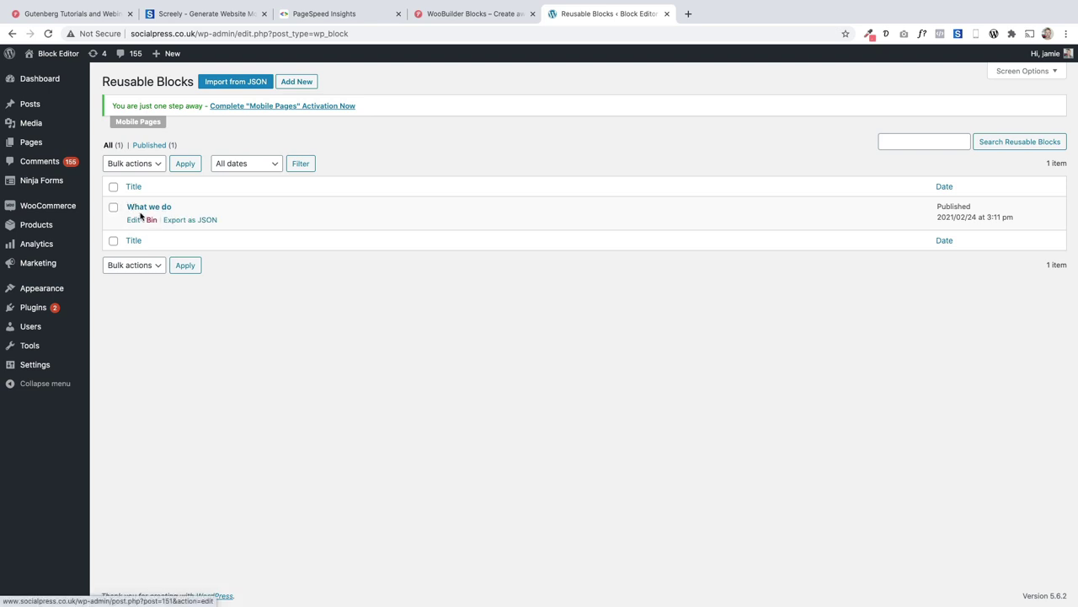
pyautogui.moveTo(241, 223); pyautogui.dragTo(162, 222)
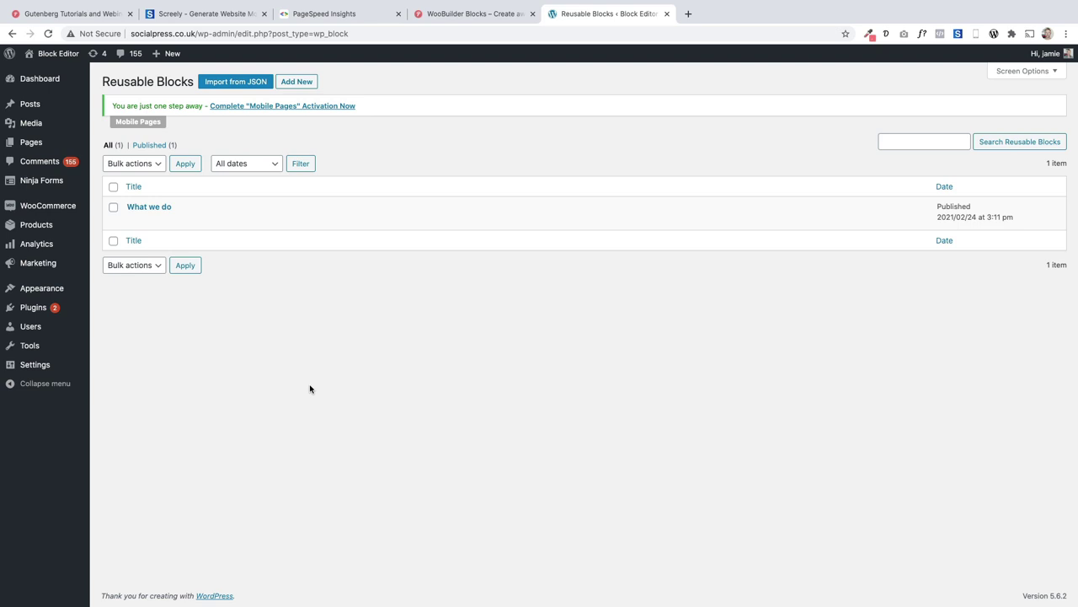